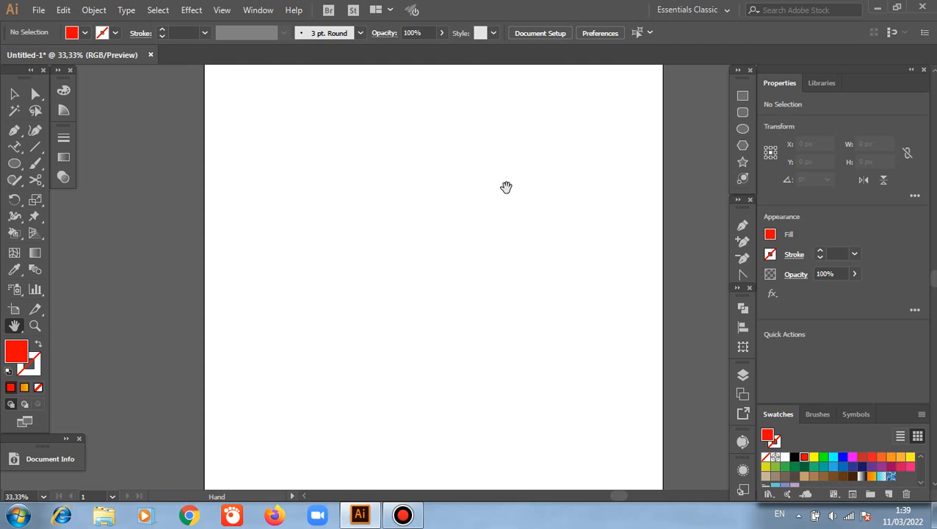
# - Show the Pathfinder options and keep the current Windows color scheme without being asked again
pyautogui.click(741, 306)
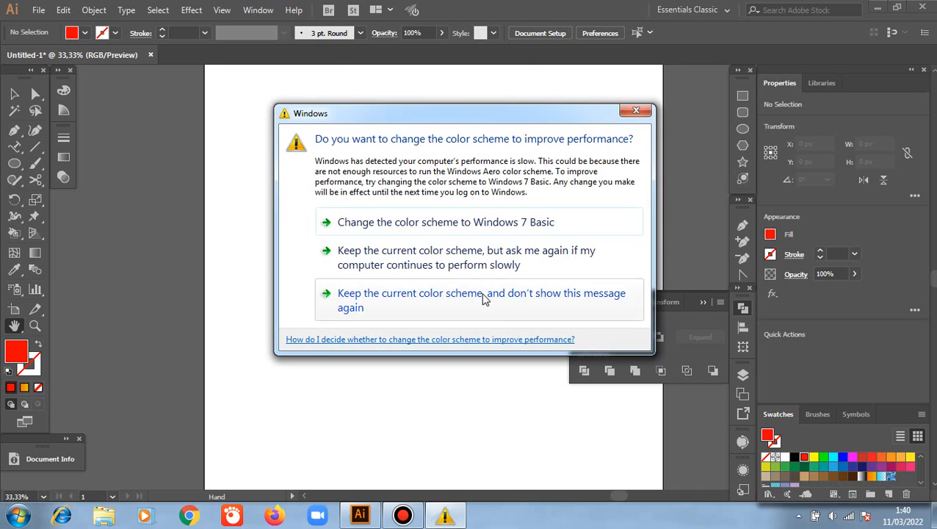
pyautogui.click(484, 299)
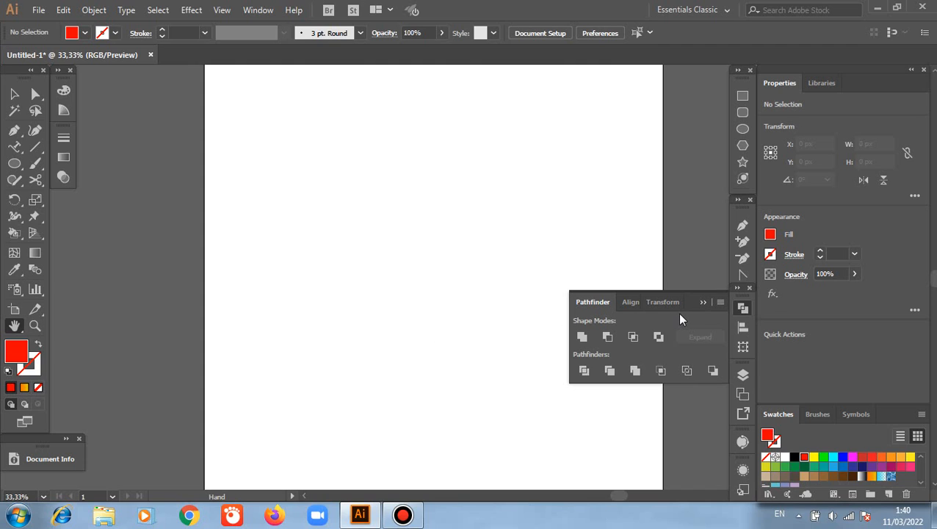
# - Draw a red square about 606 px wide in the artboard's upper-left area and shift it slightly inward
pyautogui.click(743, 96)
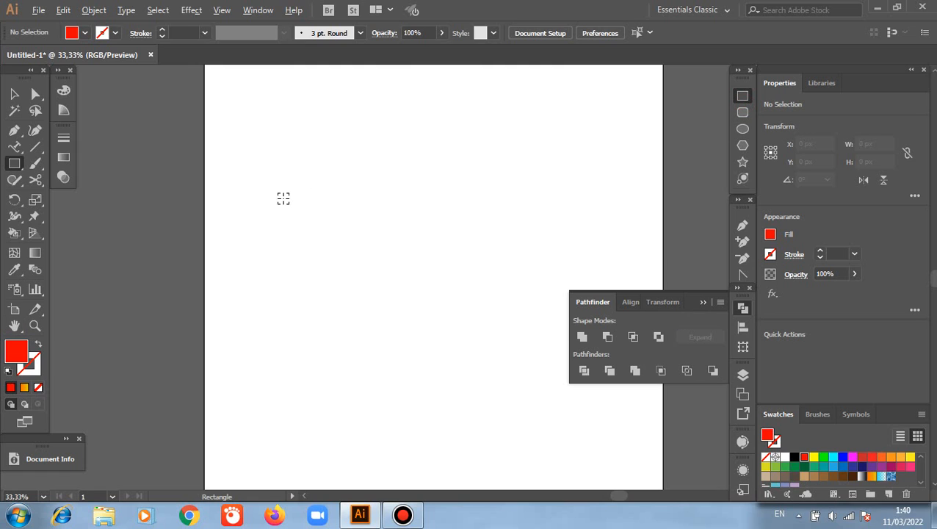
pyautogui.moveTo(282, 198); pyautogui.dragTo(353, 268)
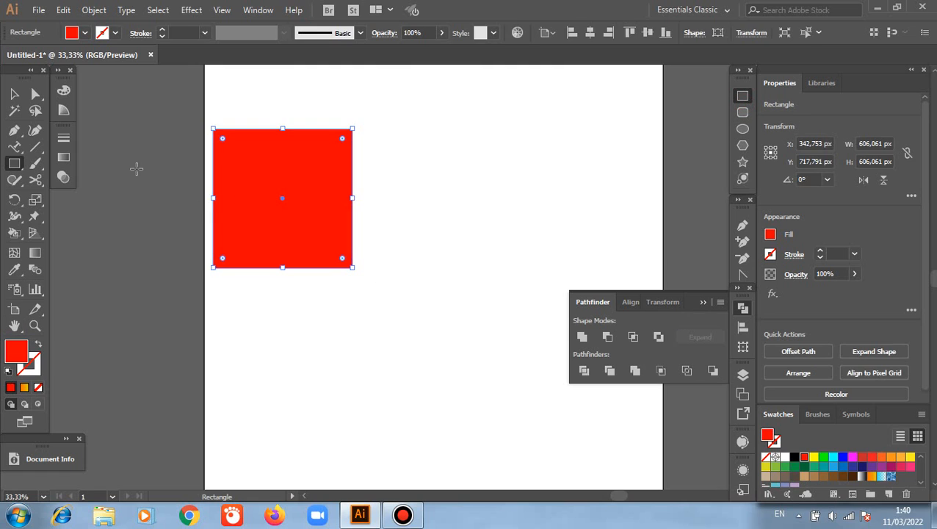
pyautogui.click(17, 93)
pyautogui.moveTo(270, 220); pyautogui.dragTo(307, 234)
# - Draw a red circle about 528 px wide and place it so it overlaps the square's right edge
pyautogui.click(743, 129)
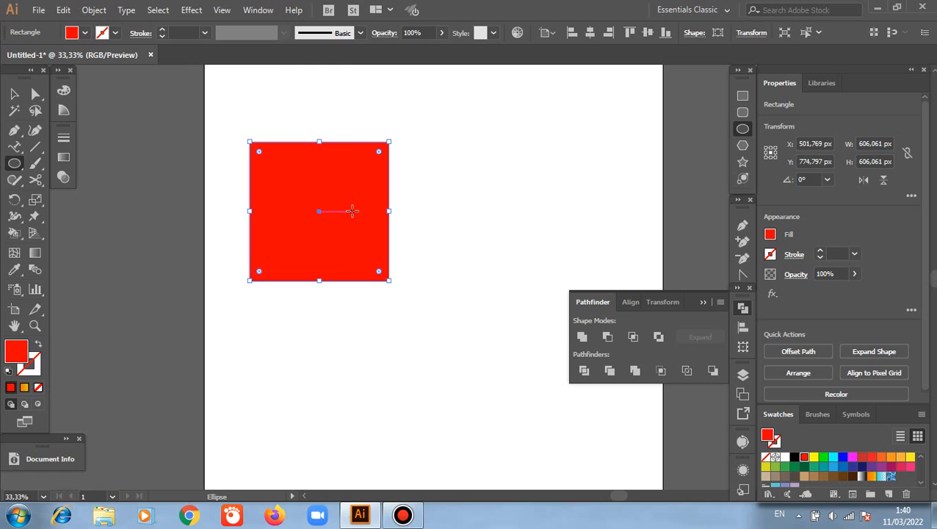
pyautogui.moveTo(354, 211); pyautogui.dragTo(415, 243)
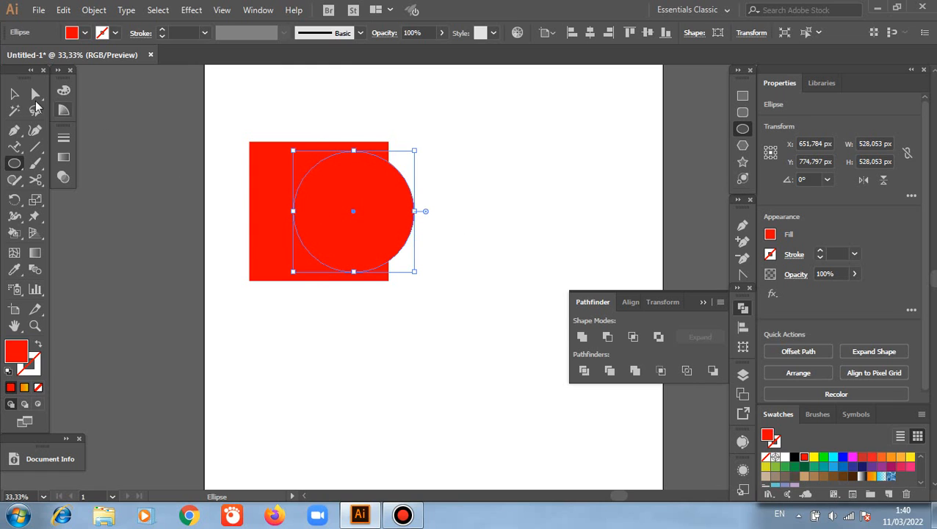
pyautogui.click(14, 94)
pyautogui.moveTo(356, 247); pyautogui.dragTo(439, 253)
pyautogui.click(433, 335)
pyautogui.click(455, 357)
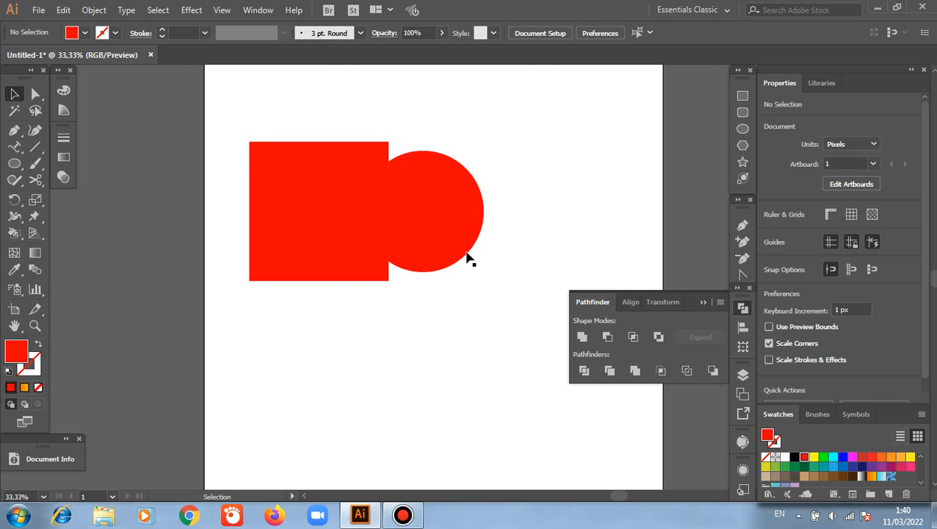
# - Unite the square and circle into one shape with Pathfinder and move the merged shape slightly upward
pyautogui.moveTo(214, 98); pyautogui.dragTo(490, 316)
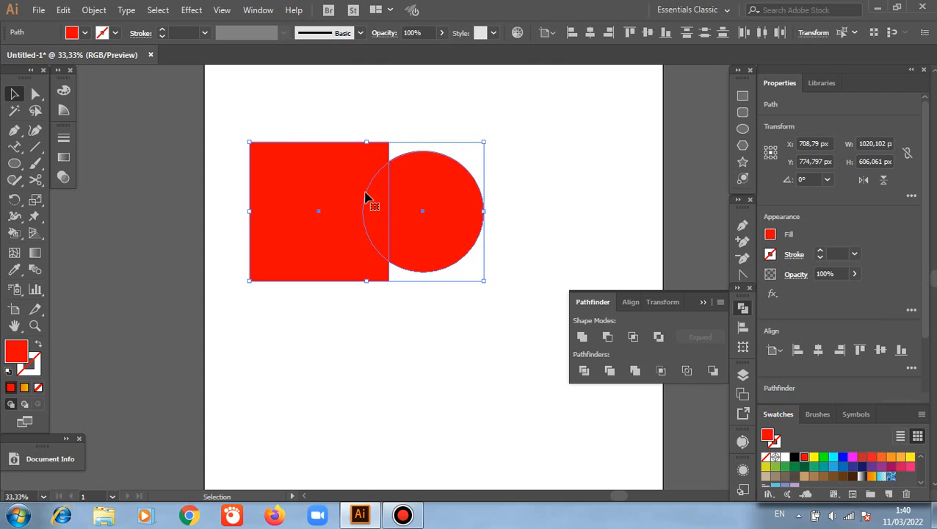
pyautogui.click(581, 337)
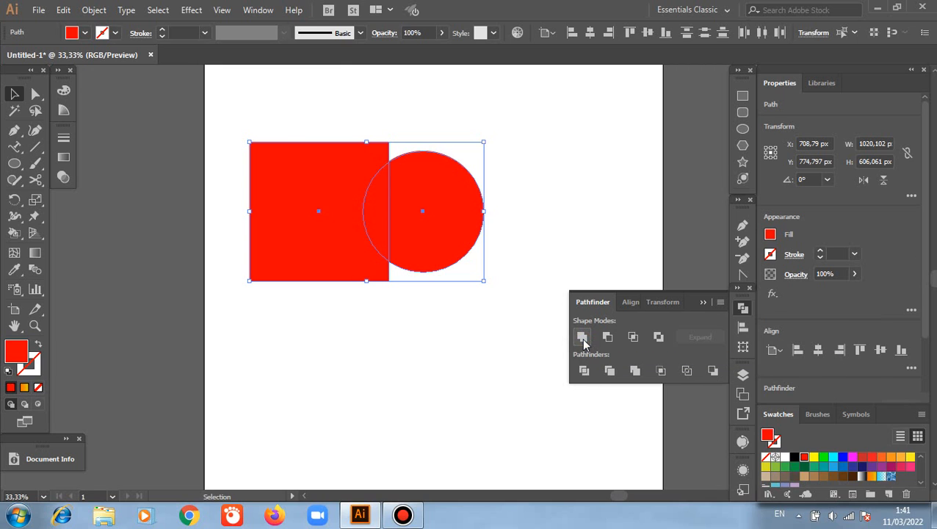
pyautogui.click(476, 340)
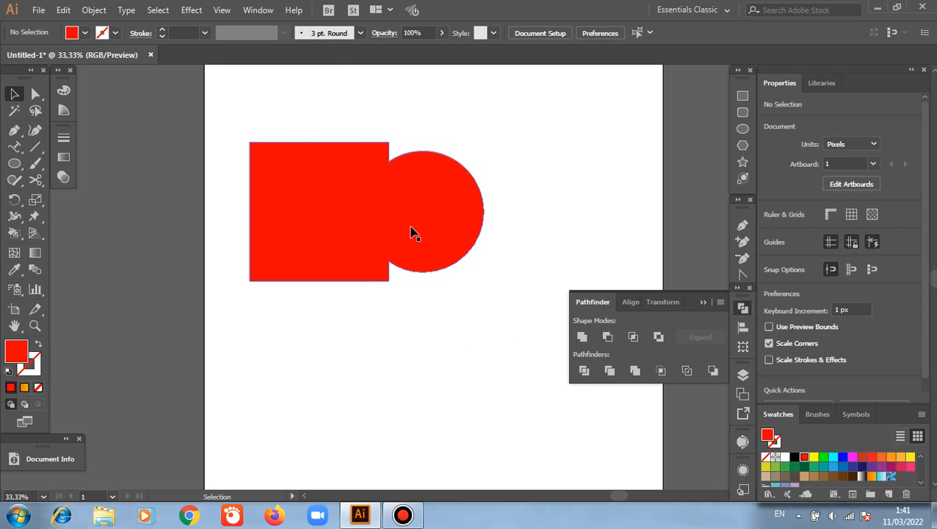
pyautogui.moveTo(415, 258); pyautogui.dragTo(413, 219)
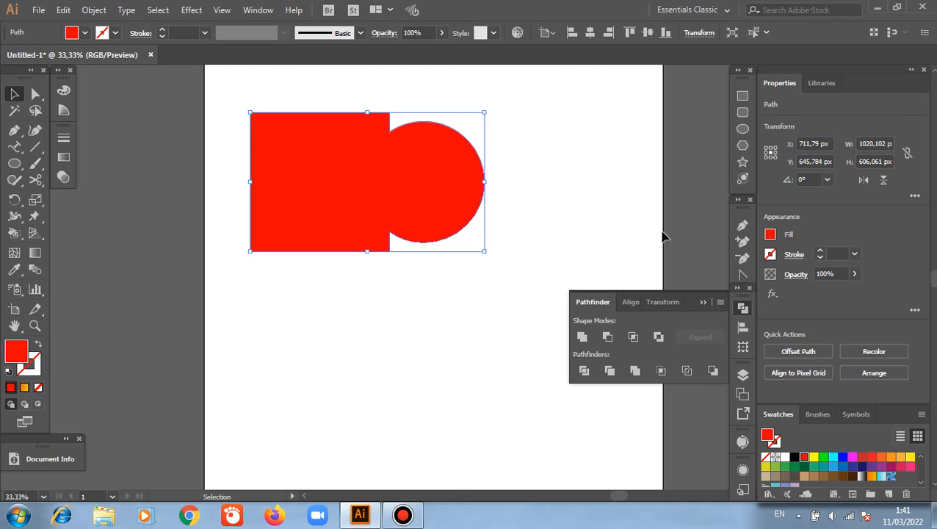
# - Draw a red circle about 564 px wide below the merged shape and add an overlapping copy filled black to its right
pyautogui.click(743, 128)
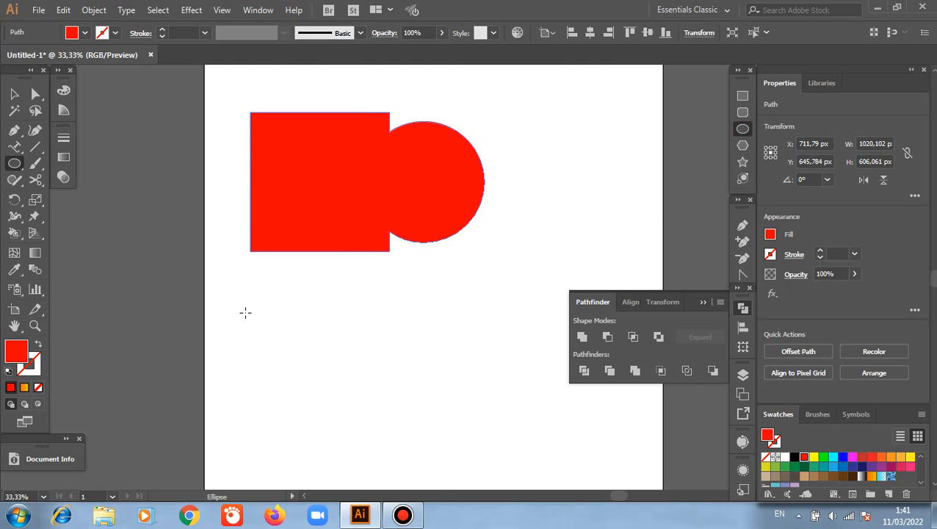
pyautogui.moveTo(250, 308); pyautogui.dragTo(313, 343)
pyautogui.click(14, 94)
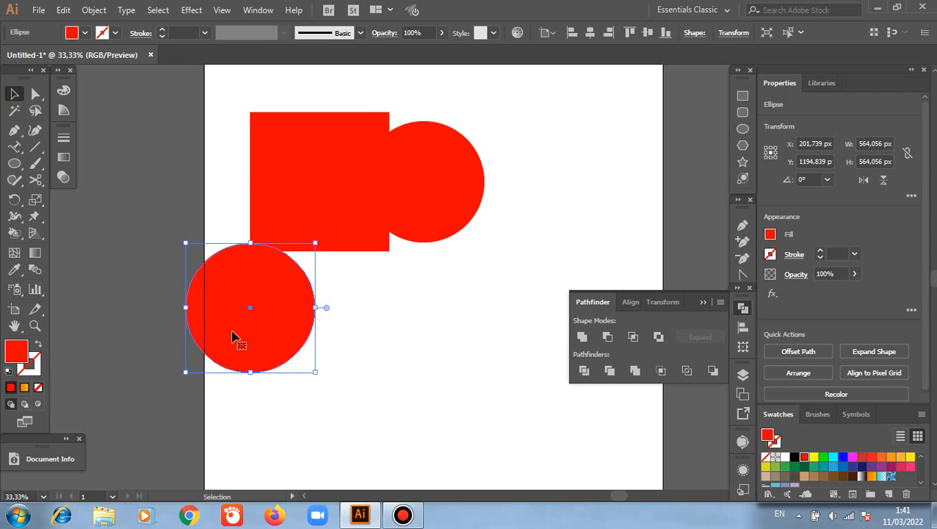
pyautogui.moveTo(237, 339); pyautogui.dragTo(297, 381)
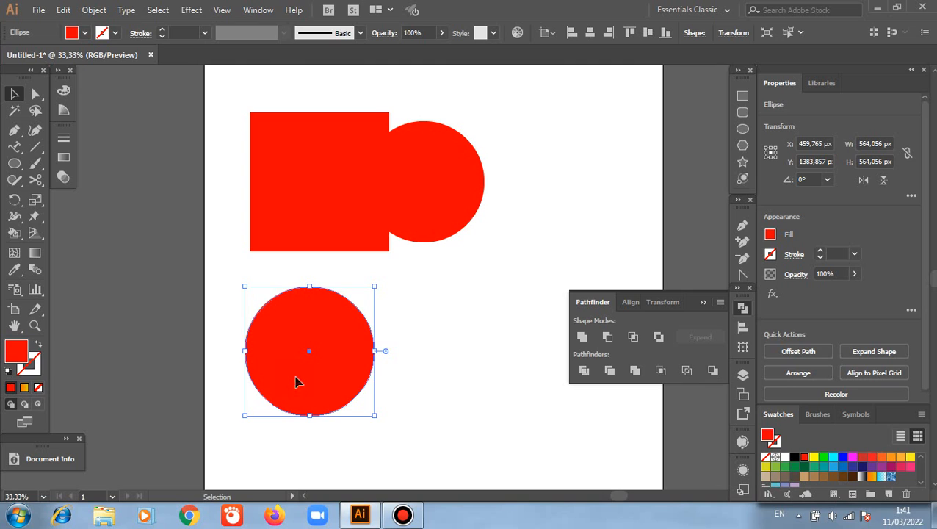
pyautogui.moveTo(297, 381); pyautogui.dragTo(384, 382)
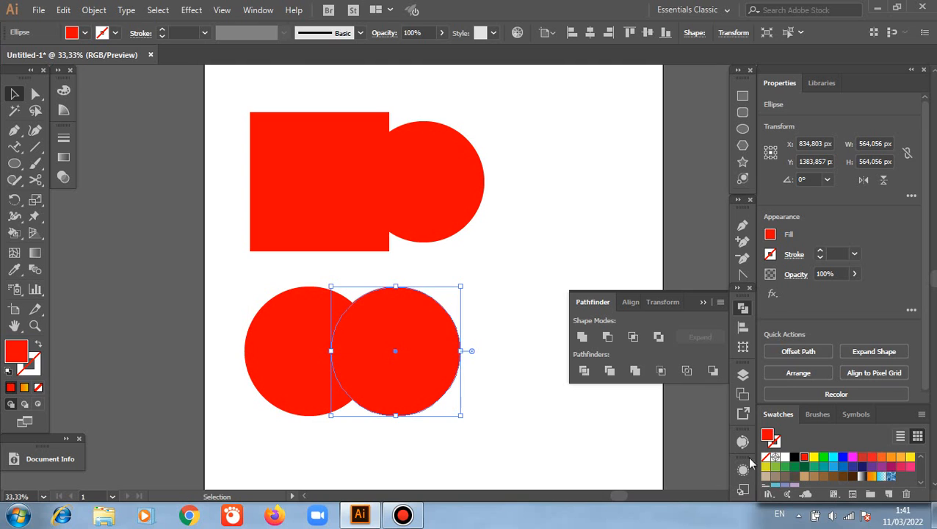
pyautogui.click(794, 457)
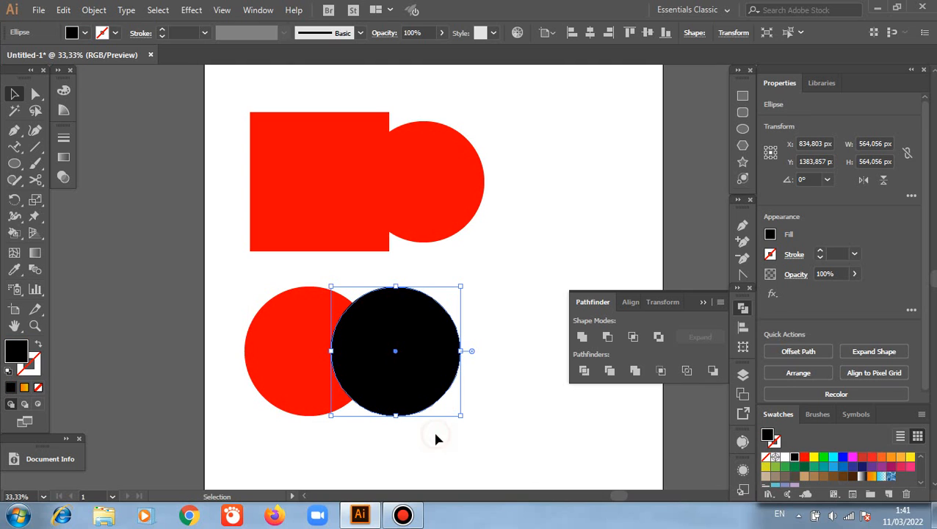
# - Try uniting the red and black circles into one shape and undo the merge
pyautogui.moveTo(236, 279); pyautogui.dragTo(497, 405)
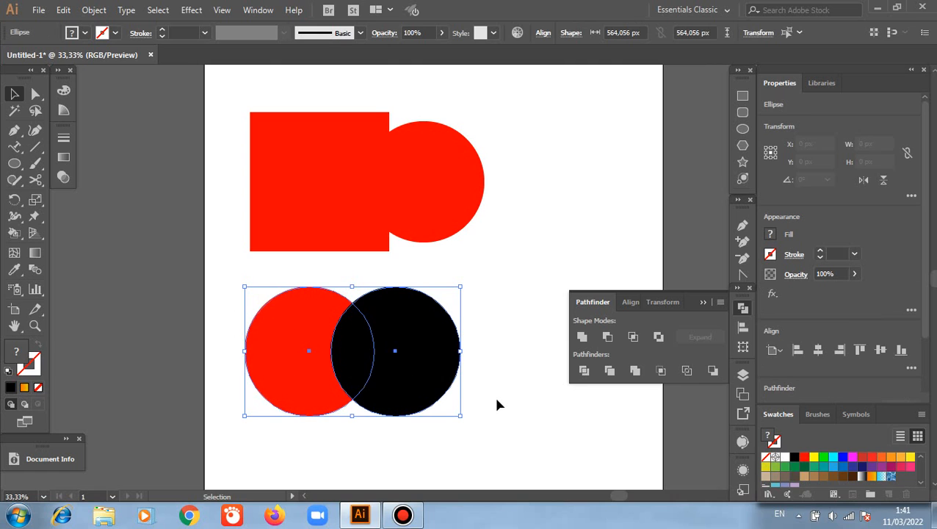
pyautogui.click(582, 337)
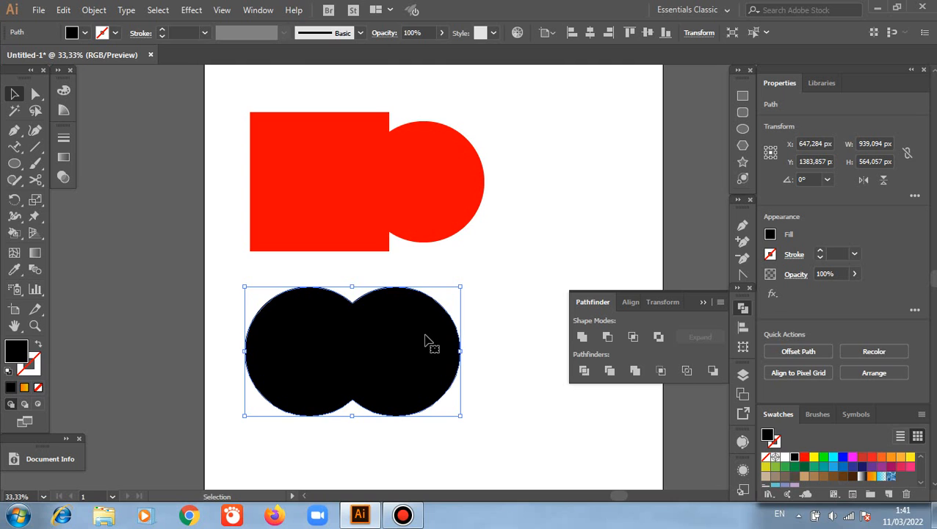
pyautogui.hotkey('ctrl', 'z')
pyautogui.hotkey('ctrl', 'z')
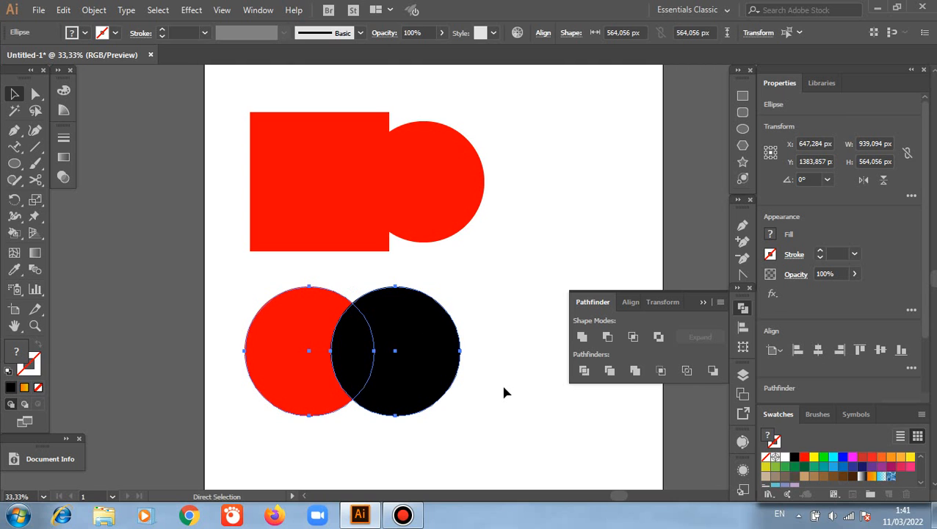
# - Reposition the black and red circles so they overlap, with the red circle on the left
pyautogui.click(504, 391)
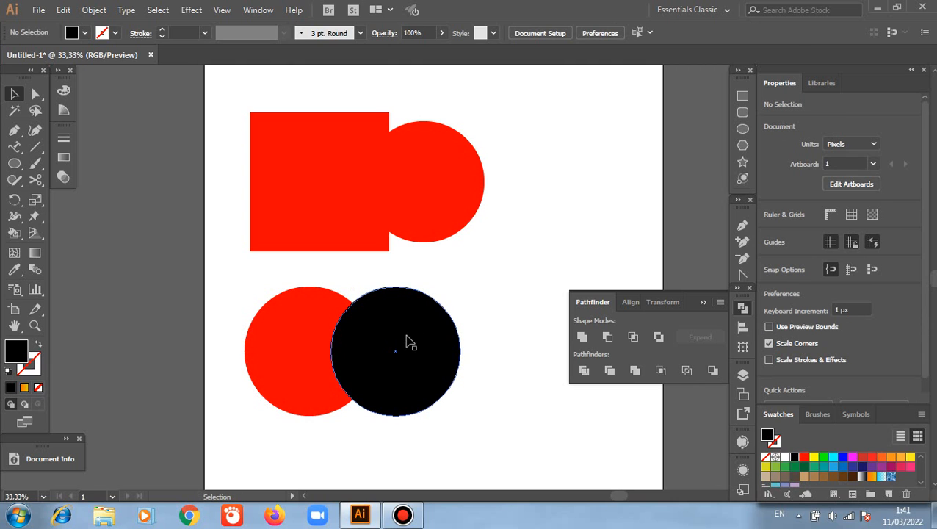
pyautogui.moveTo(406, 338); pyautogui.dragTo(367, 375)
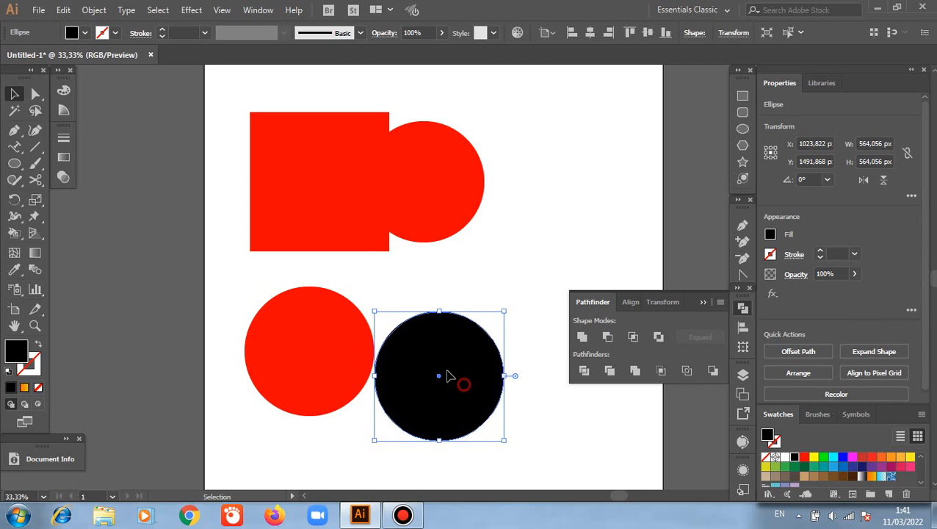
pyautogui.moveTo(460, 382); pyautogui.dragTo(413, 351)
pyautogui.click(278, 360)
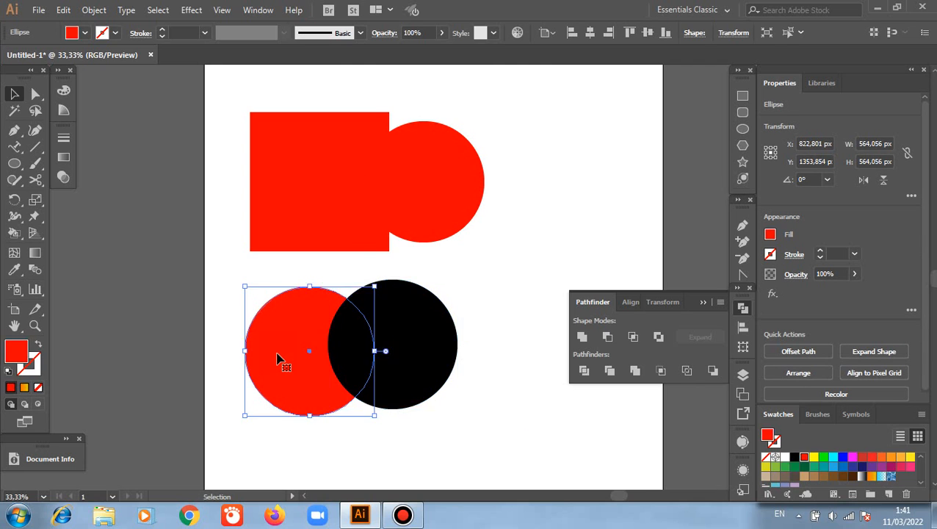
pyautogui.moveTo(270, 353); pyautogui.dragTo(436, 361)
pyautogui.moveTo(498, 377); pyautogui.dragTo(341, 372)
# - Bring the red circle to the front and move it level with the black circle
pyautogui.rightClick(232, 325)
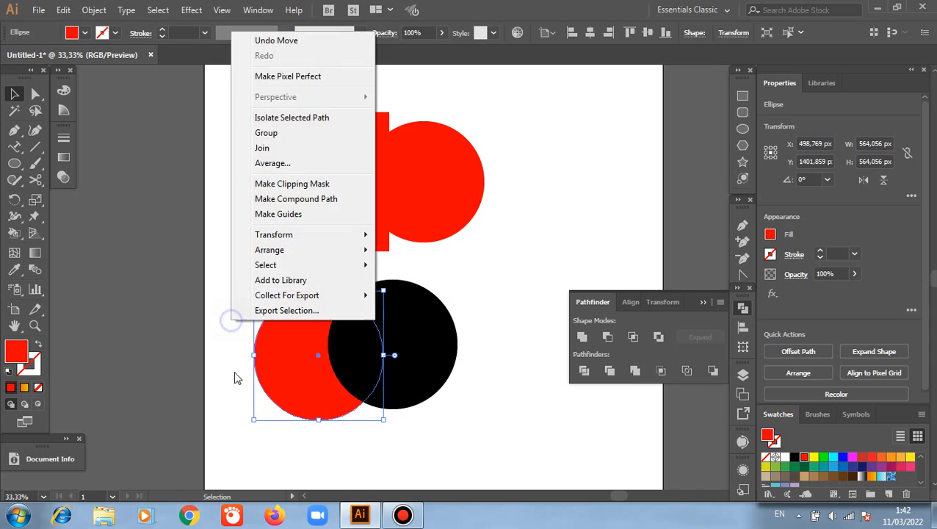
pyautogui.moveTo(288, 251)
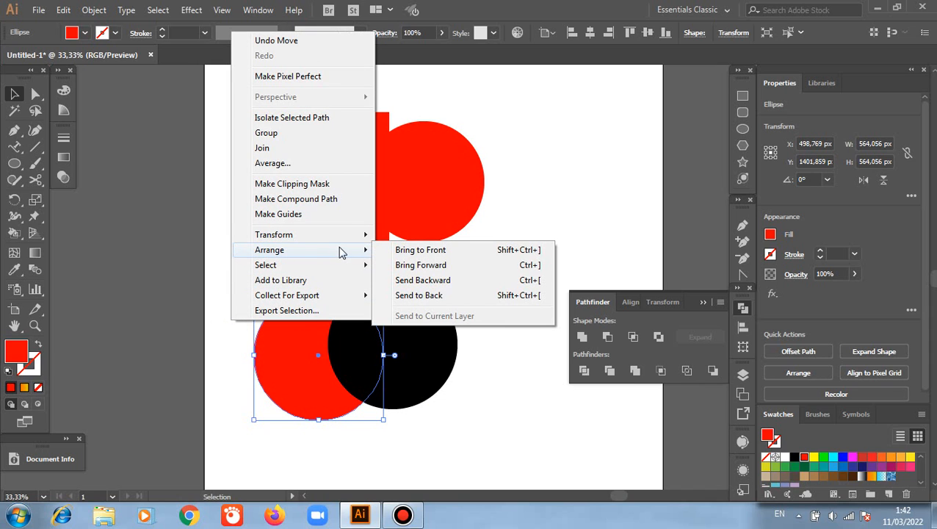
pyautogui.click(405, 253)
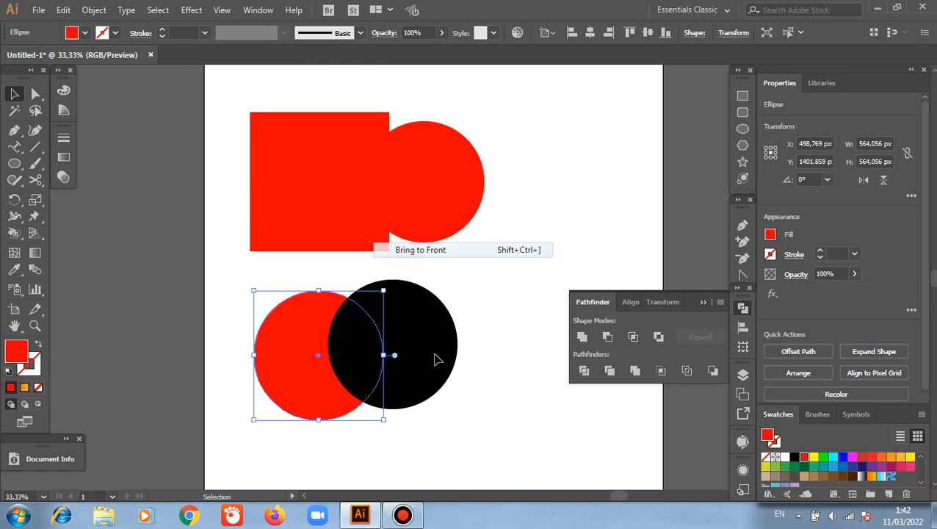
pyautogui.click(463, 400)
pyautogui.moveTo(309, 382); pyautogui.dragTo(302, 371)
# - Unite the red and black circles into one shape with Pathfinder and deselect it
pyautogui.moveTo(224, 295); pyautogui.dragTo(506, 412)
pyautogui.click(580, 337)
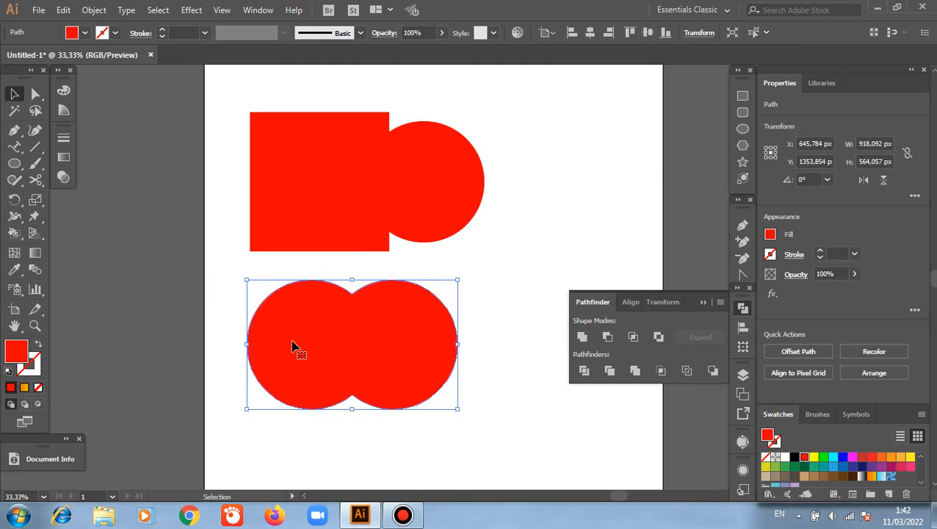
pyautogui.click(513, 393)
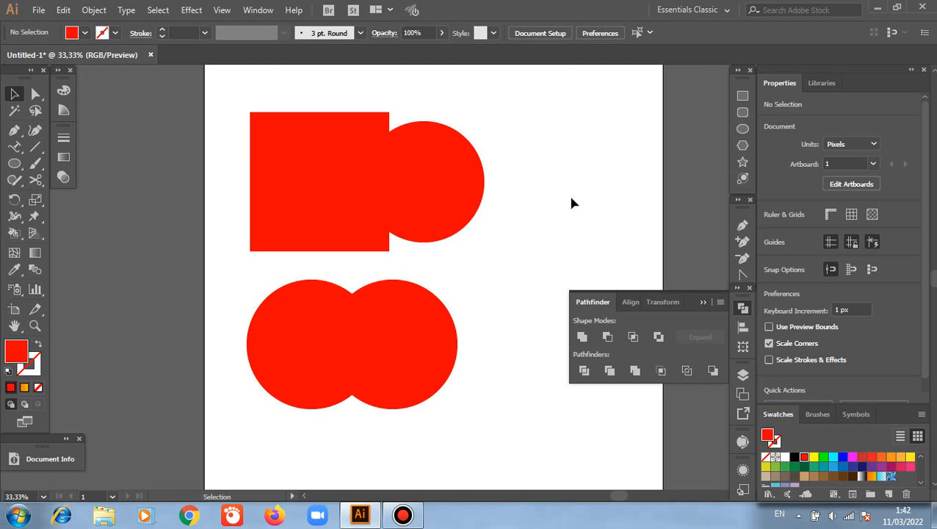
# - Draw a red ellipse about 537 by 468 px near the artboard's upper-right edge
pyautogui.scroll(3, 576, 193)
pyautogui.click(743, 130)
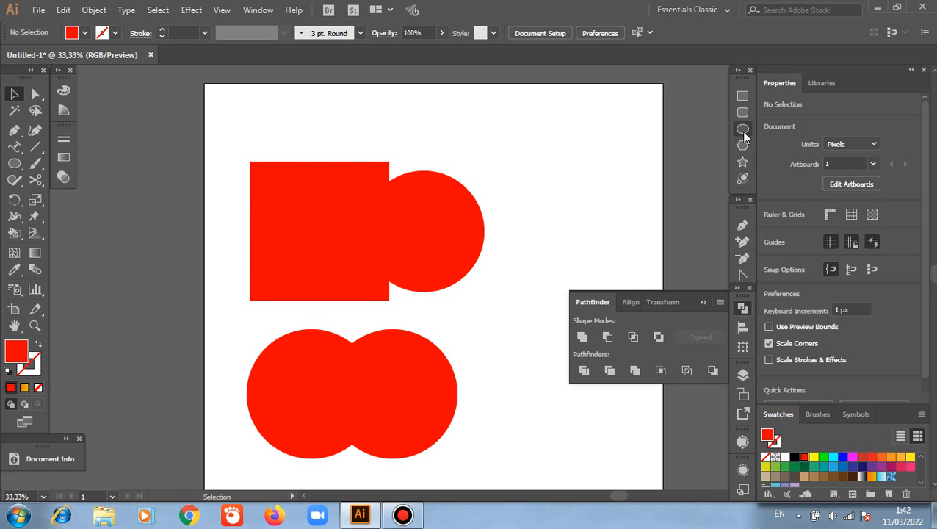
pyautogui.moveTo(545, 152); pyautogui.dragTo(670, 260)
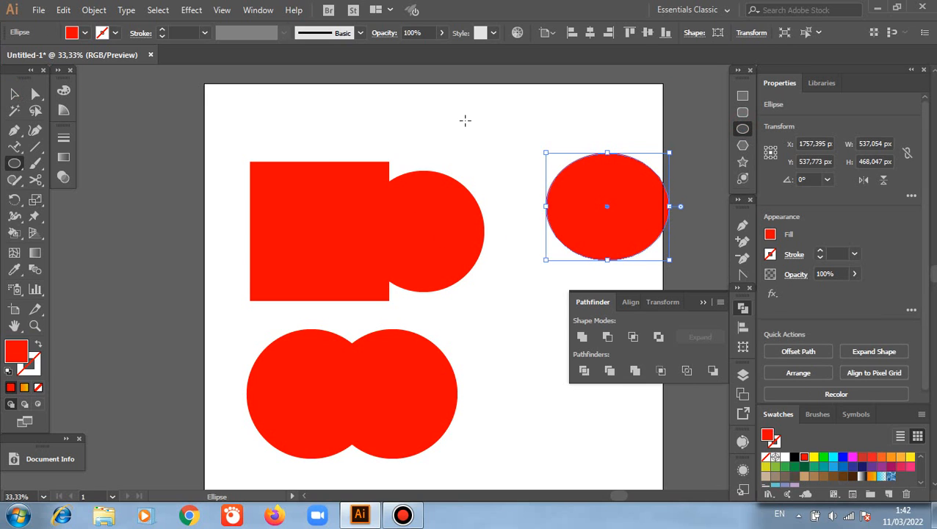
pyautogui.click(15, 94)
pyautogui.click(502, 119)
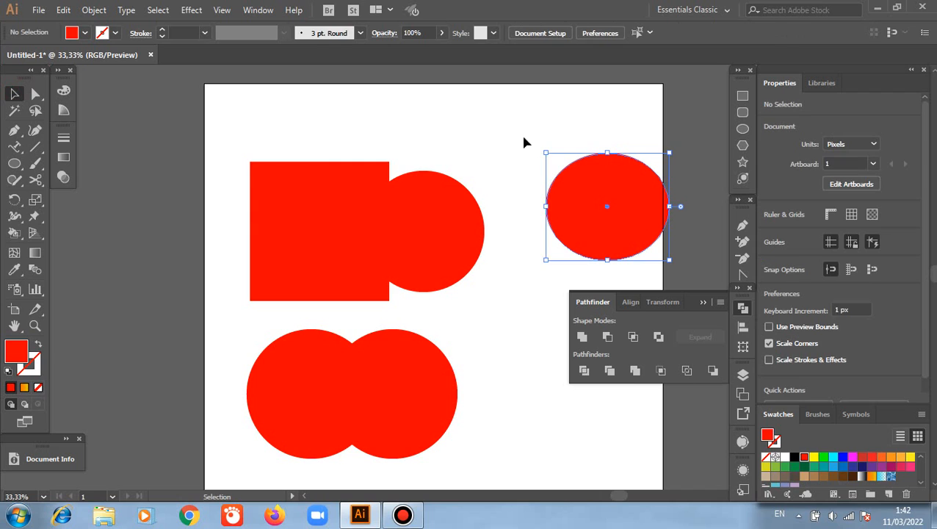
# - Draw an ellipse about 288 by 237 px over the large ellipse's upper-left edge and copy it to the upper-right edge
pyautogui.click(743, 130)
pyautogui.moveTo(514, 142); pyautogui.dragTo(580, 196)
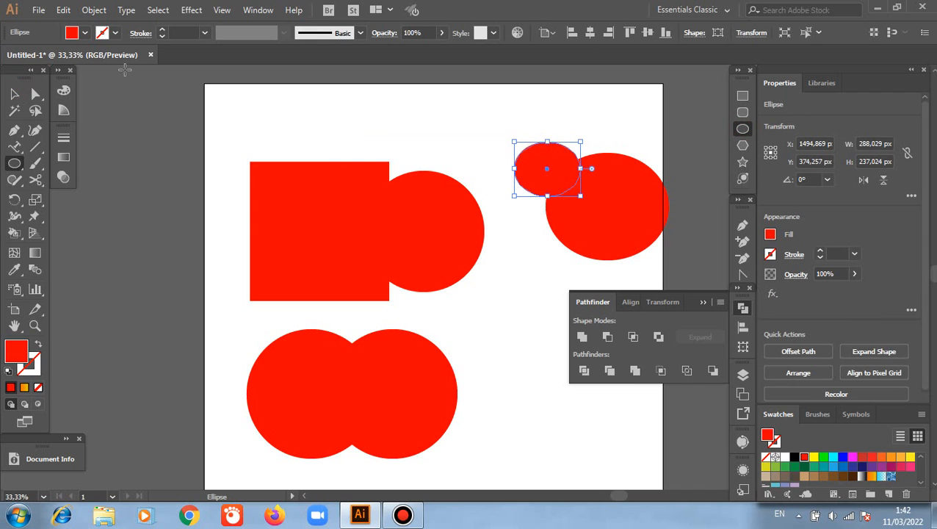
pyautogui.click(14, 94)
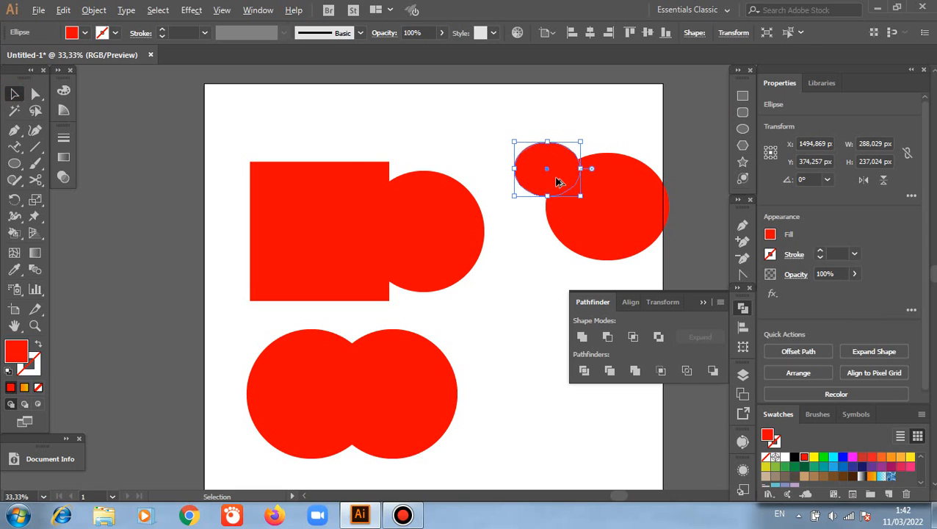
pyautogui.moveTo(562, 183); pyautogui.dragTo(680, 190)
# - Unite the large ellipse and its two small ellipses into one shape with Pathfinder
pyautogui.click(517, 113)
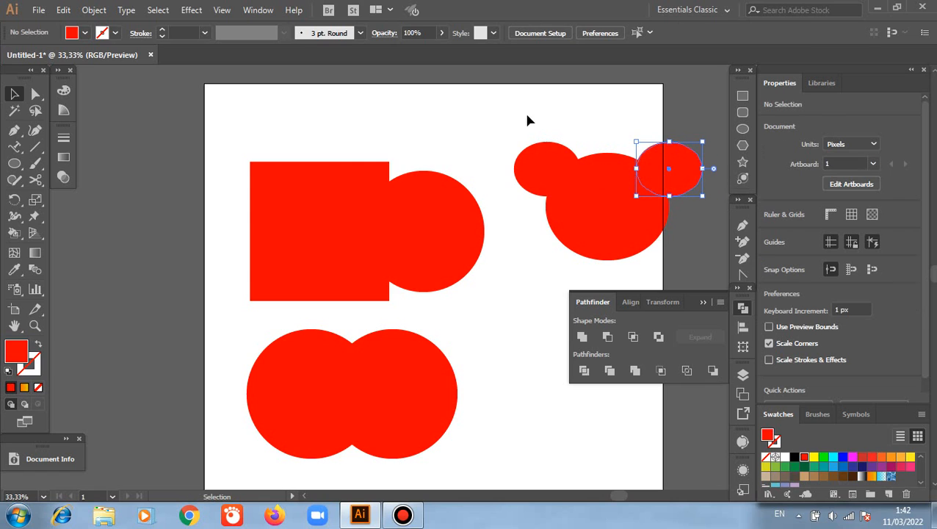
pyautogui.moveTo(536, 133); pyautogui.dragTo(705, 242)
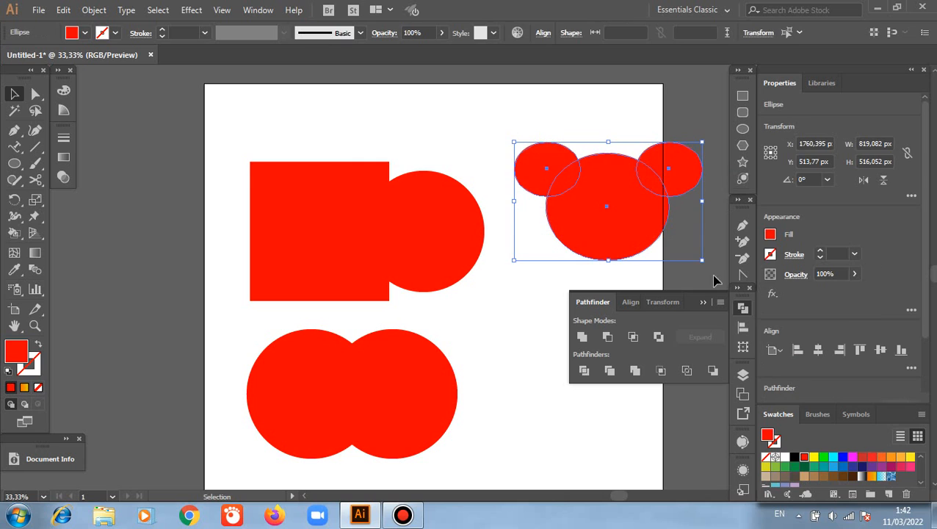
pyautogui.click(587, 337)
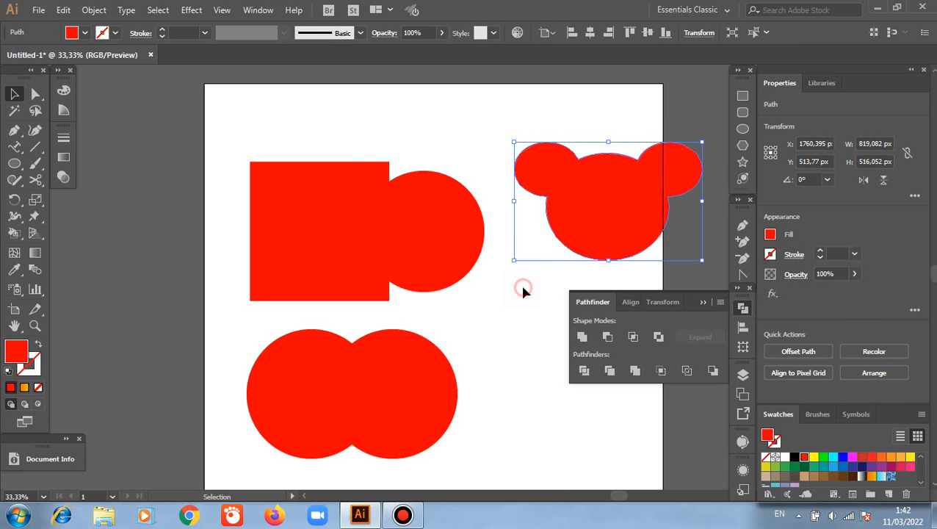
# - Move the united head shape up and inward on the artboard, and draw a black eye circle about 84 px wide on its left half
pyautogui.click(523, 292)
pyautogui.moveTo(602, 216); pyautogui.dragTo(569, 176)
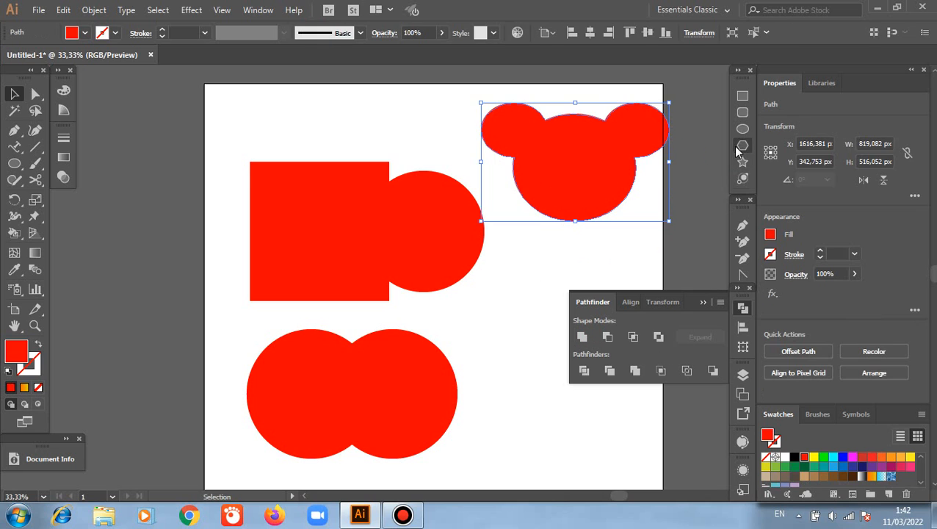
pyautogui.click(743, 129)
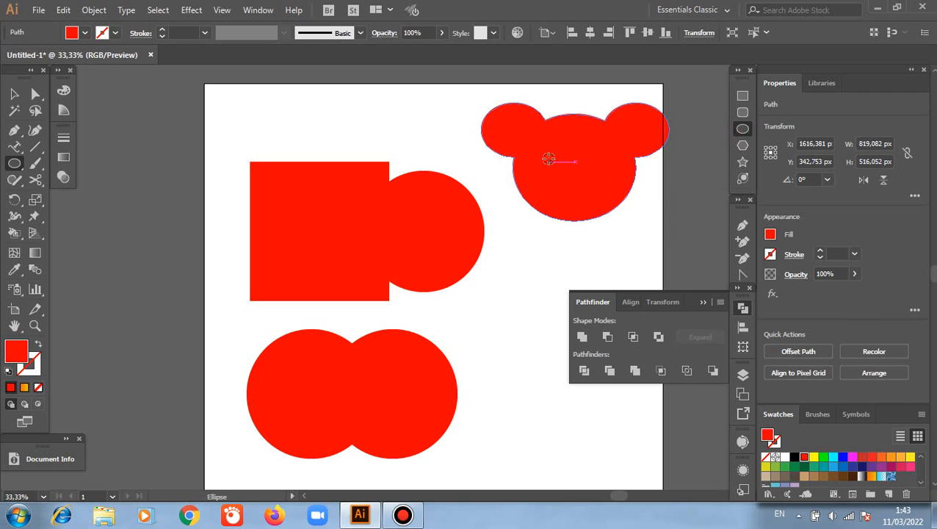
pyautogui.moveTo(549, 160); pyautogui.dragTo(558, 163)
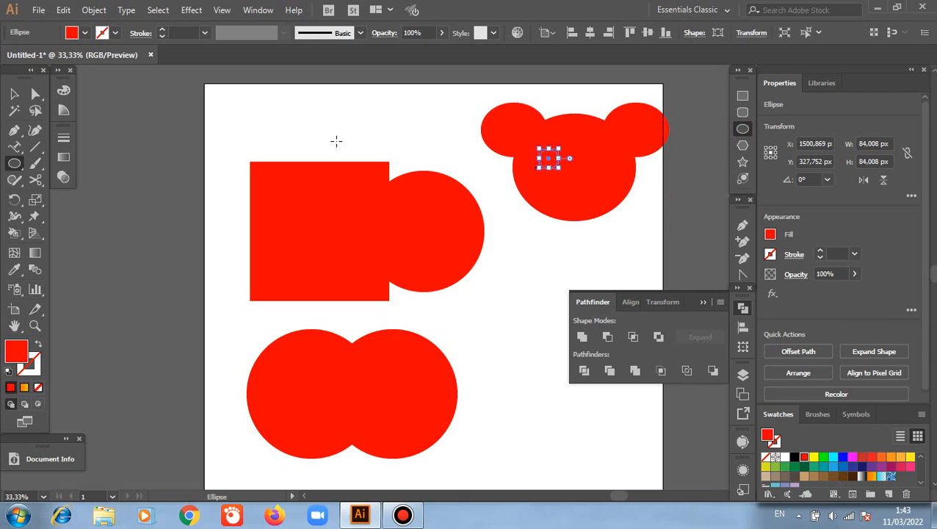
pyautogui.click(14, 93)
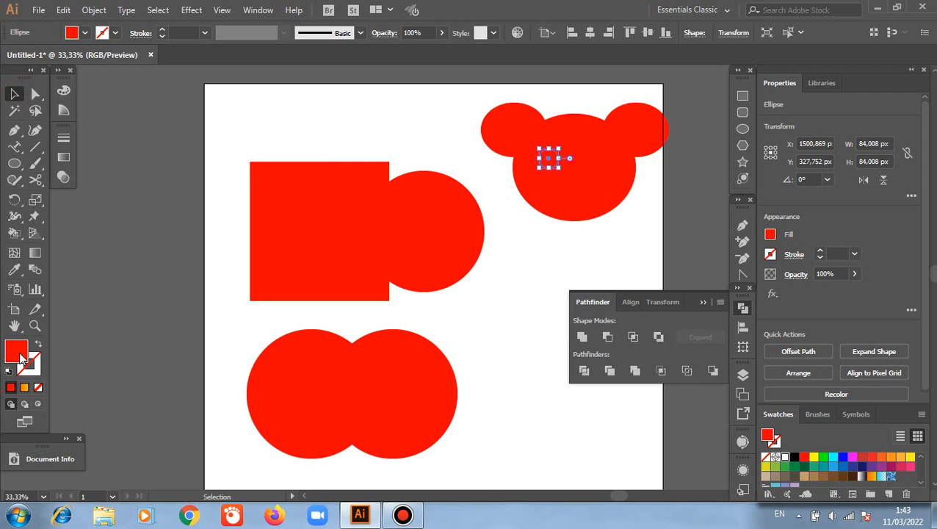
pyautogui.click(794, 457)
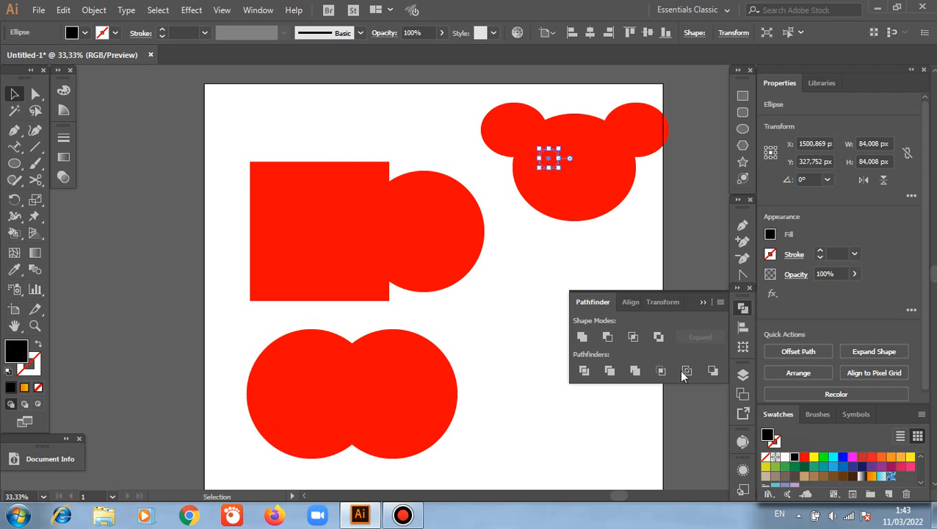
pyautogui.click(540, 263)
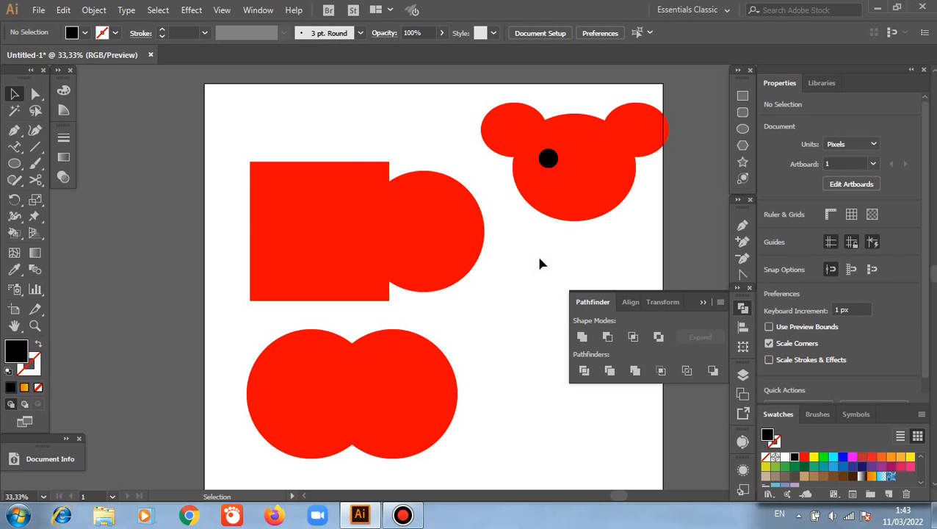
# - Copy the black eye circle straight across to the right half of the head
pyautogui.click(549, 163)
pyautogui.moveTo(550, 165); pyautogui.dragTo(600, 161)
pyautogui.click(638, 241)
# - Draw a black ellipse about 135 by 39 px as the mouth, centred below the two eyes
pyautogui.click(743, 130)
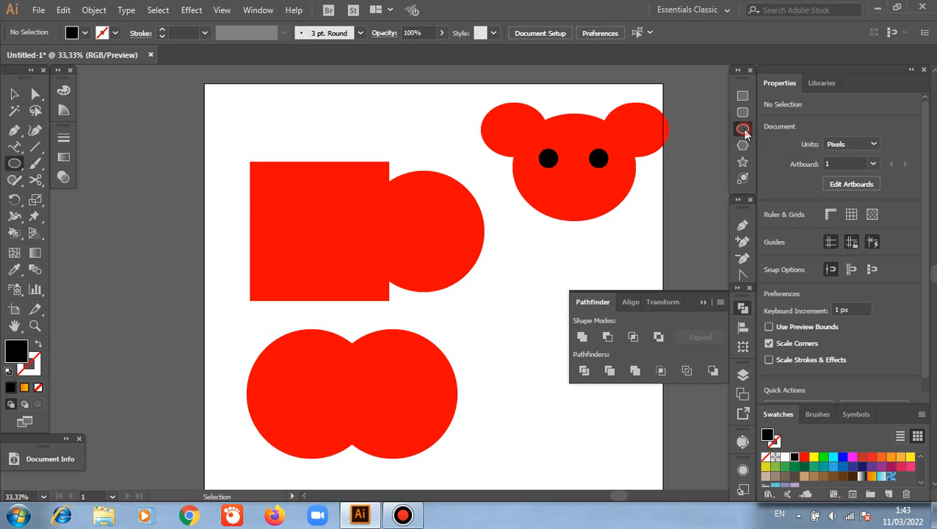
pyautogui.moveTo(558, 193); pyautogui.dragTo(588, 199)
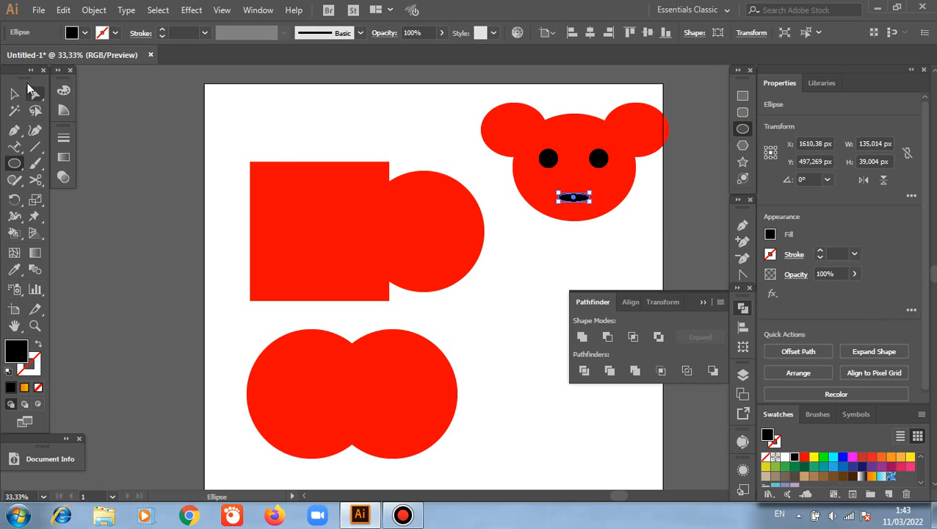
pyautogui.press('v')
pyautogui.click(592, 268)
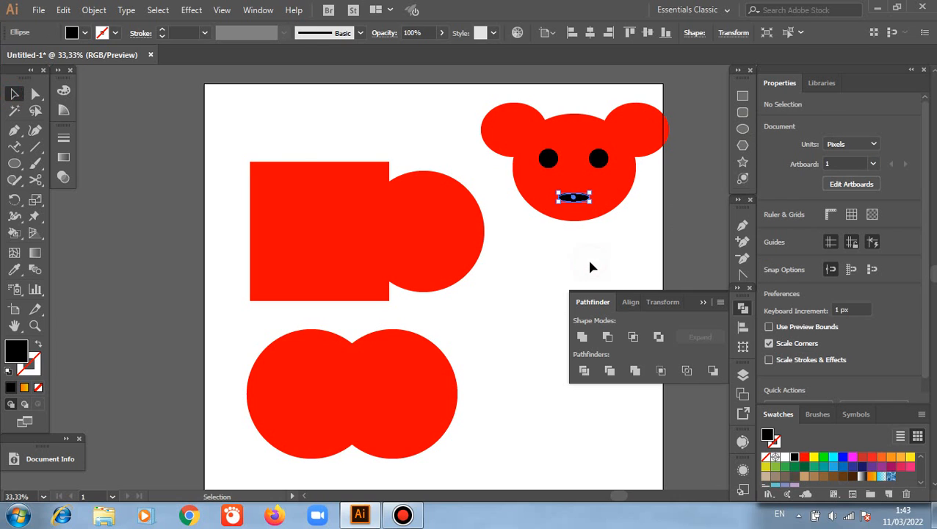
pyautogui.scroll(1, 592, 268)
pyautogui.scroll(-2, 592, 267)
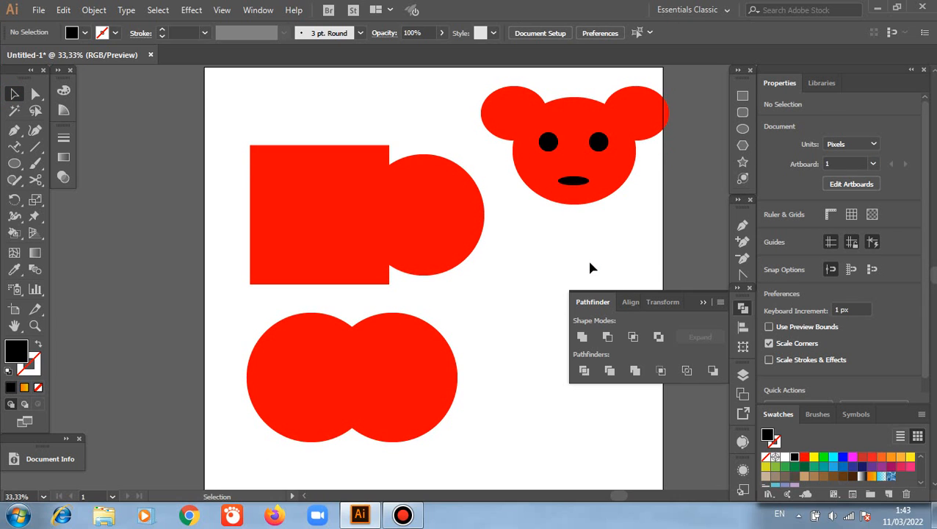
pyautogui.scroll(1, 592, 267)
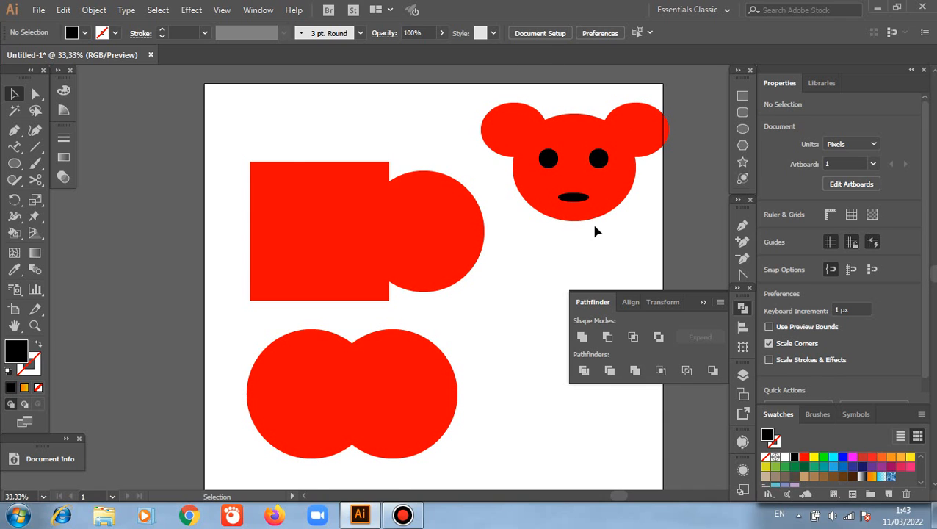
# - Delete all shapes from the artboard, including the head with its eyes and mouth
pyautogui.moveTo(229, 84); pyautogui.dragTo(560, 433)
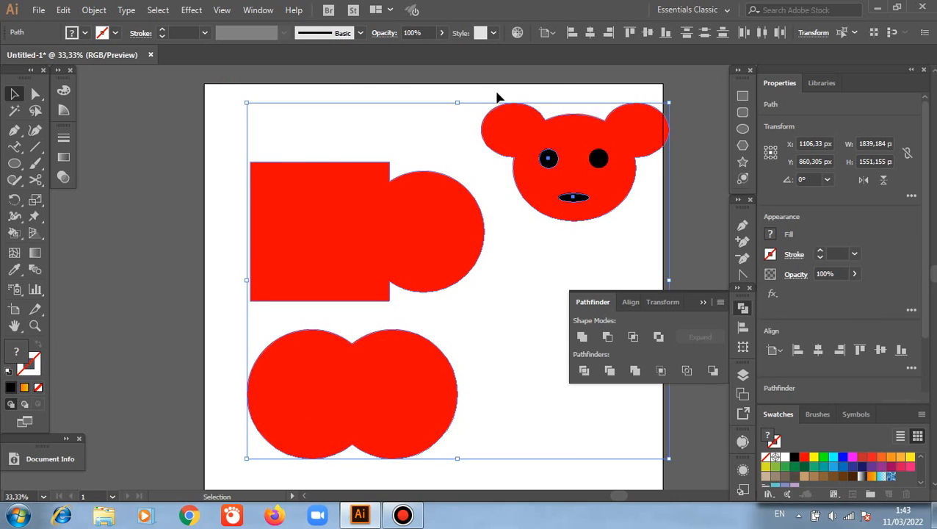
pyautogui.moveTo(496, 96); pyautogui.dragTo(640, 214)
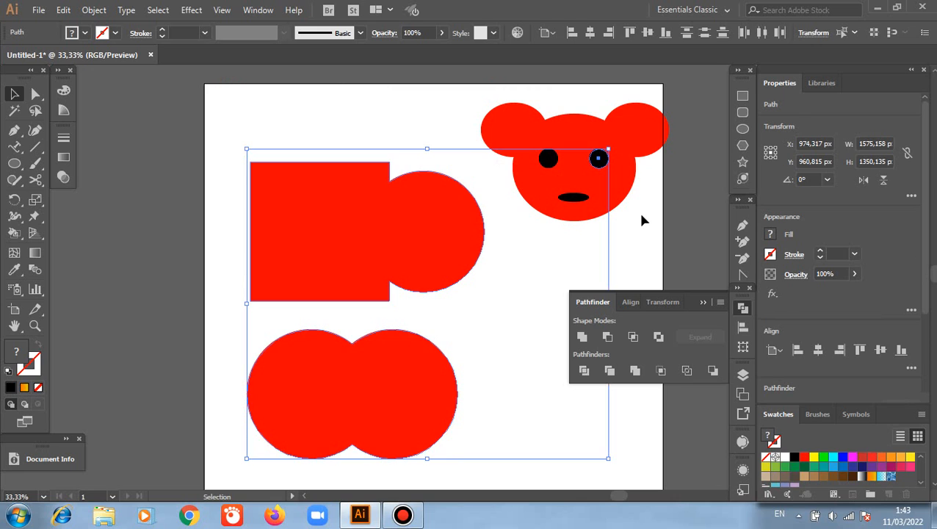
pyautogui.press('Delete')
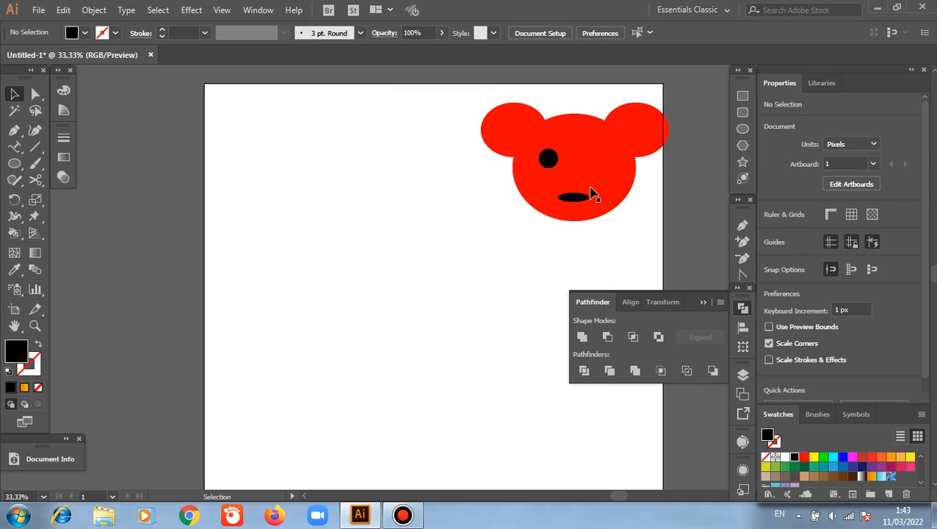
pyautogui.moveTo(499, 112); pyautogui.dragTo(378, 158)
pyautogui.moveTo(382, 110); pyautogui.dragTo(684, 251)
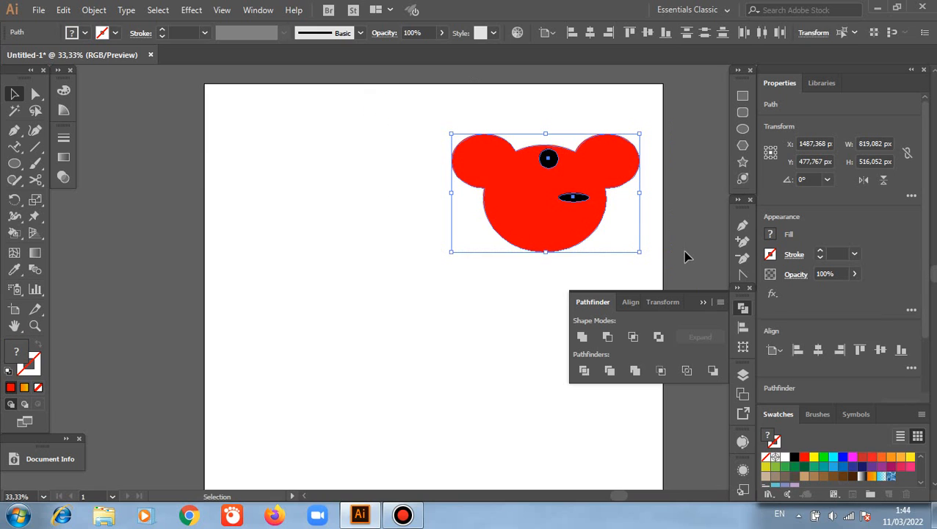
pyautogui.press('Delete')
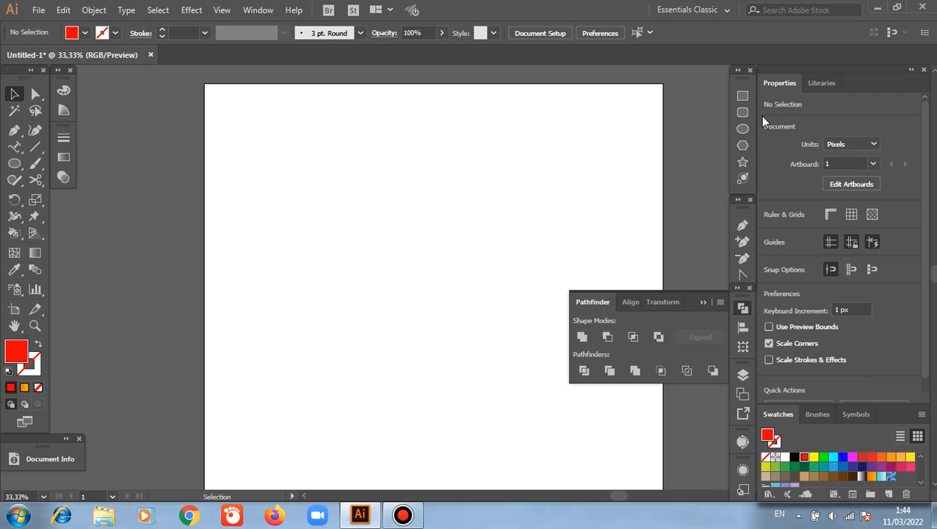
# - Draw a red circle about 498 px in diameter near the artboard's upper-left area and deselect it
pyautogui.click(743, 131)
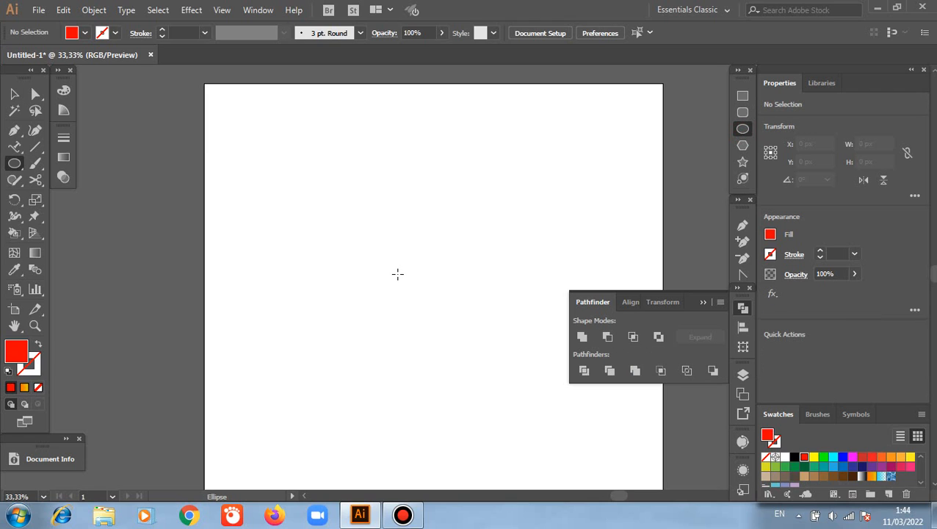
pyautogui.moveTo(326, 185); pyautogui.dragTo(383, 248)
pyautogui.click(14, 94)
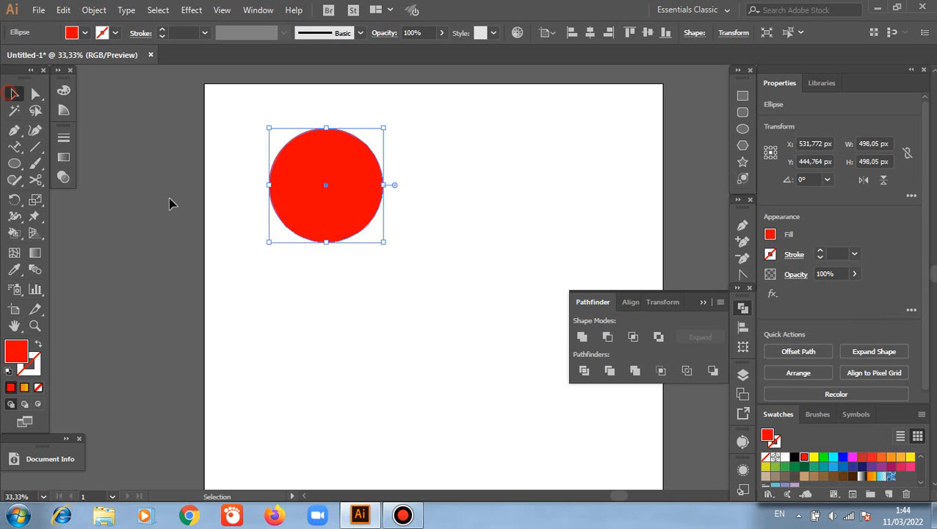
pyautogui.click(332, 296)
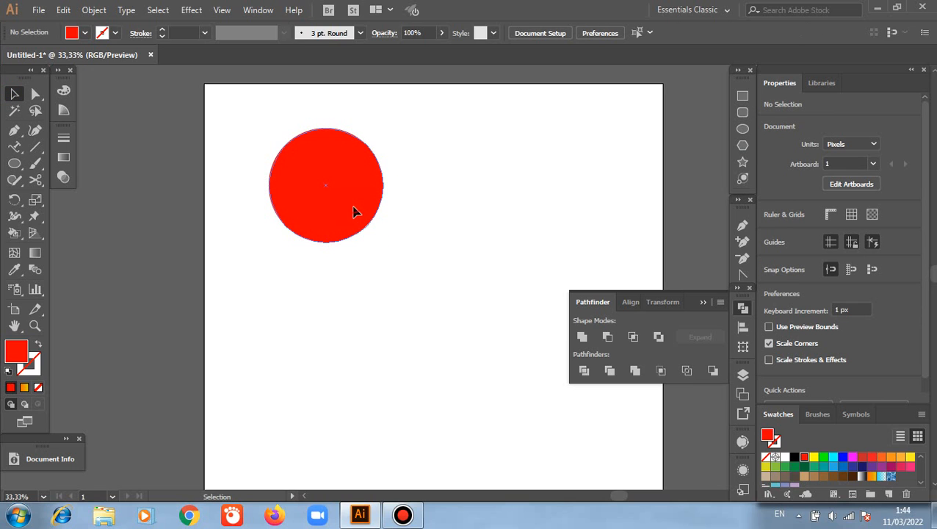
# - Copy the red circle sideways so both overlap, and subtract the copy from the original with Pathfinder's Minus Front
pyautogui.moveTo(356, 211); pyautogui.dragTo(423, 308)
pyautogui.click(424, 308)
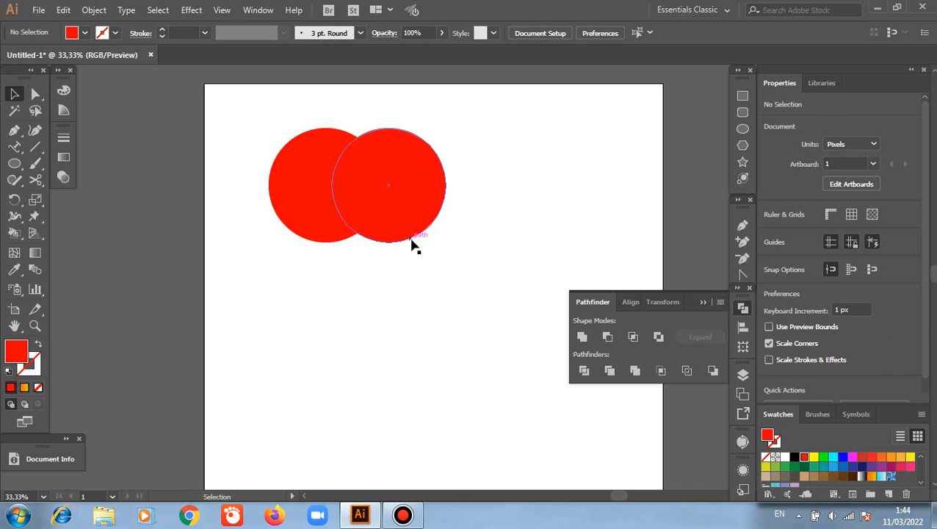
pyautogui.moveTo(247, 128); pyautogui.dragTo(479, 314)
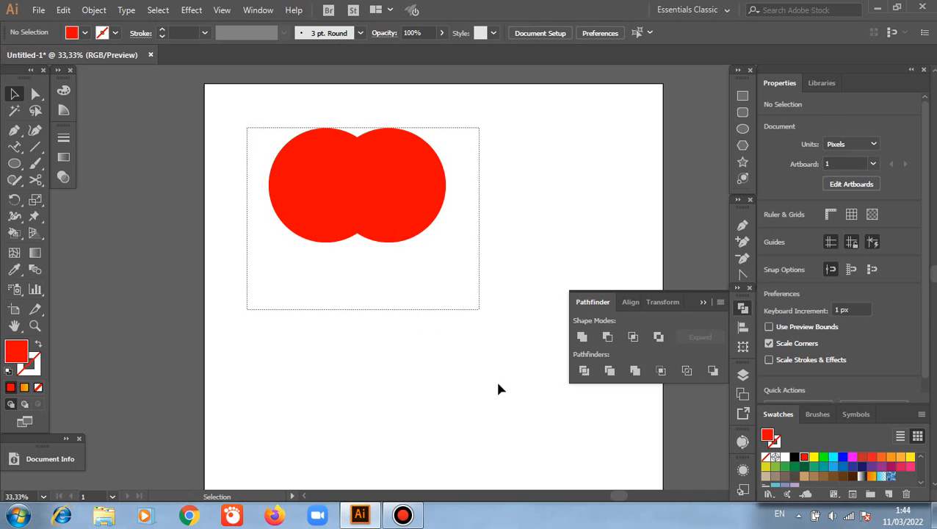
pyautogui.click(608, 337)
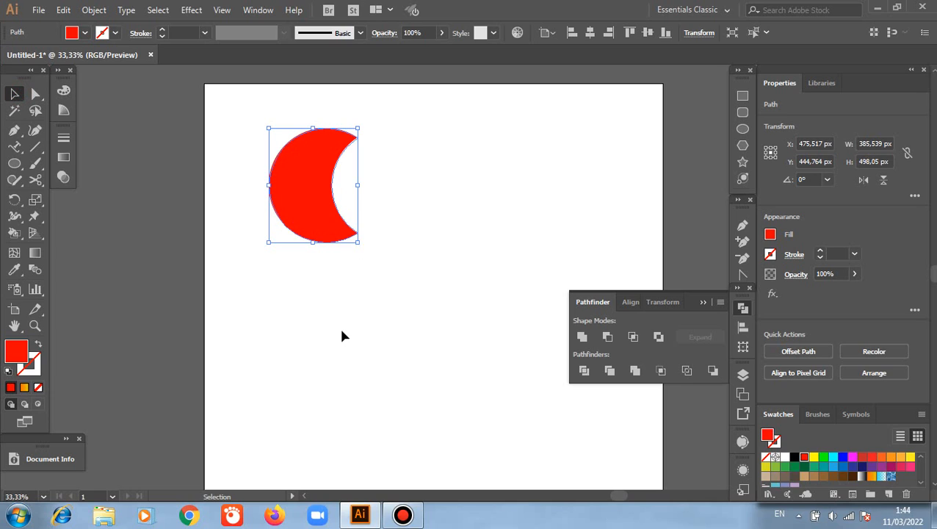
# - Undo the Minus Front subtraction and the circle copy
pyautogui.hotkey('ctrl', 'z')
pyautogui.hotkey('ctrl', 'z')
pyautogui.hotkey('ctrl', 'z')
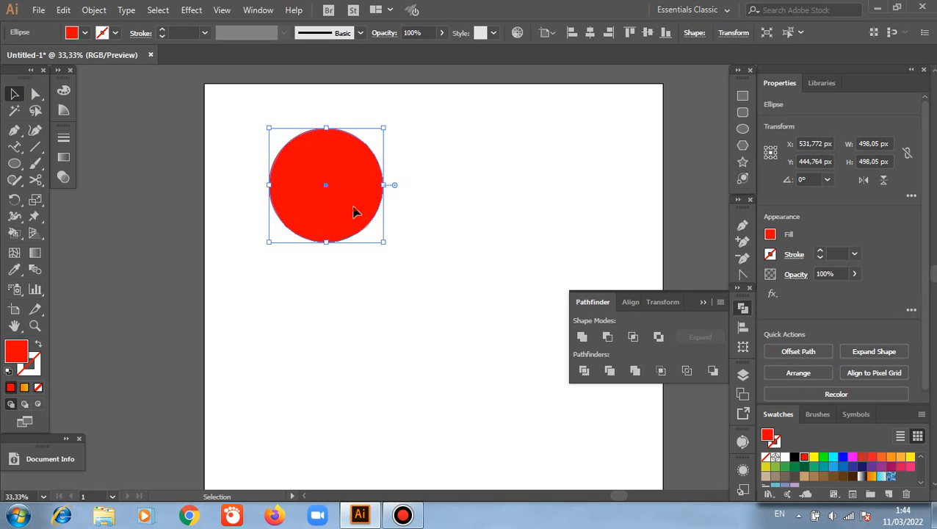
# - Copy the red circle horizontally to the right so it overlaps the original, and fill the copy with black
pyautogui.moveTo(381, 216); pyautogui.dragTo(529, 294)
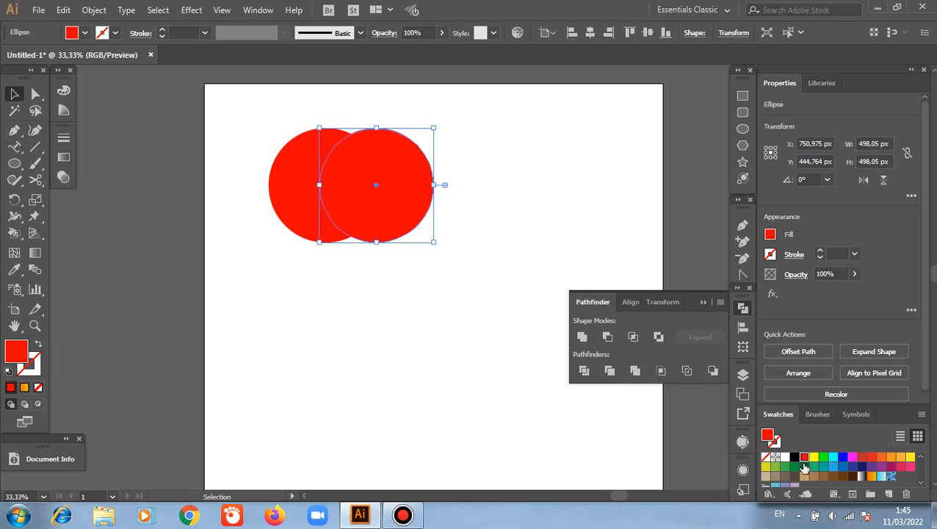
pyautogui.click(793, 457)
pyautogui.click(327, 280)
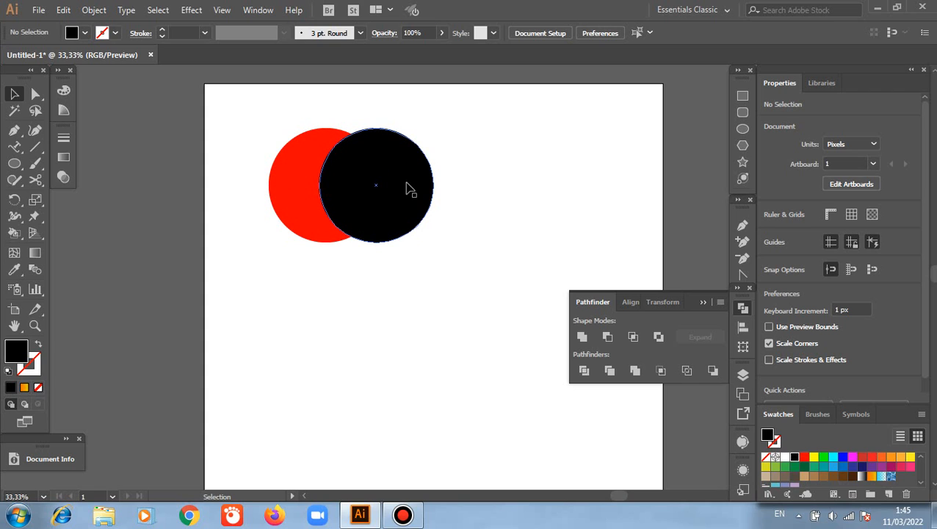
# - Subtract the black circle from the red one with Pathfinder's Minus Front and delete the crescent
pyautogui.moveTo(236, 127); pyautogui.dragTo(477, 273)
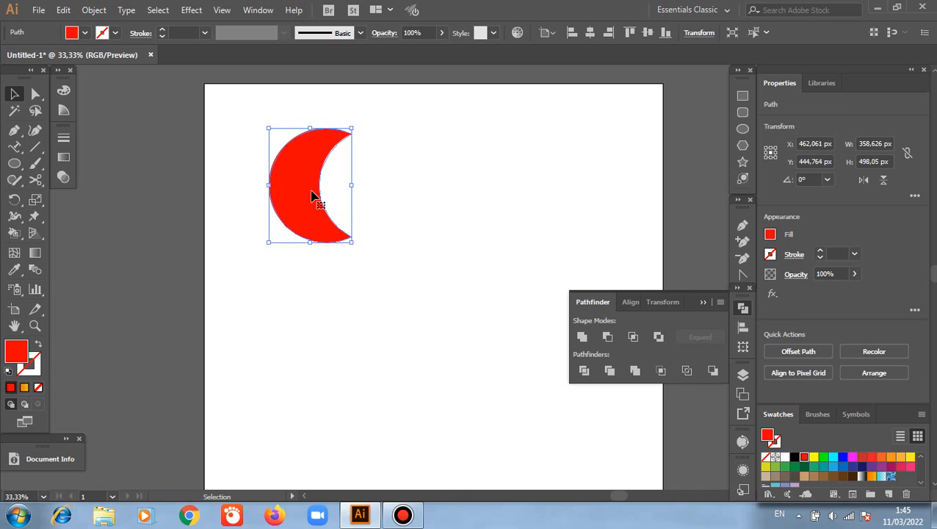
pyautogui.press('Delete')
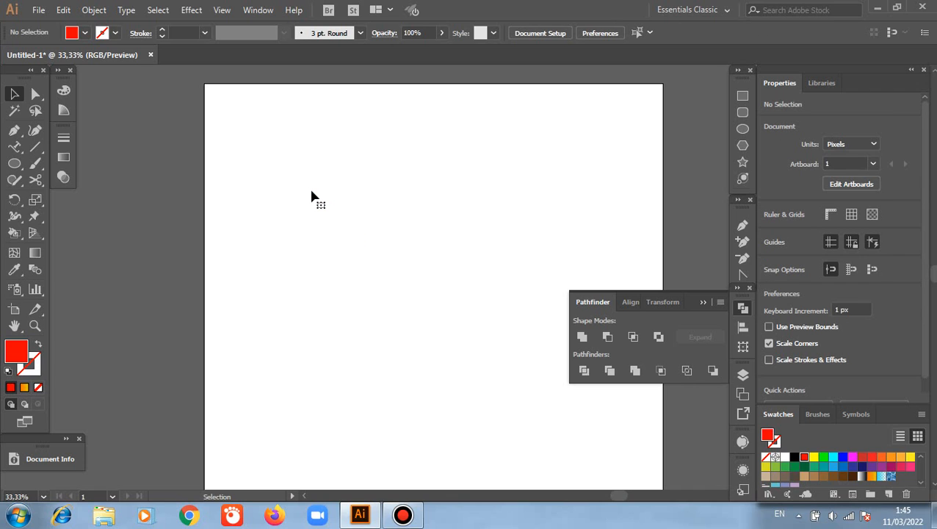
# - Draw a wide red rectangle about 972 by 162 px across the upper part of the artboard
pyautogui.click(743, 96)
pyautogui.moveTo(290, 156); pyautogui.dragTo(514, 193)
pyautogui.click(17, 96)
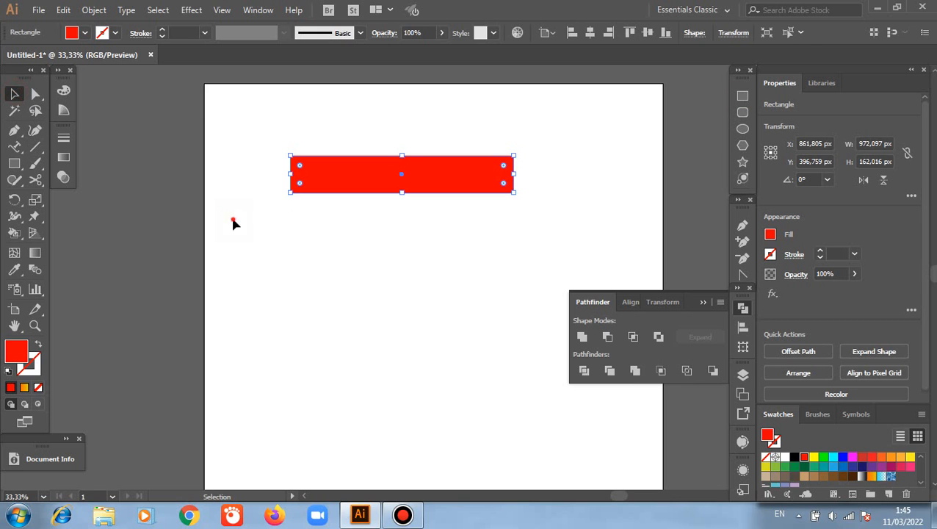
pyautogui.click(237, 217)
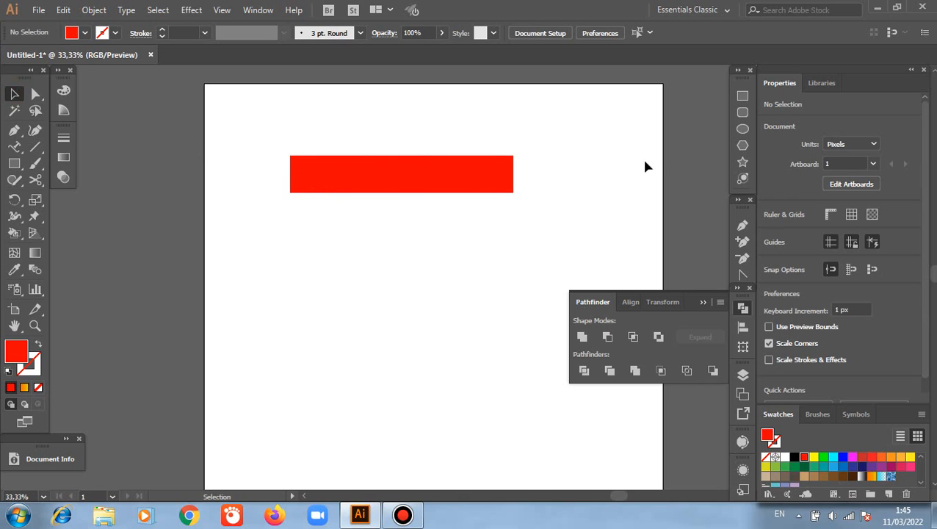
# - Draw a narrow vertical rectangle about 42 by 636 px crossing the wide bar left of its centre
pyautogui.click(740, 97)
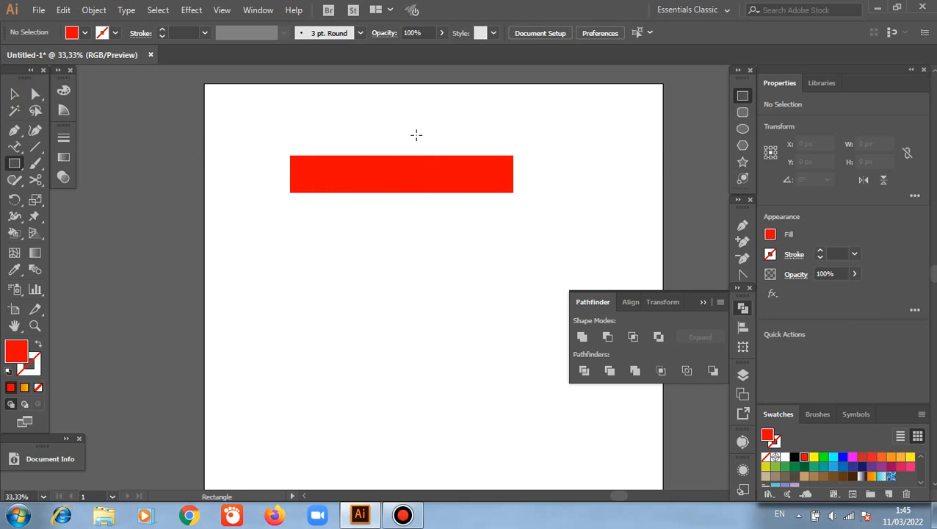
pyautogui.moveTo(366, 130); pyautogui.dragTo(377, 275)
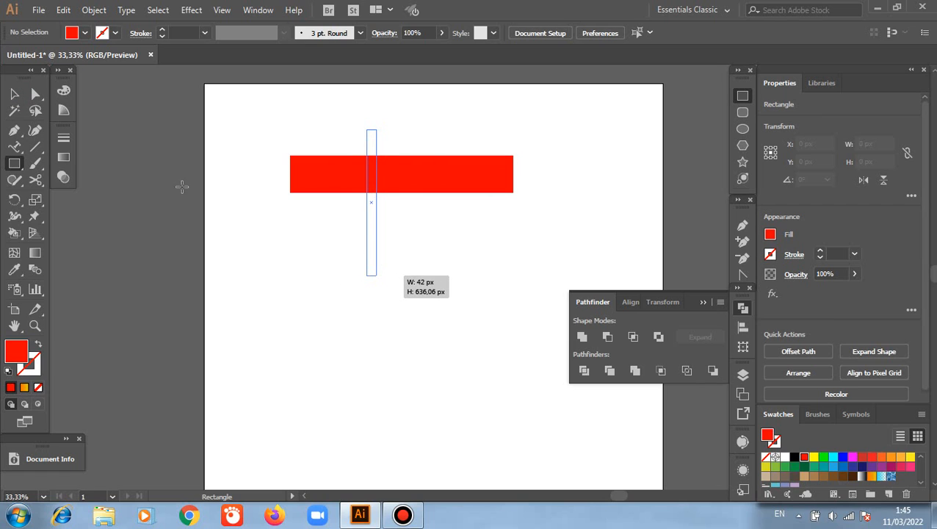
pyautogui.click(13, 93)
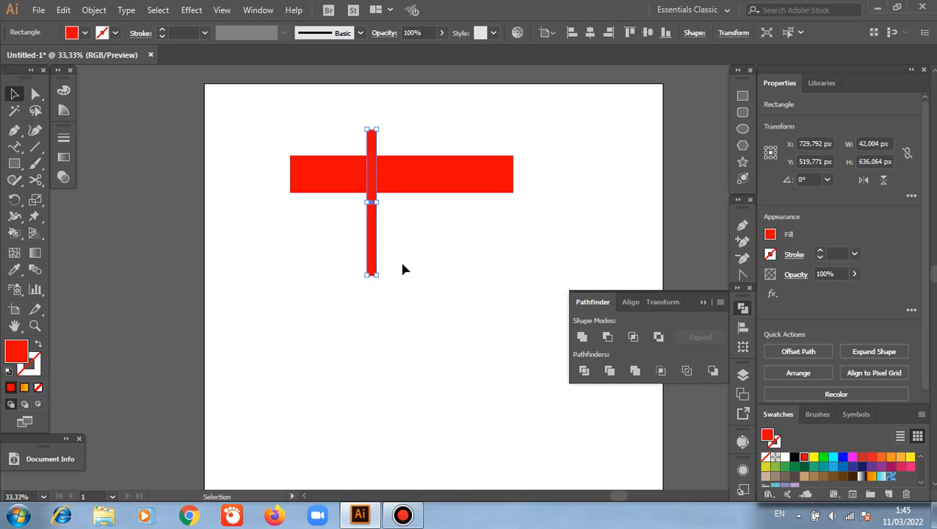
pyautogui.click(416, 282)
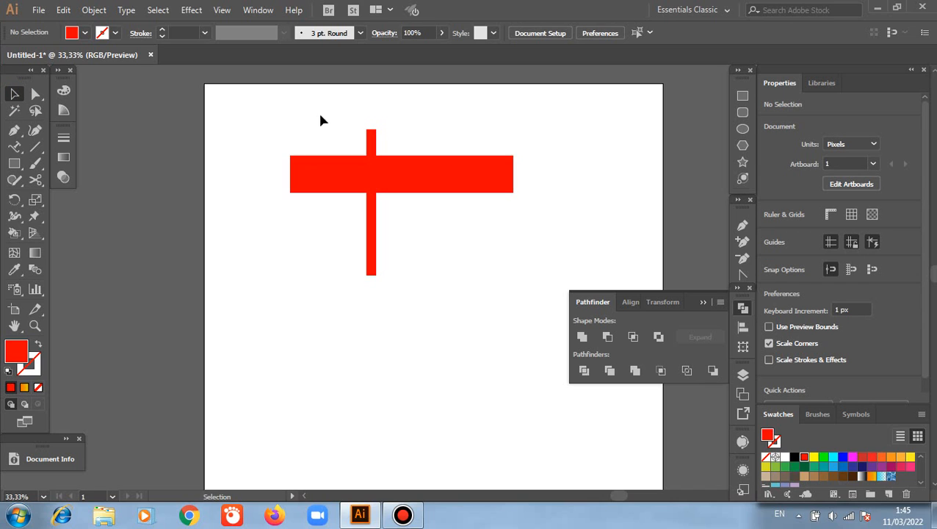
# - Cut the vertical strip out of the wide bar with Pathfinder's Minus Front and deselect the result
pyautogui.moveTo(285, 117); pyautogui.dragTo(530, 365)
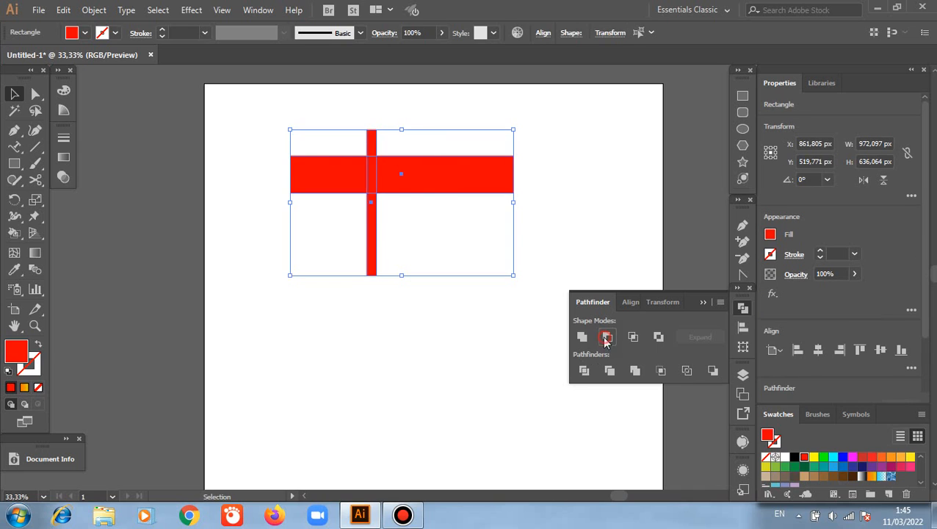
pyautogui.click(607, 336)
pyautogui.click(425, 316)
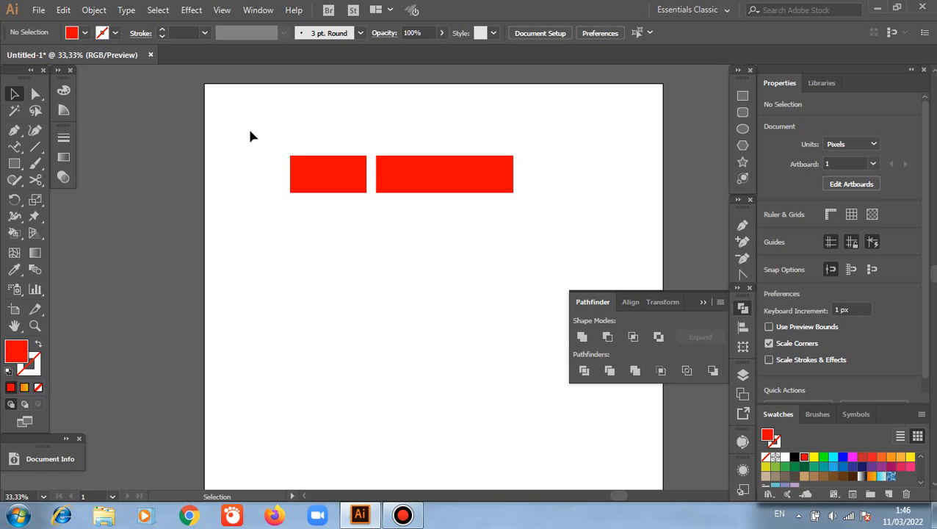
# - Delete the split red bar and draw a red square about 525 px wide in the upper part of the artboard
pyautogui.moveTo(252, 131); pyautogui.dragTo(588, 219)
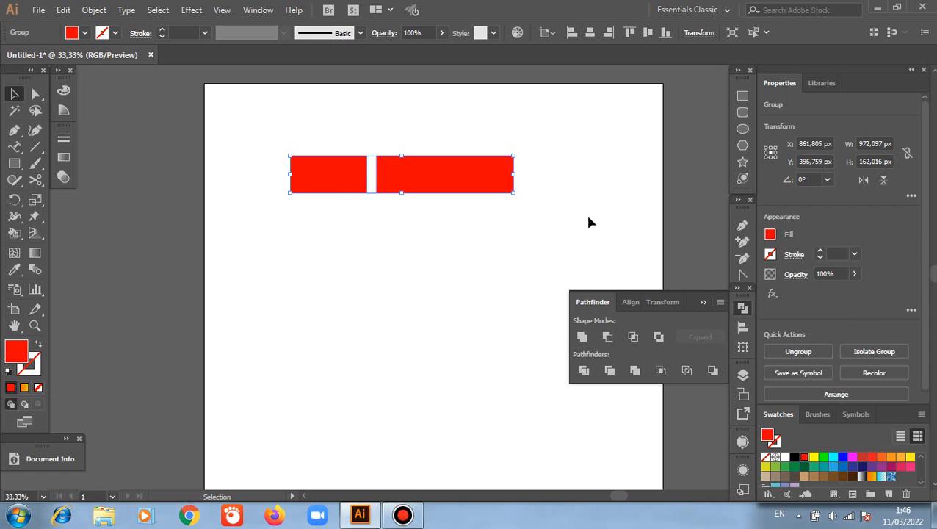
pyautogui.press('Delete')
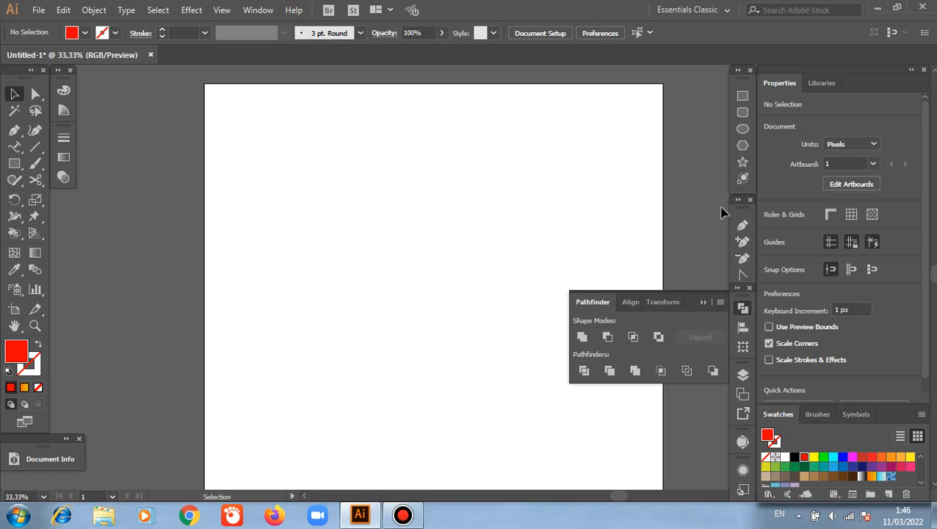
pyautogui.click(743, 96)
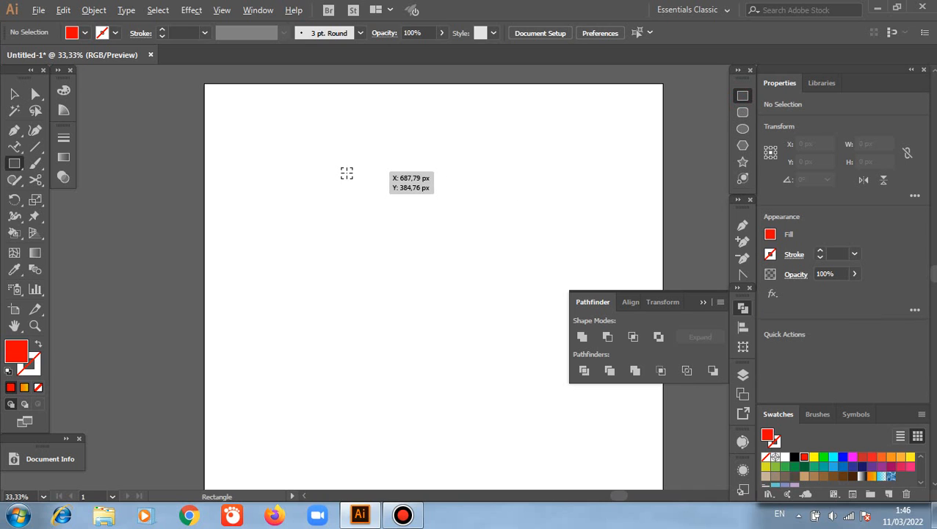
pyautogui.moveTo(344, 173); pyautogui.dragTo(404, 232)
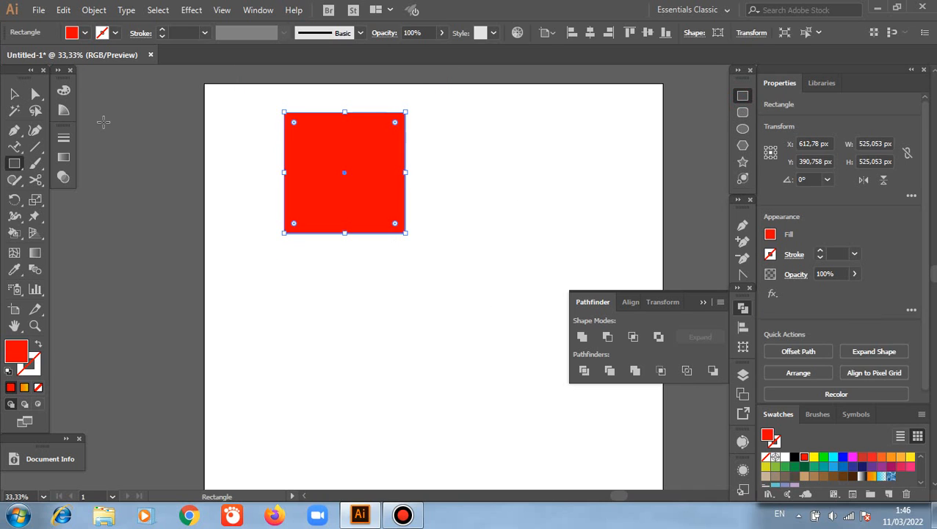
# - Place an overlapping copy of the red square, offset about 387 px to its right and 150 px down
pyautogui.click(14, 93)
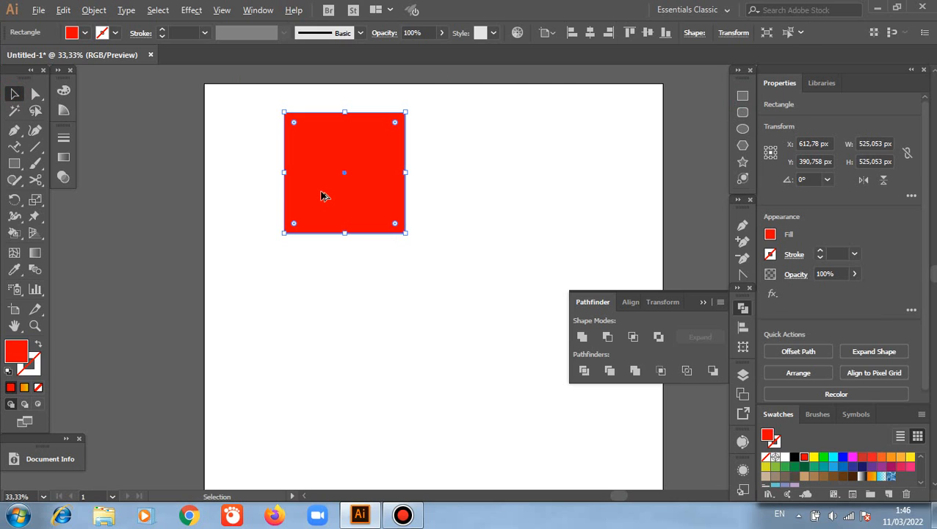
pyautogui.moveTo(322, 196); pyautogui.dragTo(407, 196)
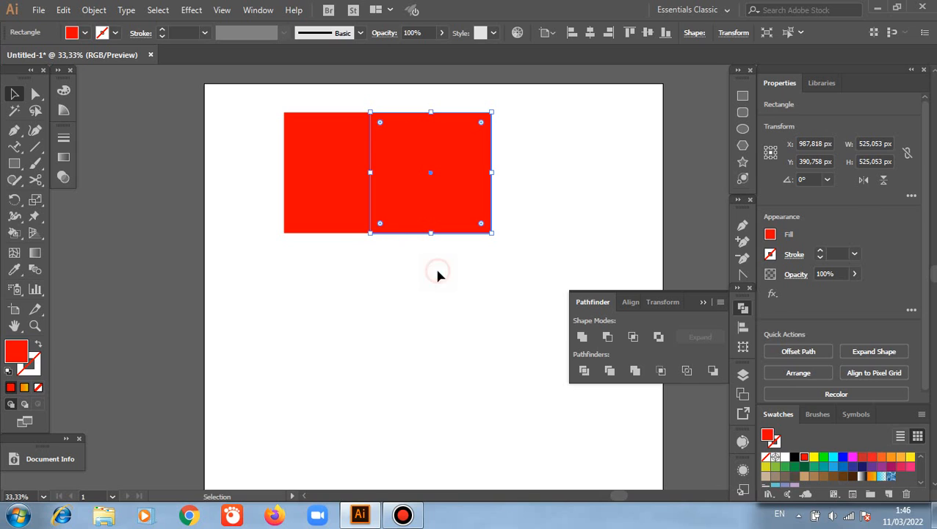
pyautogui.click(437, 276)
pyautogui.moveTo(256, 105); pyautogui.dragTo(475, 245)
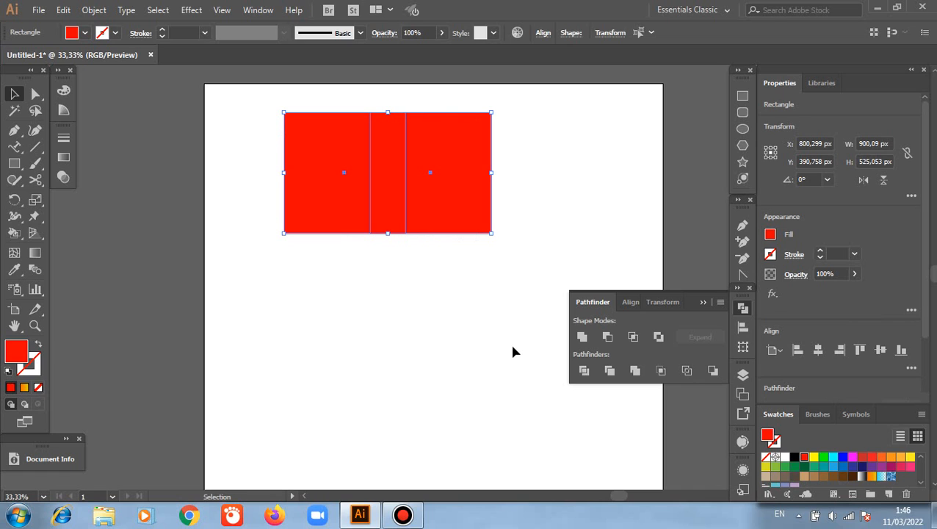
pyautogui.click(512, 346)
pyautogui.moveTo(462, 189); pyautogui.dragTo(466, 225)
pyautogui.moveTo(474, 344); pyautogui.dragTo(474, 344)
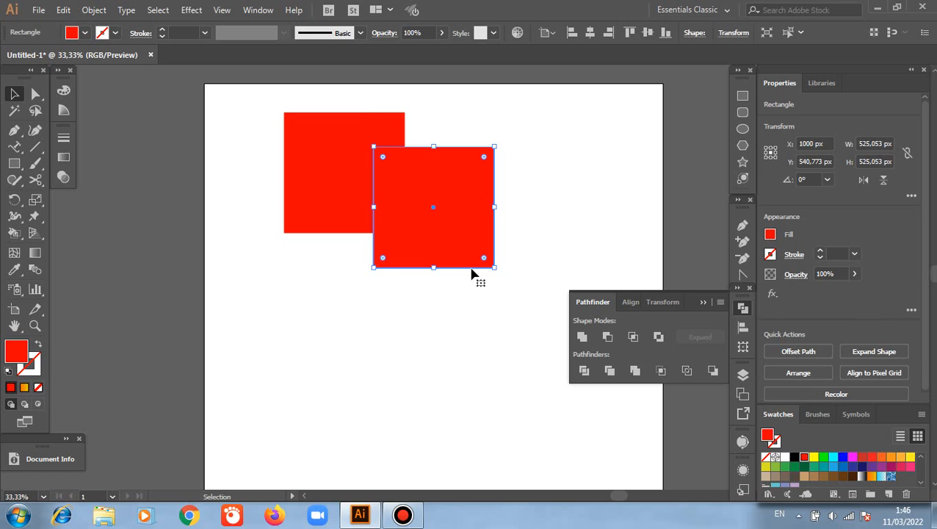
# - Reduce the two overlapping squares to their common area with Pathfinder's Intersect and deselect the result
pyautogui.moveTo(450, 283); pyautogui.dragTo(489, 295)
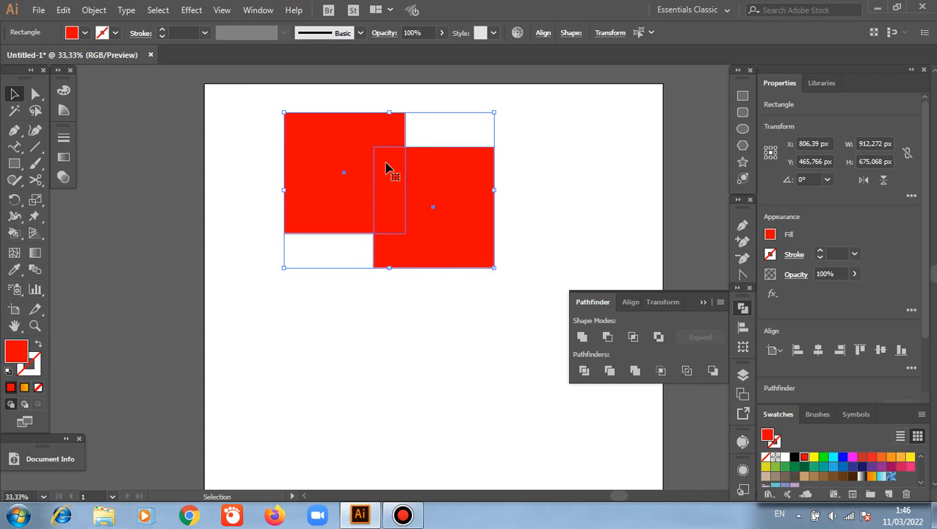
pyautogui.click(634, 337)
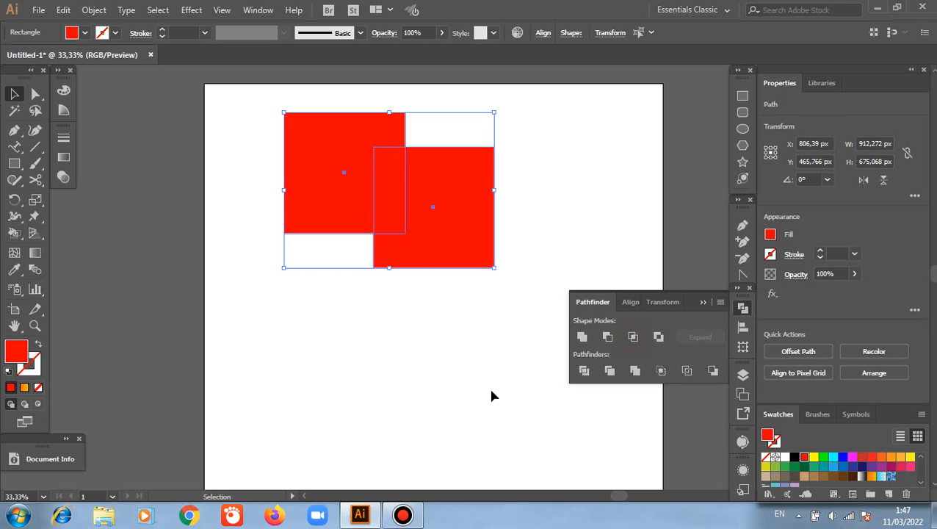
pyautogui.click(431, 341)
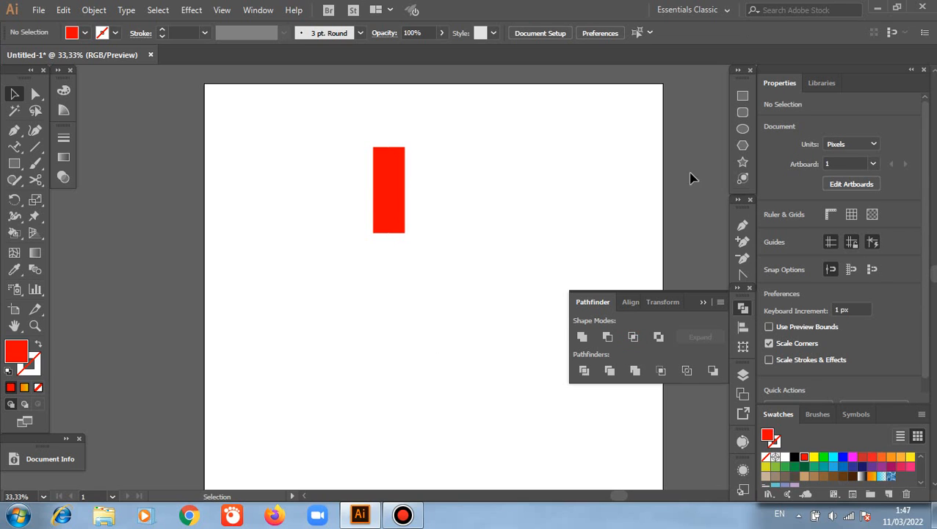
# - Draw a red circle about 558 px wide below the rectangle and place an overlapping copy about 309 px to its right
pyautogui.click(743, 128)
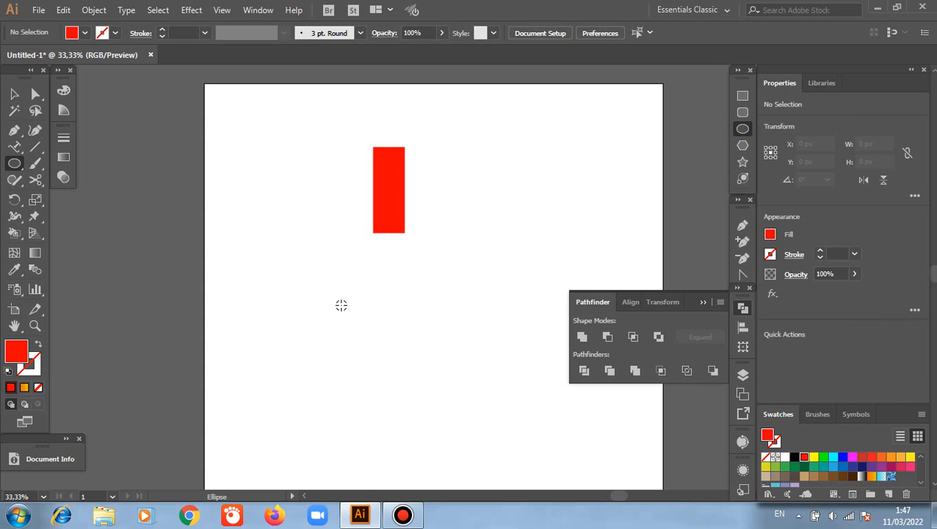
pyautogui.moveTo(341, 305); pyautogui.dragTo(405, 368)
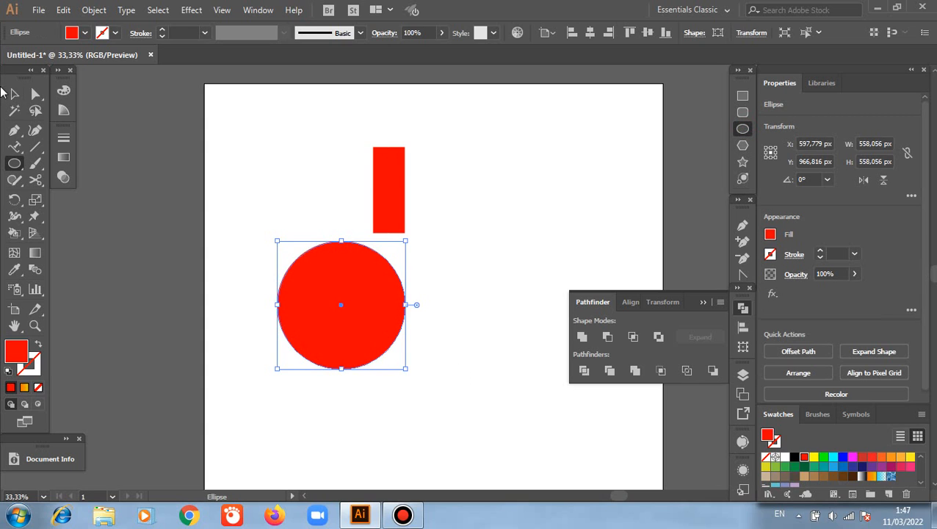
pyautogui.click(14, 93)
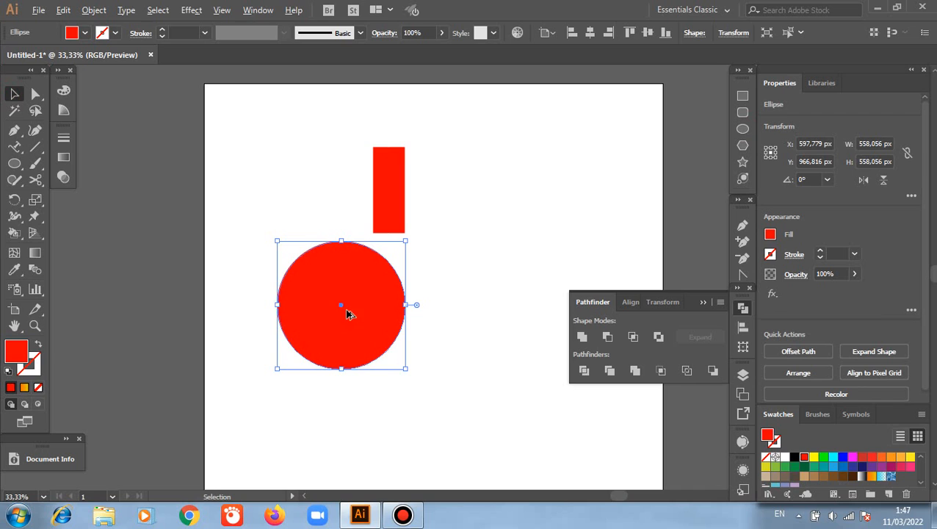
pyautogui.moveTo(349, 314); pyautogui.dragTo(440, 404)
# - Intersect the two red circles with Pathfinder and arrange the resulting lens and the red rectangle side by side near the artboard's top
pyautogui.moveTo(260, 253); pyautogui.dragTo(472, 373)
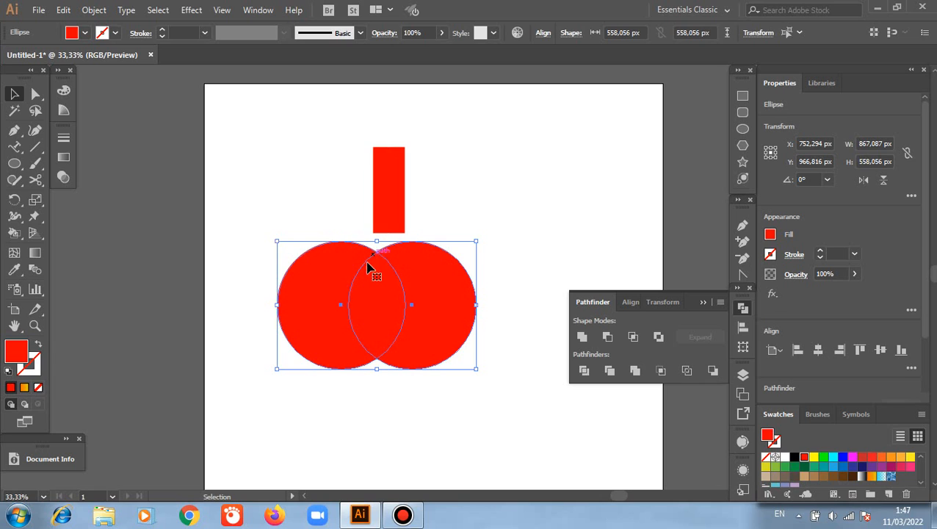
pyautogui.click(633, 336)
pyautogui.click(510, 398)
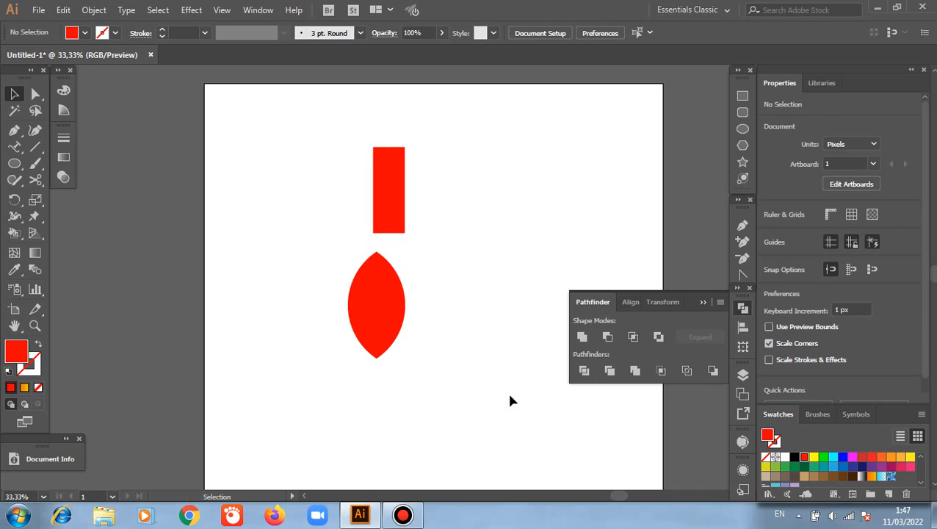
pyautogui.moveTo(378, 308); pyautogui.dragTo(331, 179)
pyautogui.moveTo(377, 202); pyautogui.dragTo(387, 165)
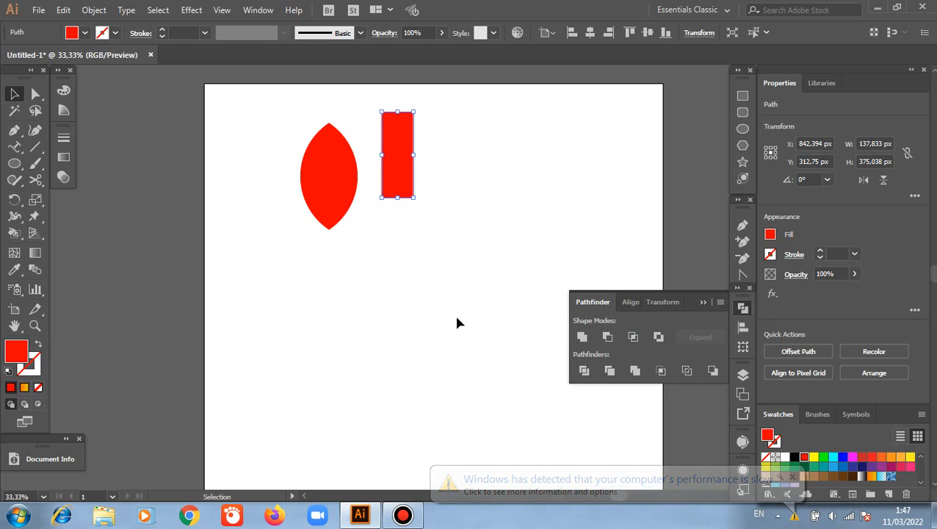
# - Draw a red circle about 486 px wide below the shapes, with an overlapping black copy about 300 px to its right
pyautogui.click(742, 129)
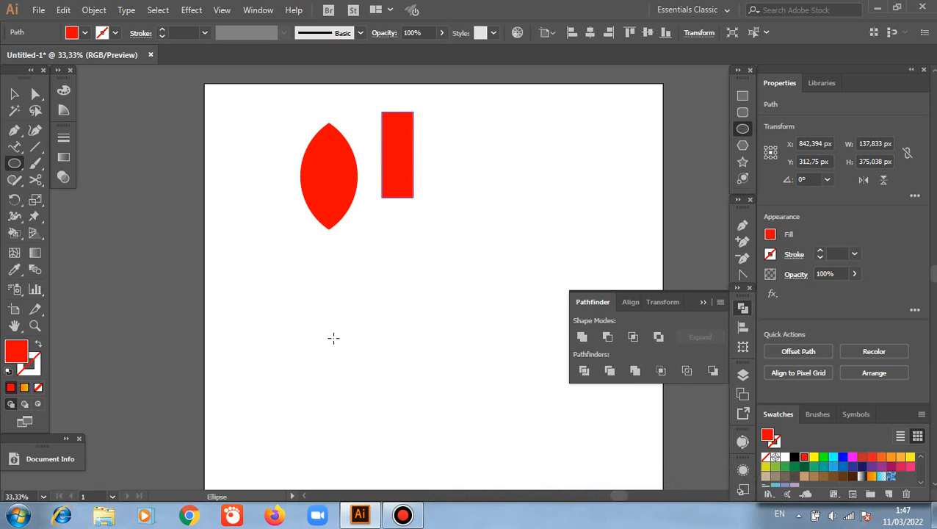
pyautogui.moveTo(331, 313); pyautogui.dragTo(207, 270)
pyautogui.click(14, 93)
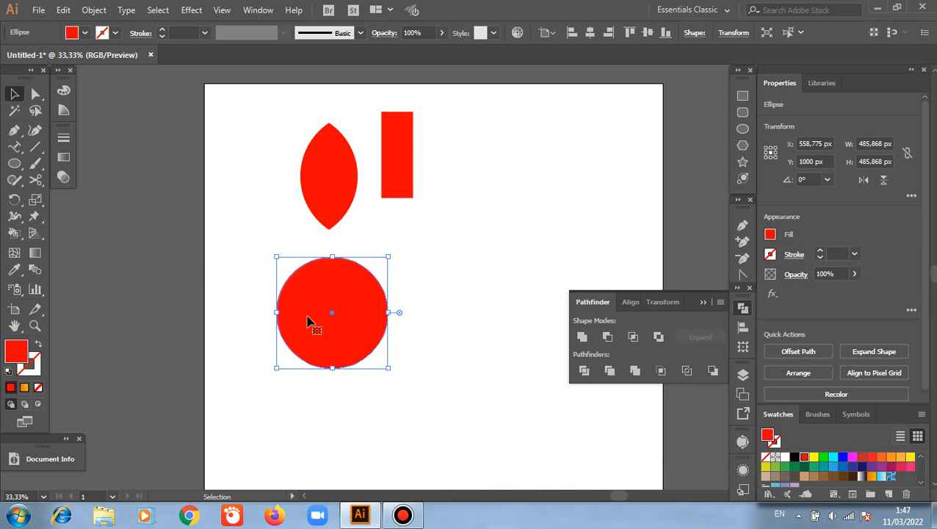
pyautogui.moveTo(308, 320); pyautogui.dragTo(400, 355)
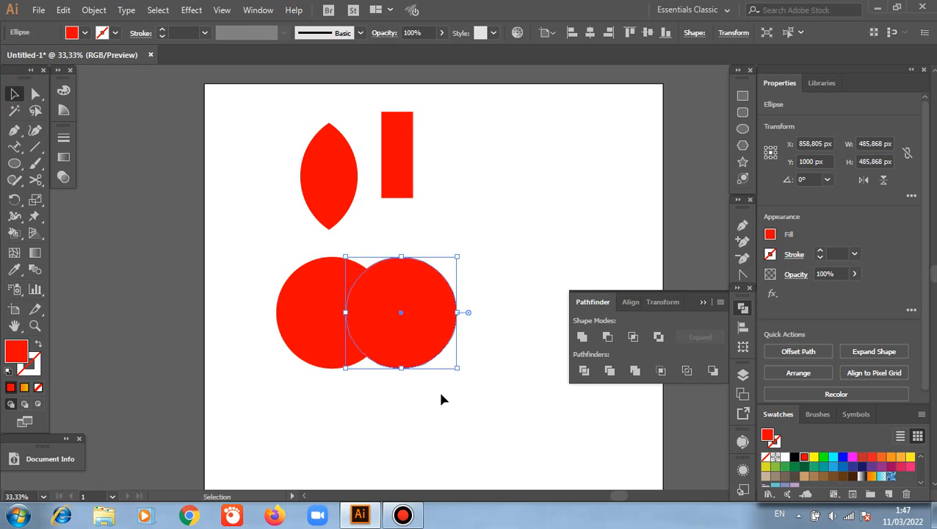
pyautogui.click(794, 457)
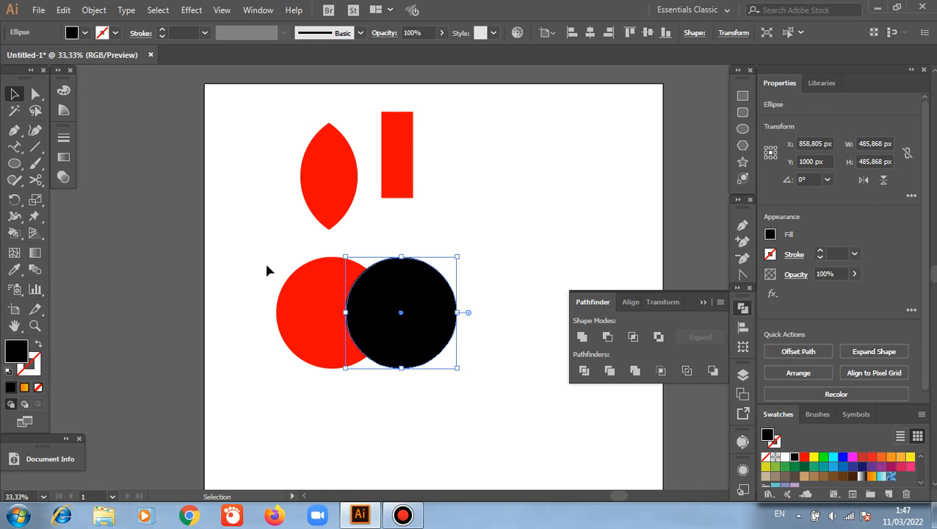
# - Intersect the red and black circles with Pathfinder and move the resulting black lens to the left of the red one
pyautogui.moveTo(257, 261); pyautogui.dragTo(620, 448)
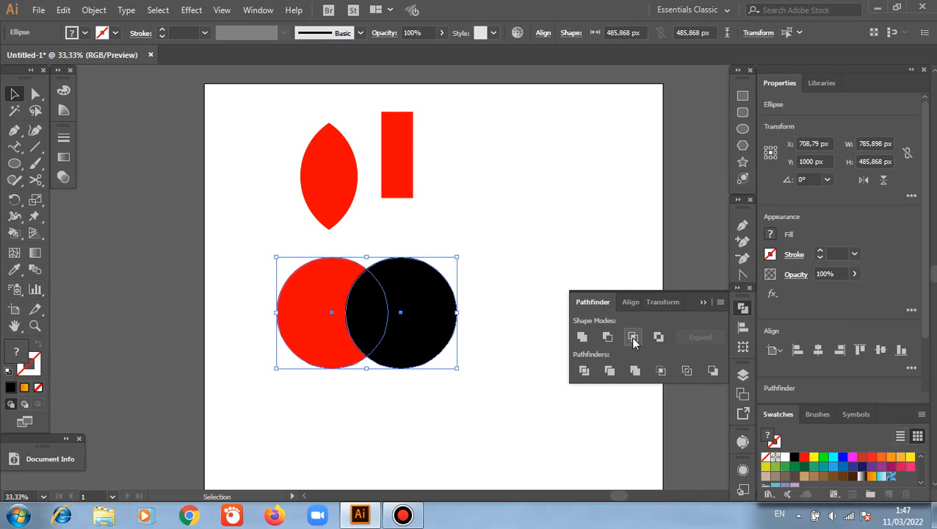
pyautogui.click(633, 337)
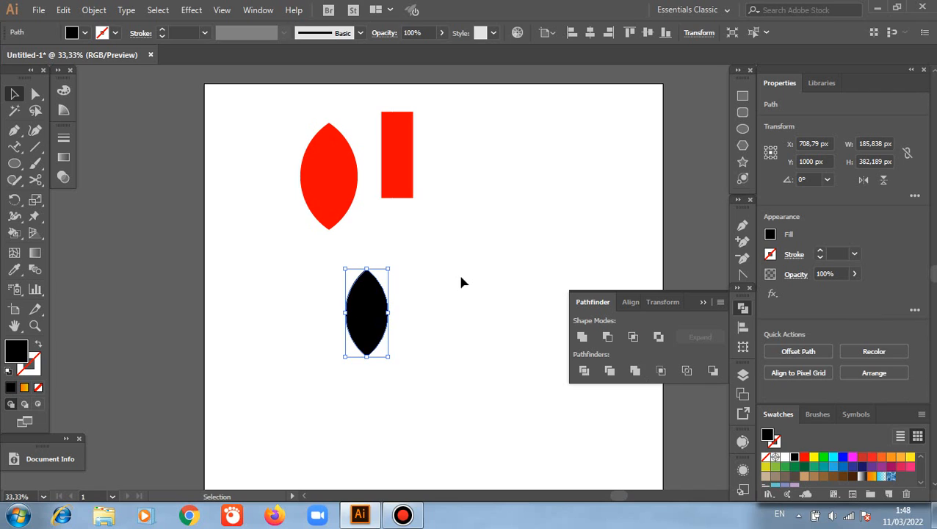
pyautogui.moveTo(372, 309); pyautogui.dragTo(323, 298)
pyautogui.click(323, 297)
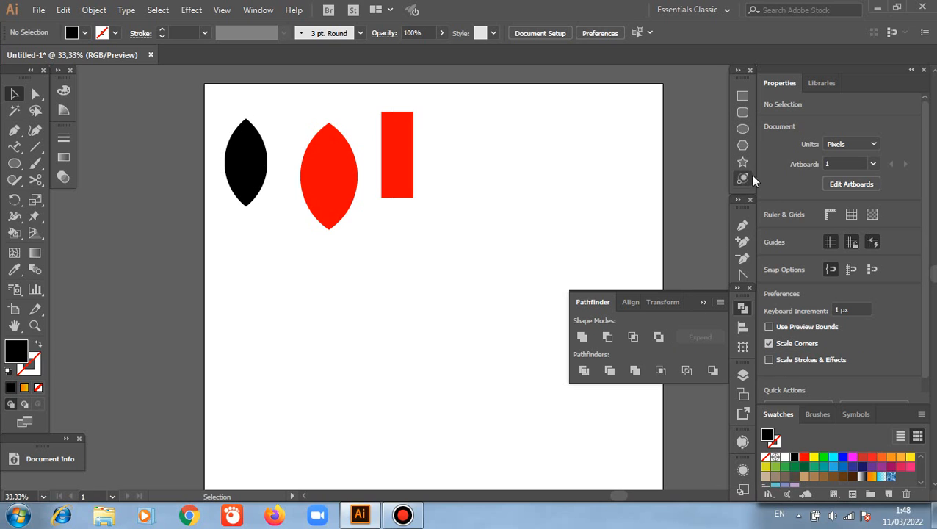
# - Draw a black circle about 624 px wide below the shapes and place an overlapping copy about 353 px to its right
pyautogui.click(742, 128)
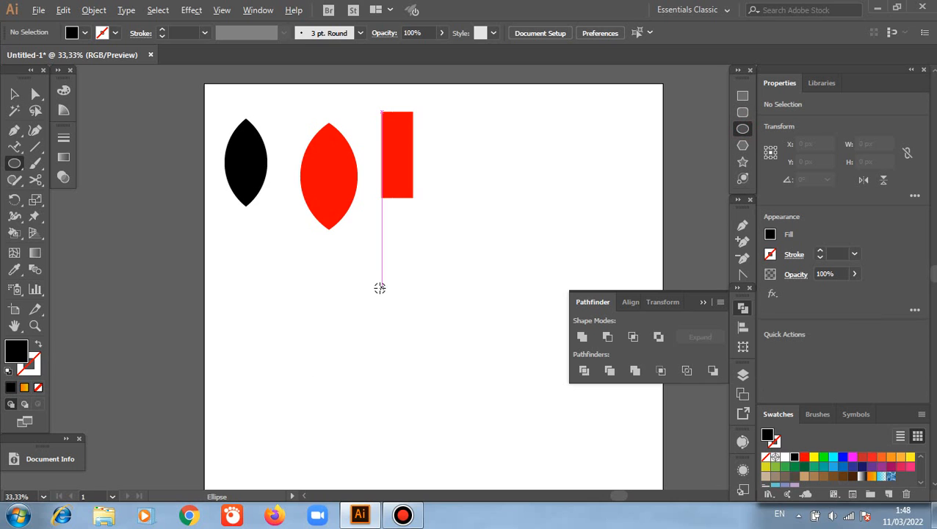
pyautogui.moveTo(372, 328); pyautogui.dragTo(444, 399)
pyautogui.click(14, 94)
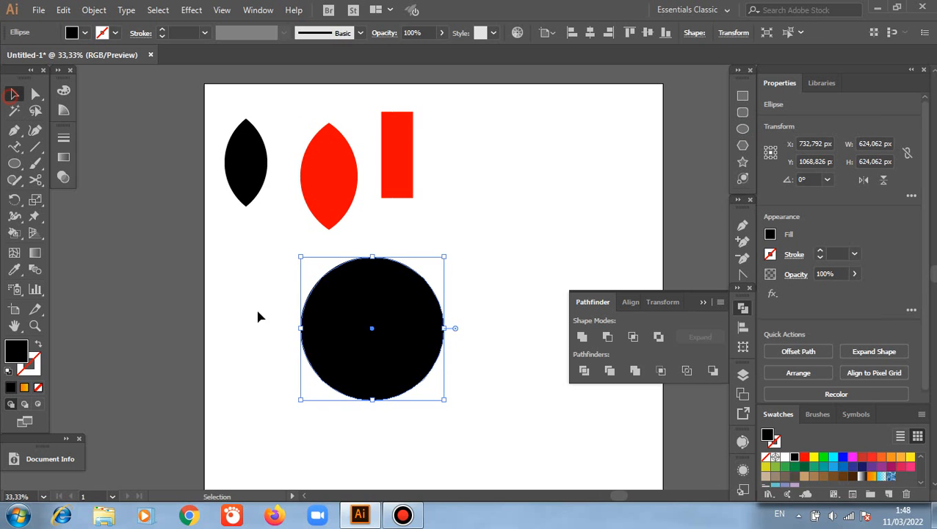
pyautogui.moveTo(362, 372); pyautogui.dragTo(495, 417)
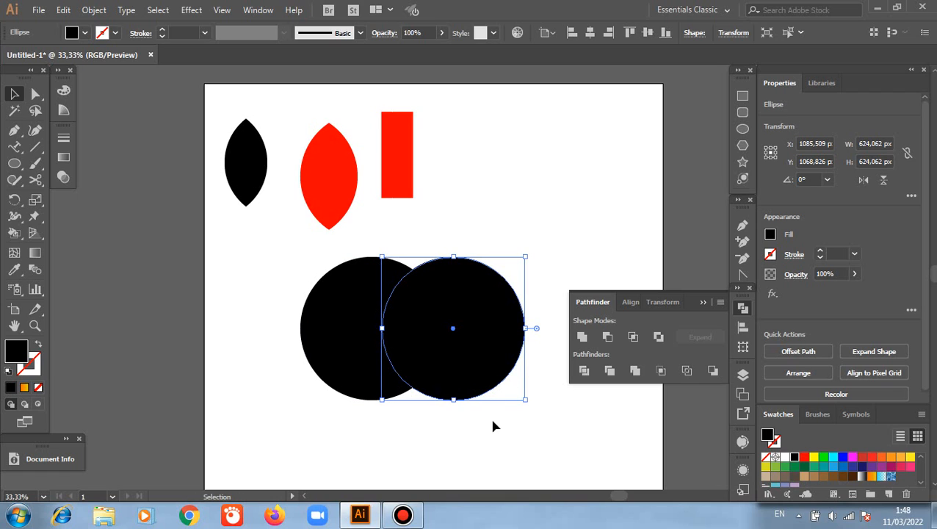
# - Cut out the overlap of the two black circles with Pathfinder's Exclude and move the result partly beyond the artboard's left edge
pyautogui.moveTo(239, 249); pyautogui.dragTo(468, 388)
pyautogui.moveTo(599, 460); pyautogui.dragTo(602, 452)
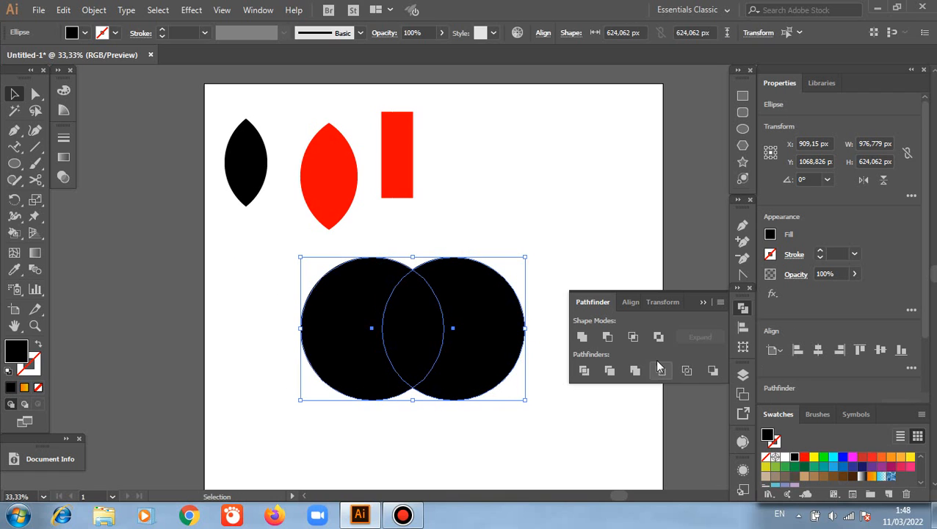
pyautogui.click(658, 336)
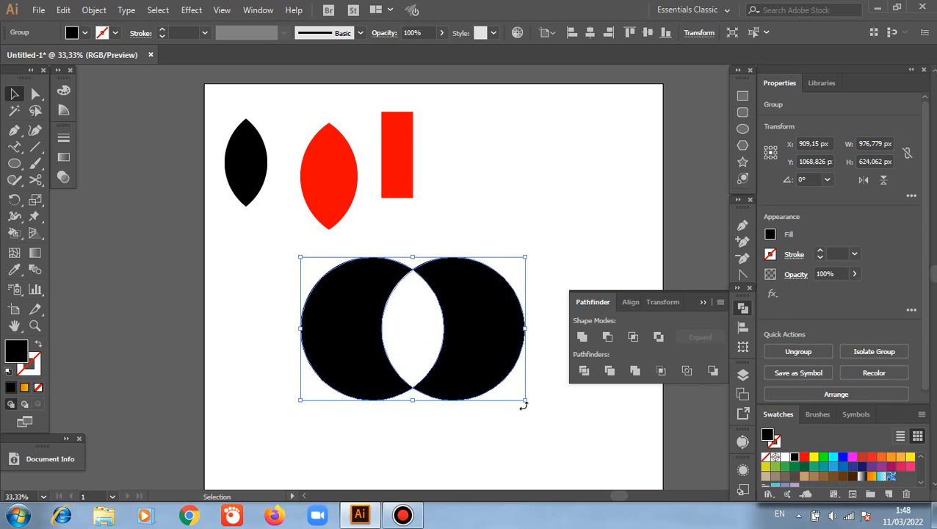
pyautogui.click(565, 432)
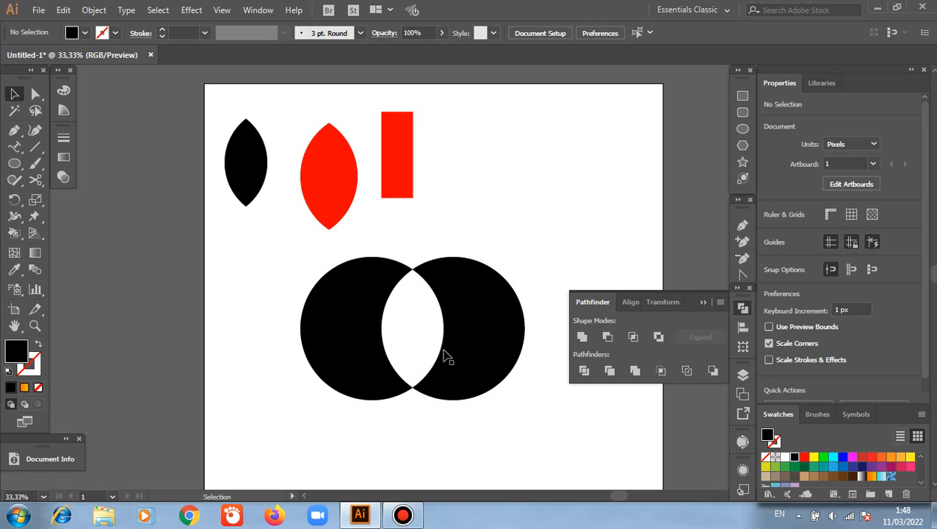
pyautogui.moveTo(391, 360); pyautogui.dragTo(258, 359)
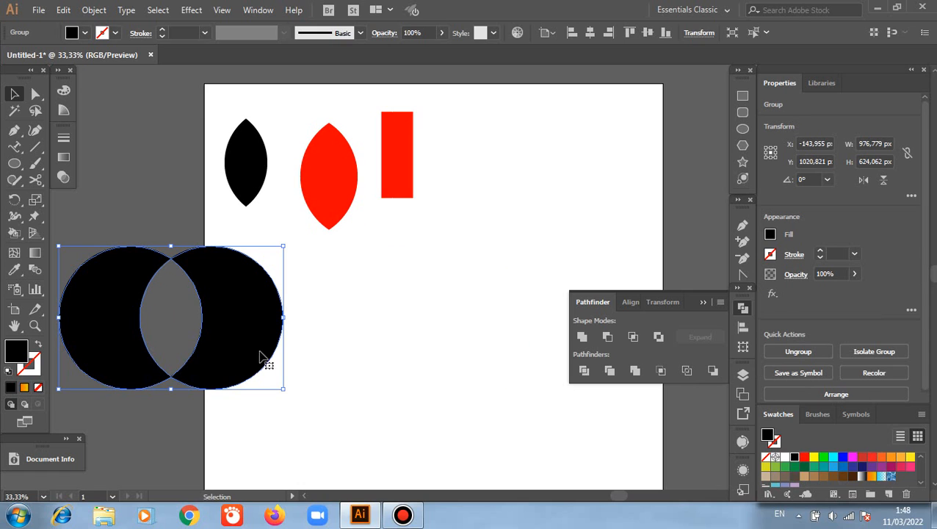
# - Draw a black square about 423 px wide right of the red rectangle and place an overlapping copy about 249 px to its left
pyautogui.click(743, 96)
pyautogui.moveTo(496, 169); pyautogui.dragTo(593, 266)
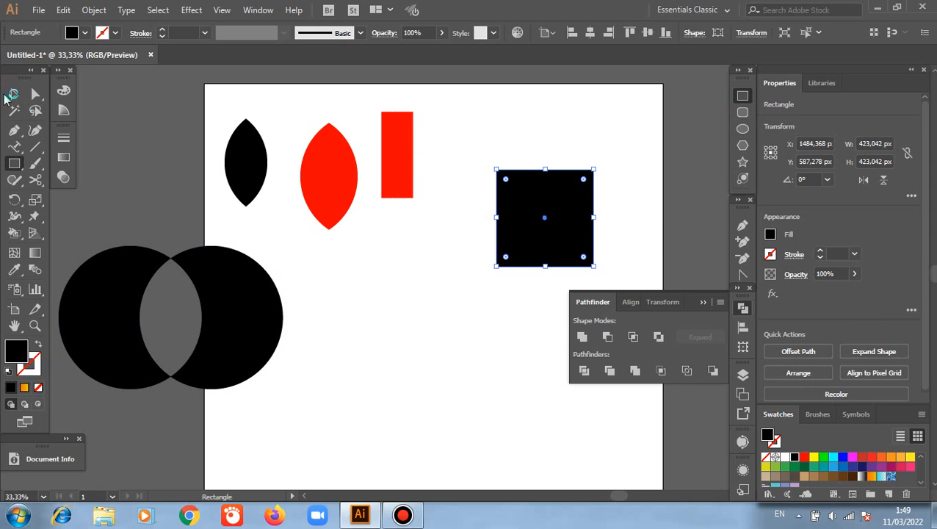
pyautogui.click(13, 95)
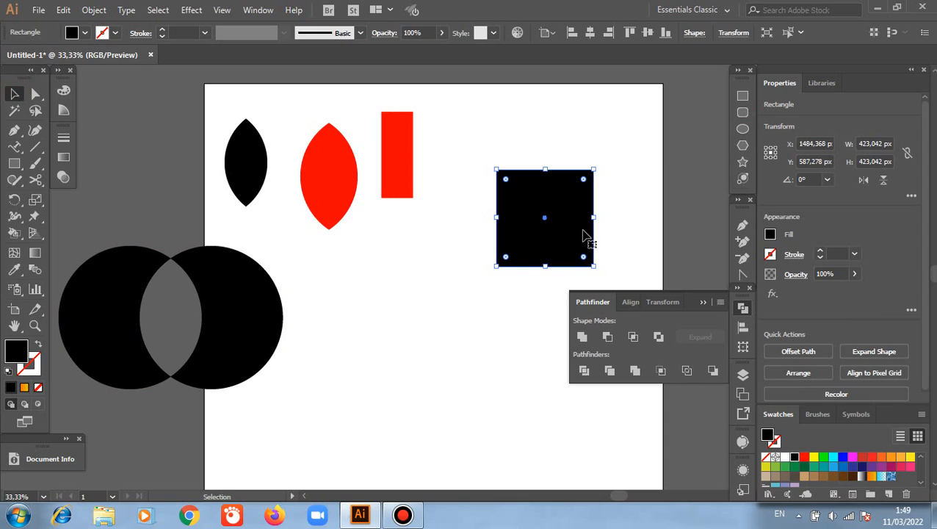
pyautogui.moveTo(566, 229); pyautogui.dragTo(519, 234)
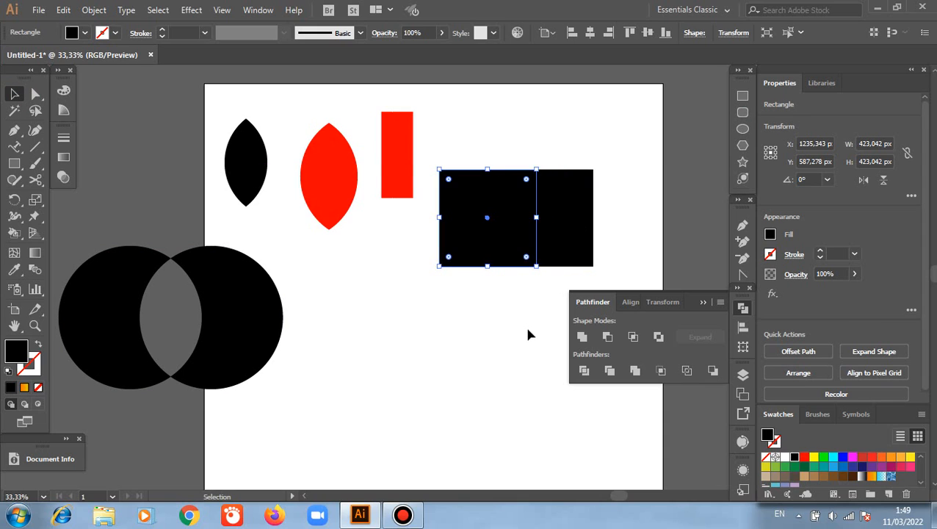
# - Cut out the overlap of the two black squares with Pathfinder's Exclude and deselect the result
pyautogui.moveTo(469, 140); pyautogui.dragTo(555, 279)
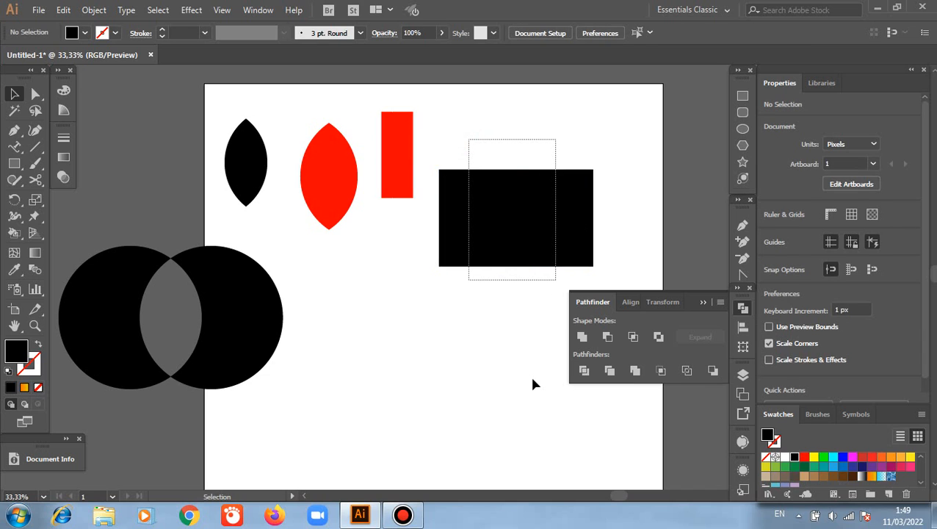
pyautogui.click(658, 336)
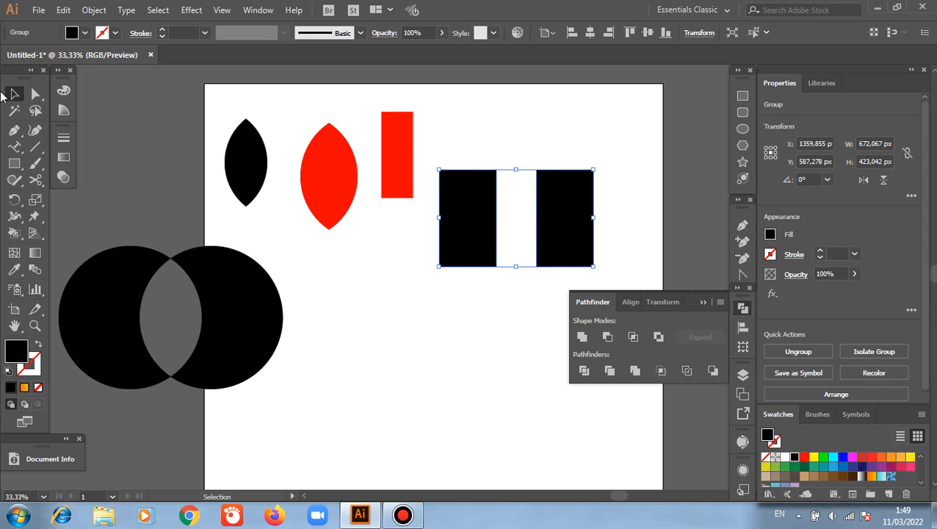
pyautogui.click(408, 340)
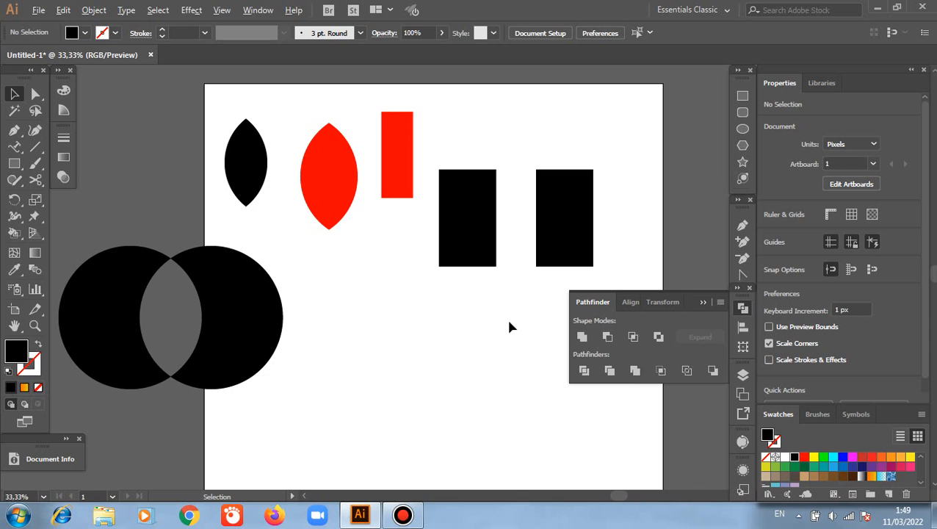
# - Delete all the shapes on and around the artboard
pyautogui.scroll(-1, 509, 327)
pyautogui.moveTo(168, 115); pyautogui.dragTo(548, 392)
pyautogui.press('Delete')
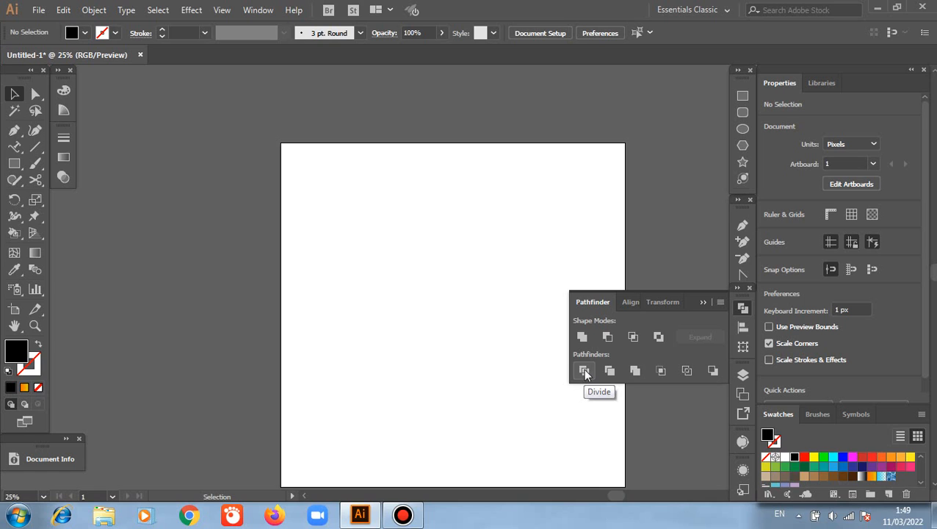
# - Draw a black circle, resize it to about 752 px, and place two overlapping copies, one below and one to its left
pyautogui.click(743, 129)
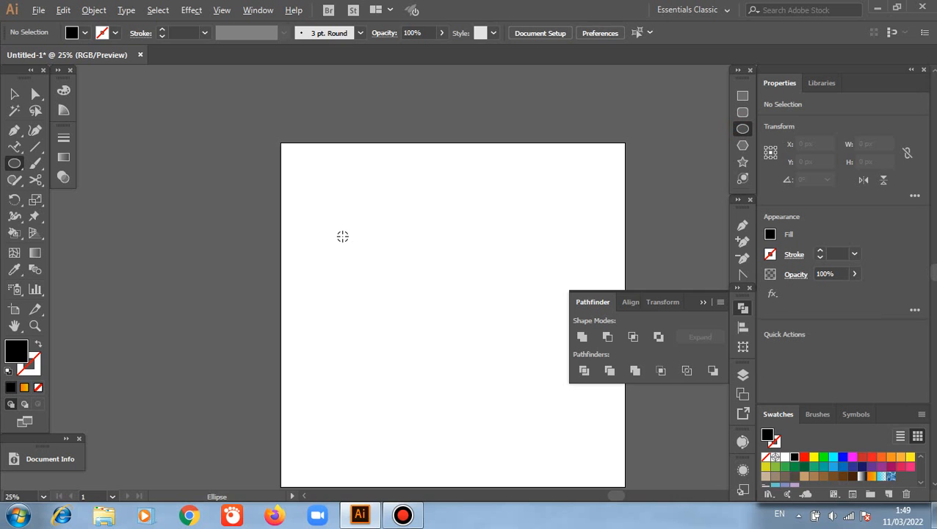
pyautogui.moveTo(342, 236); pyautogui.dragTo(441, 293)
pyautogui.click(14, 93)
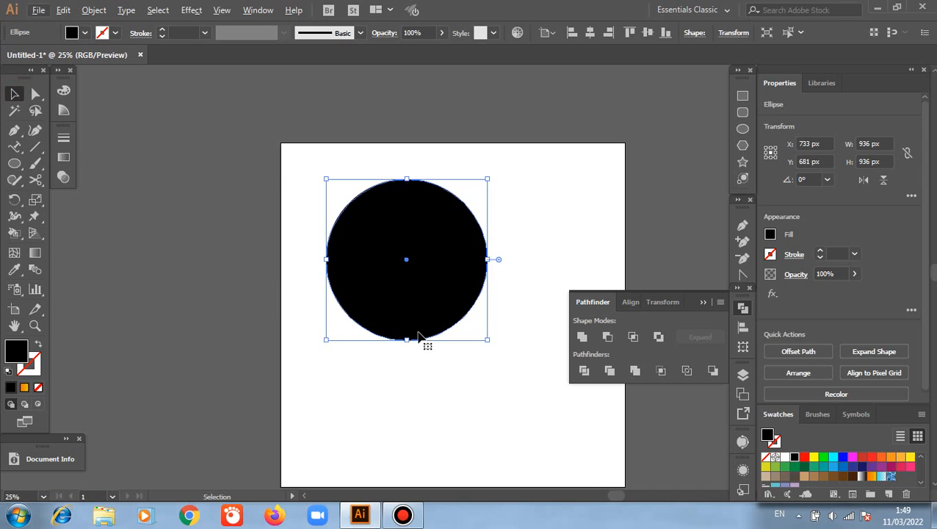
pyautogui.moveTo(410, 341); pyautogui.dragTo(360, 309)
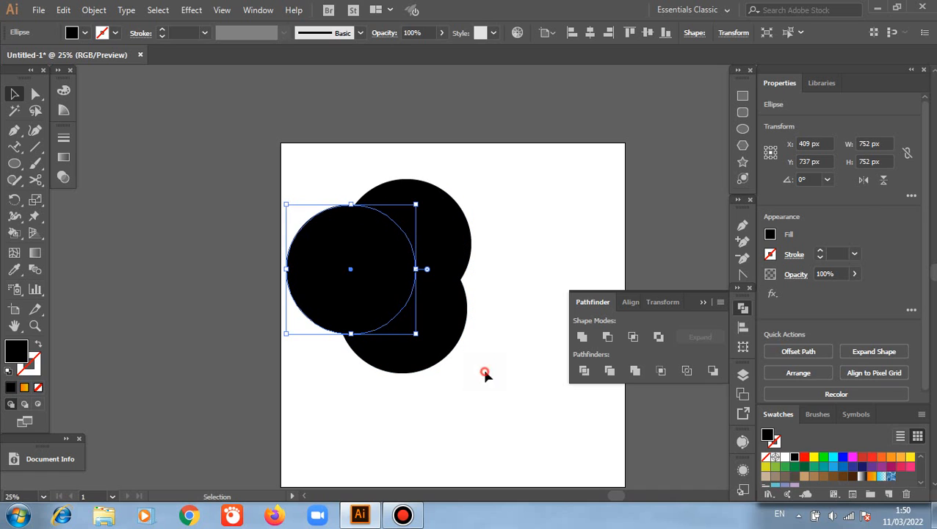
pyautogui.click(484, 373)
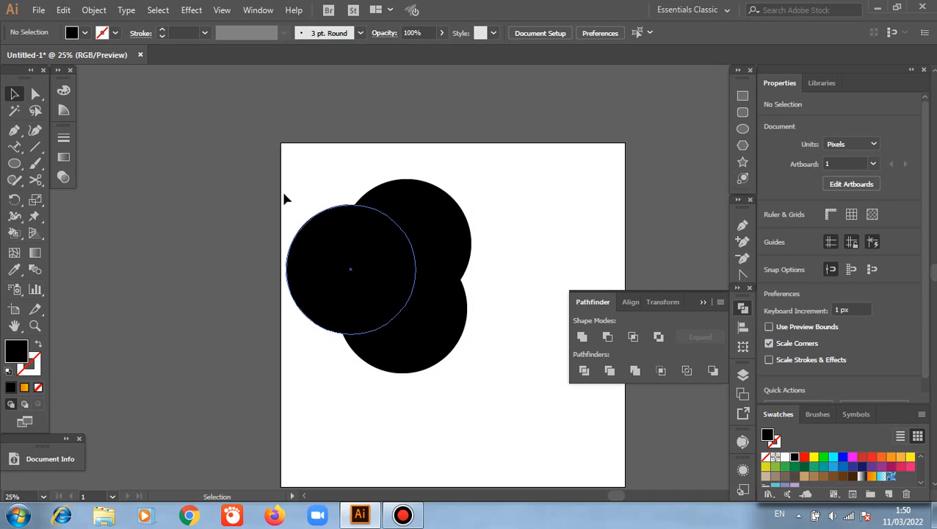
# - Divide the three overlapping circles with Pathfinder and ungroup the resulting pieces
pyautogui.moveTo(281, 189); pyautogui.dragTo(456, 381)
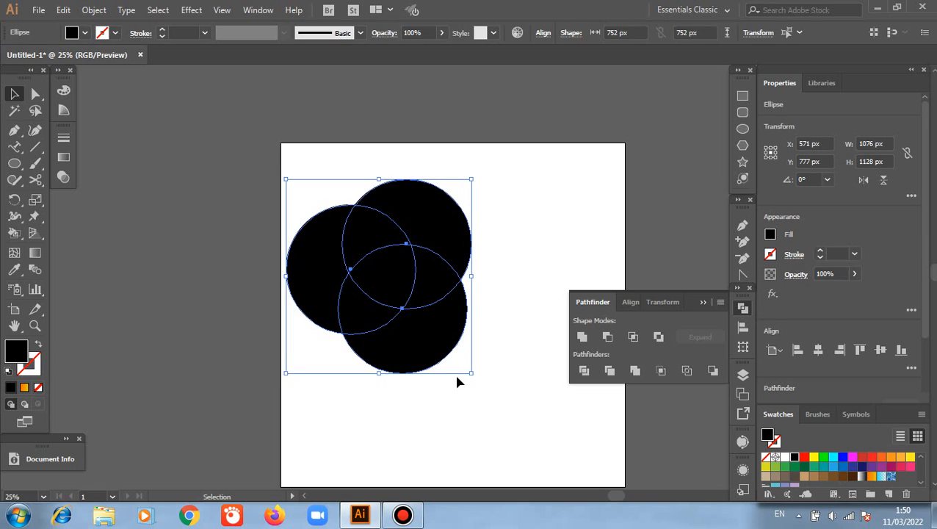
pyautogui.click(584, 371)
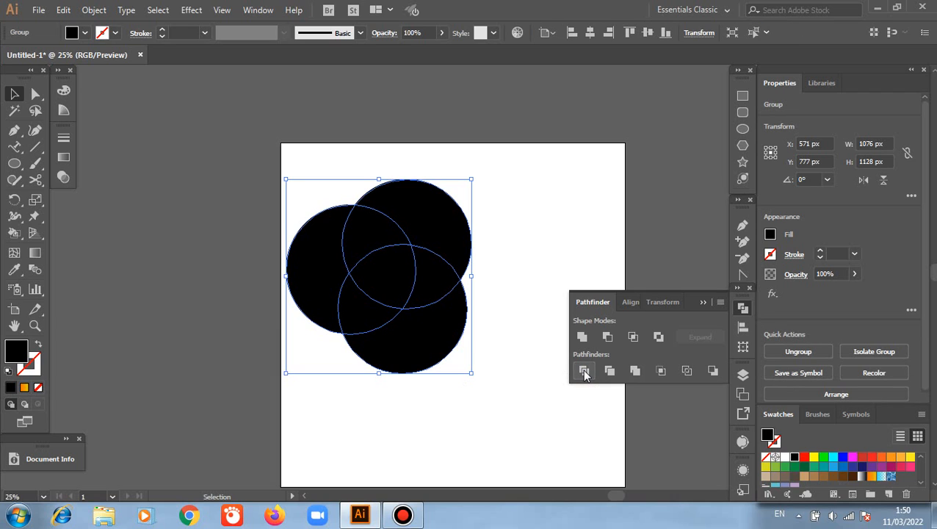
pyautogui.rightClick(280, 243)
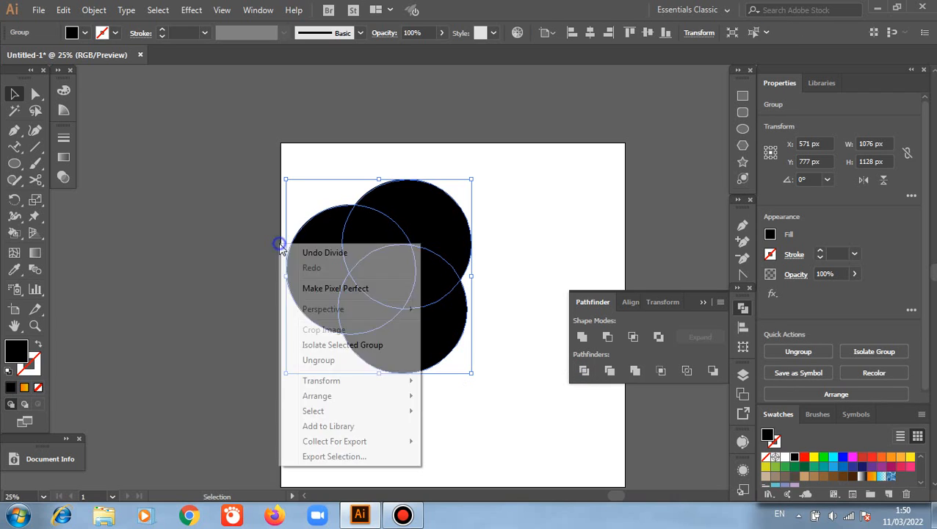
pyautogui.click(330, 361)
pyautogui.click(459, 415)
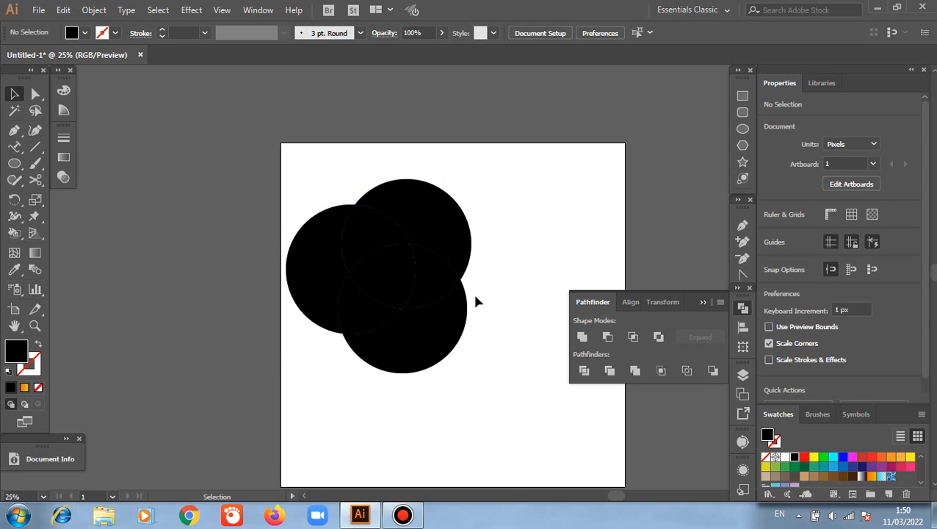
# - Pull the divided circle pieces apart, spreading the outer crescents and inner segments around the central piece
pyautogui.moveTo(435, 230); pyautogui.dragTo(516, 172)
pyautogui.moveTo(440, 276); pyautogui.dragTo(526, 276)
pyautogui.moveTo(350, 285); pyautogui.dragTo(257, 276)
pyautogui.moveTo(384, 274); pyautogui.dragTo(429, 359)
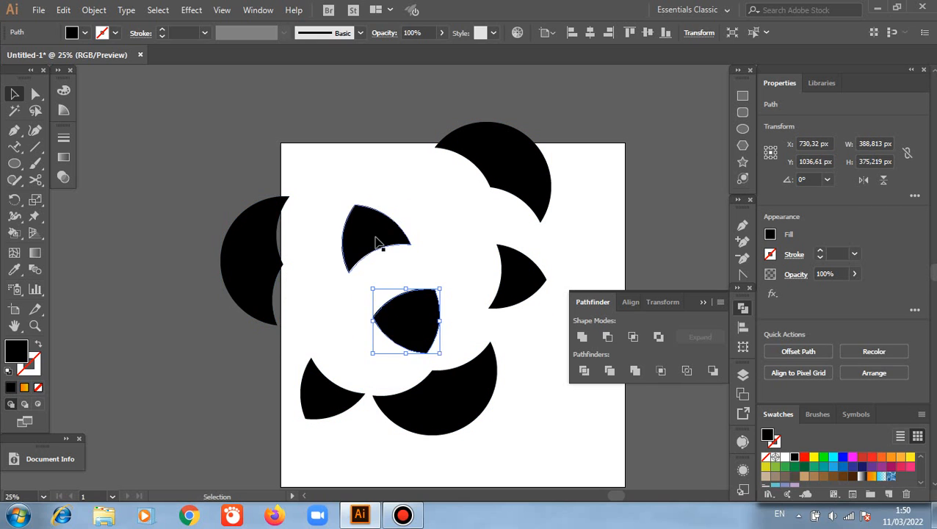
pyautogui.moveTo(376, 242); pyautogui.dragTo(383, 193)
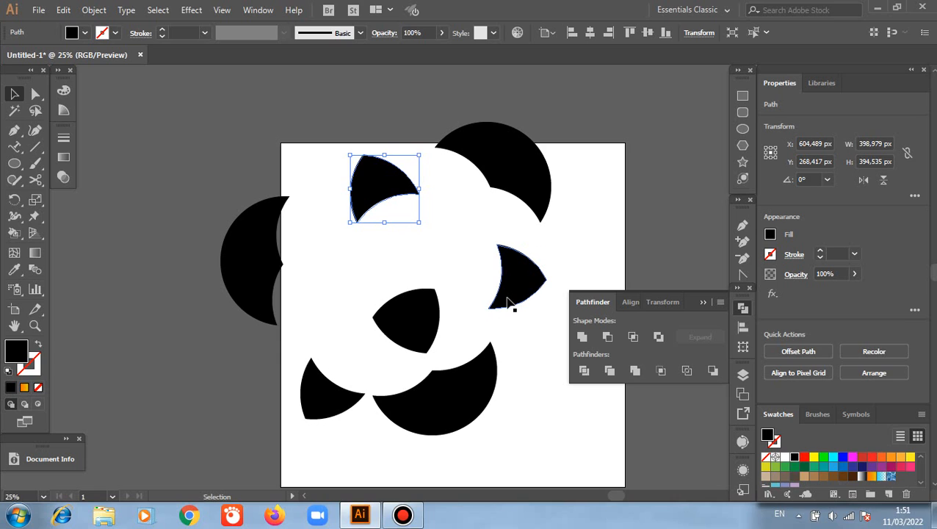
# - Delete all the divided circle pieces from the canvas
pyautogui.scroll(-1, 506, 301)
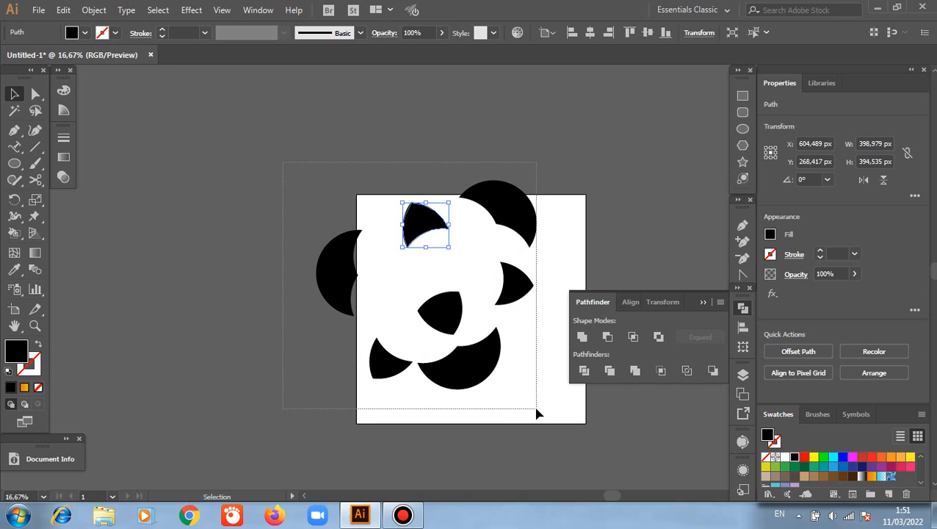
pyautogui.hotkey('ctrl', 'a')
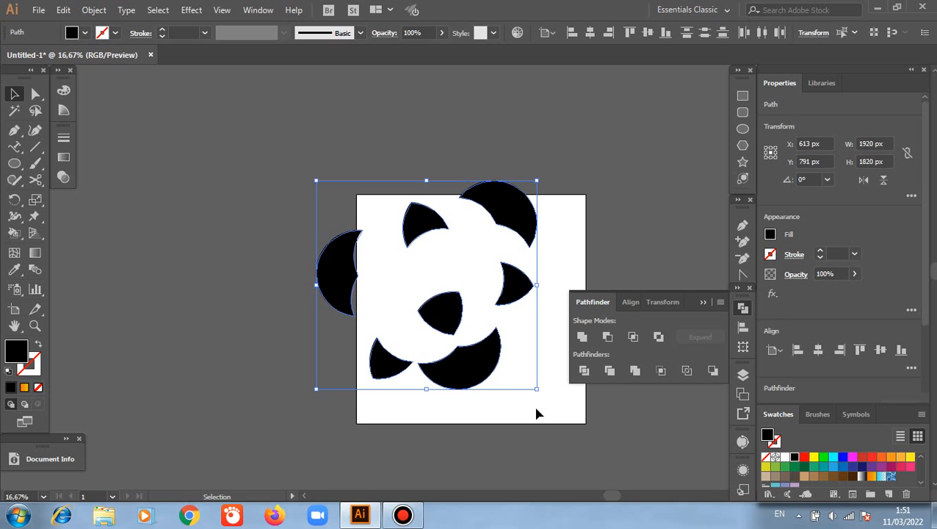
pyautogui.press('Delete')
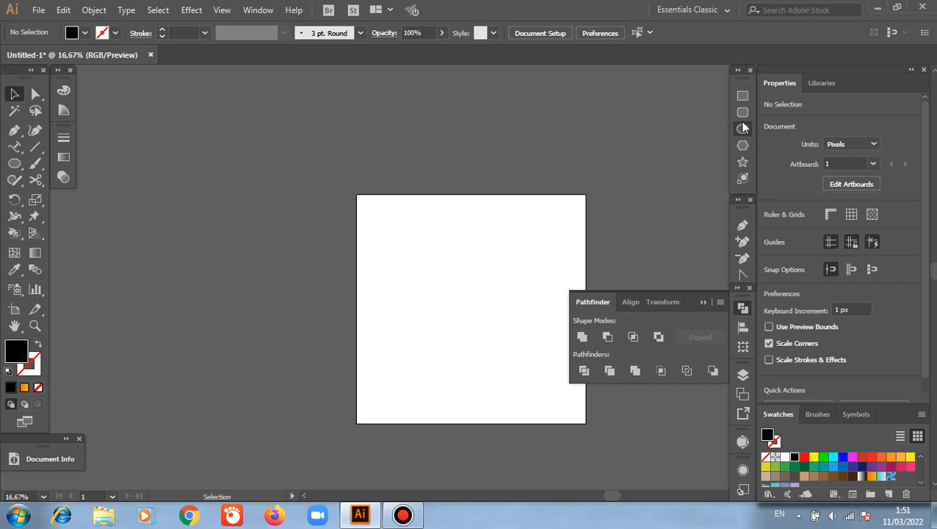
# - Draw a black square about 276 px wide and place an overlapping copy about 118 px to its right
pyautogui.click(743, 95)
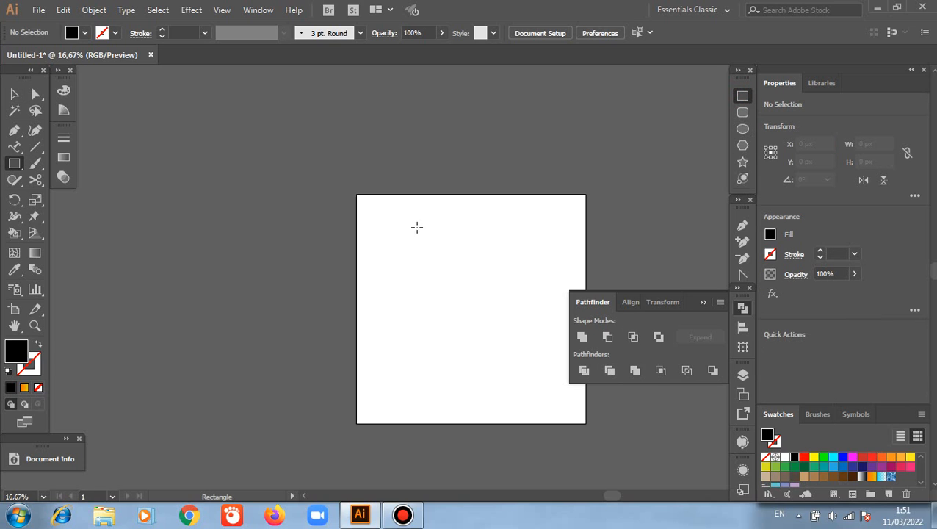
pyautogui.moveTo(402, 259); pyautogui.dragTo(438, 292)
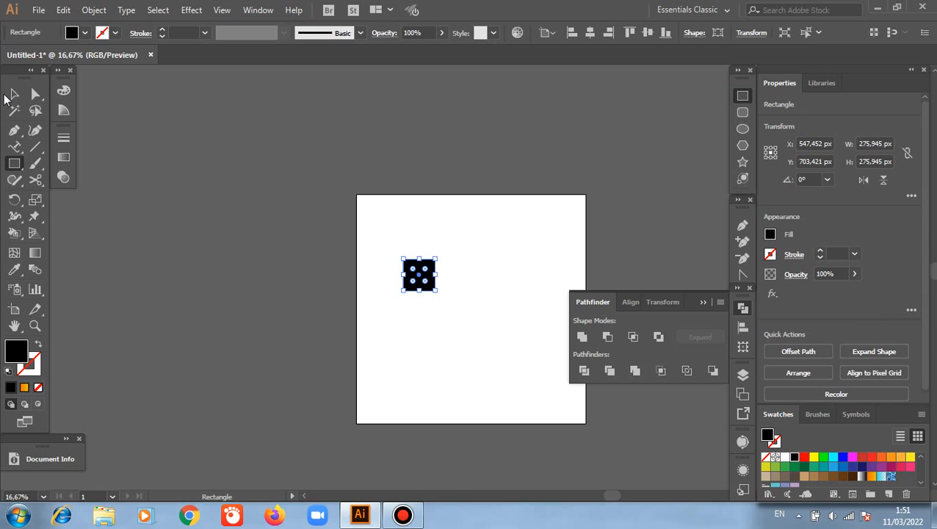
pyautogui.click(14, 94)
pyautogui.keyDown('alt'); pyautogui.scroll(1, 368, 257); pyautogui.keyUp('alt')
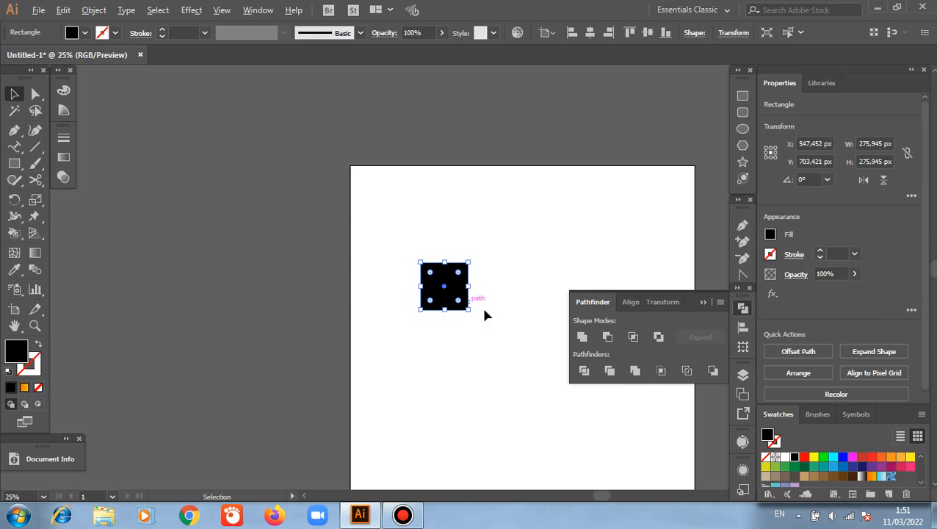
pyautogui.keyDown('alt'); pyautogui.scroll(2, 484, 308); pyautogui.keyUp('alt')
pyautogui.click(497, 294)
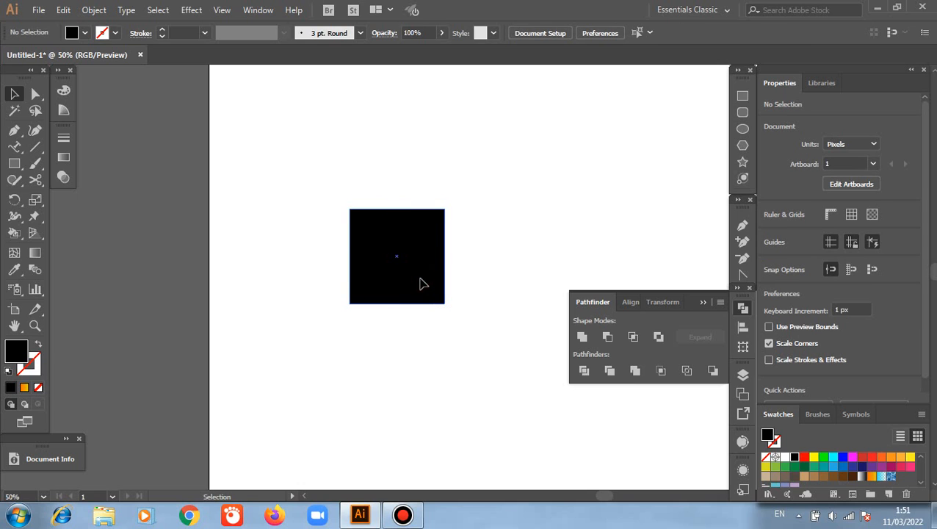
pyautogui.moveTo(423, 284); pyautogui.dragTo(479, 367)
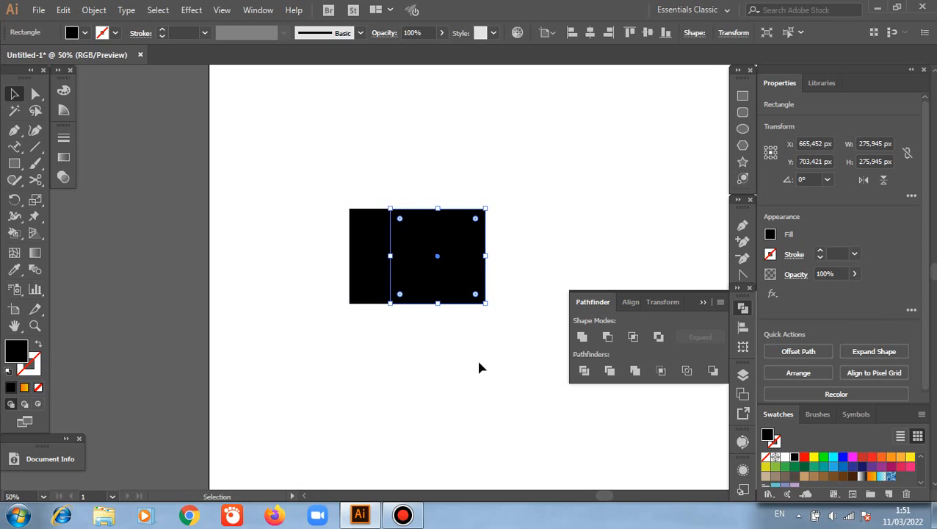
pyautogui.click(479, 367)
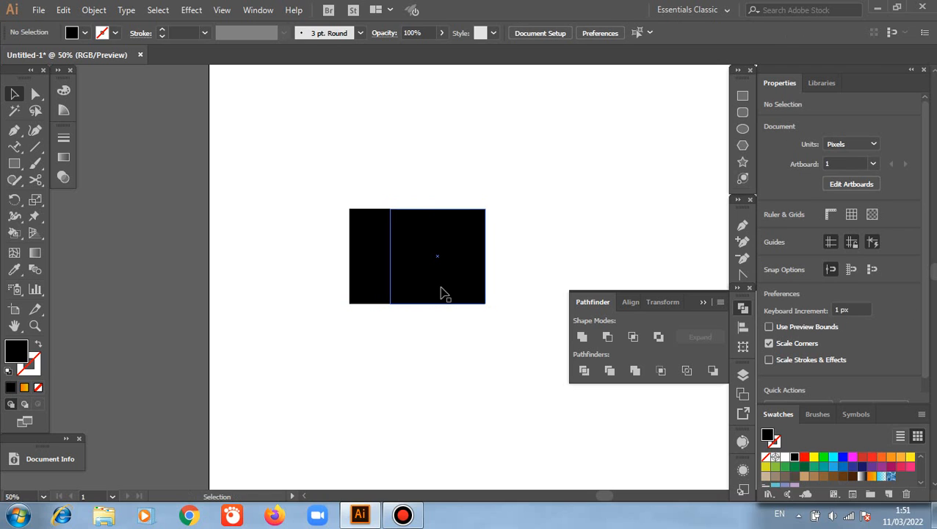
# - Enlarge the copied square to about 340 px and shift it to extend past the first square's upper and lower edges
pyautogui.moveTo(441, 296)
pyautogui.mouseDown()
pyautogui.moveTo(441, 308)
pyautogui.moveTo(436, 299)
pyautogui.mouseUp()
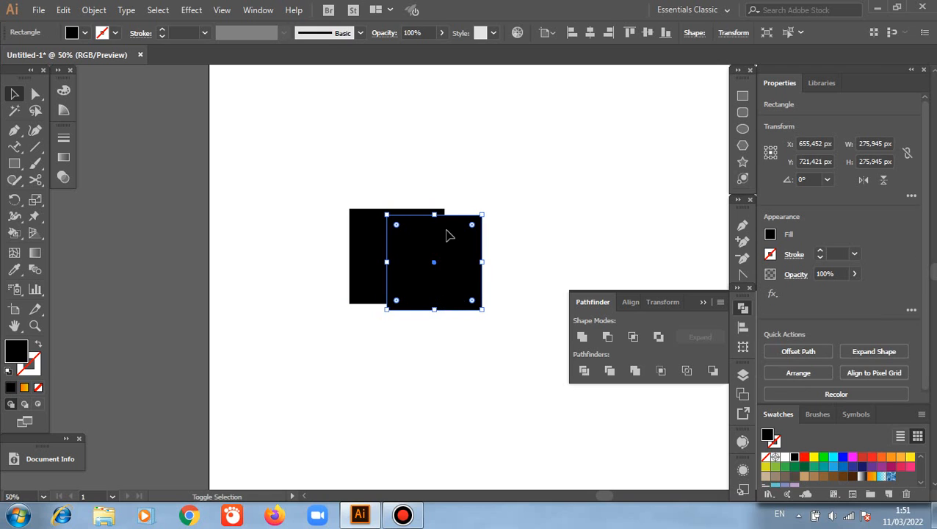
pyautogui.moveTo(436, 214); pyautogui.dragTo(435, 194)
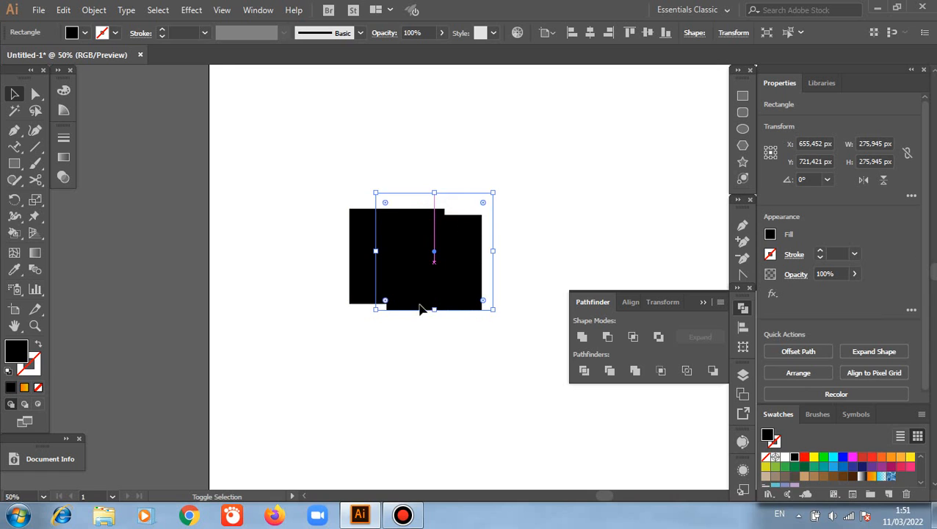
pyautogui.click(435, 373)
pyautogui.moveTo(420, 279); pyautogui.dragTo(423, 304)
pyautogui.click(444, 375)
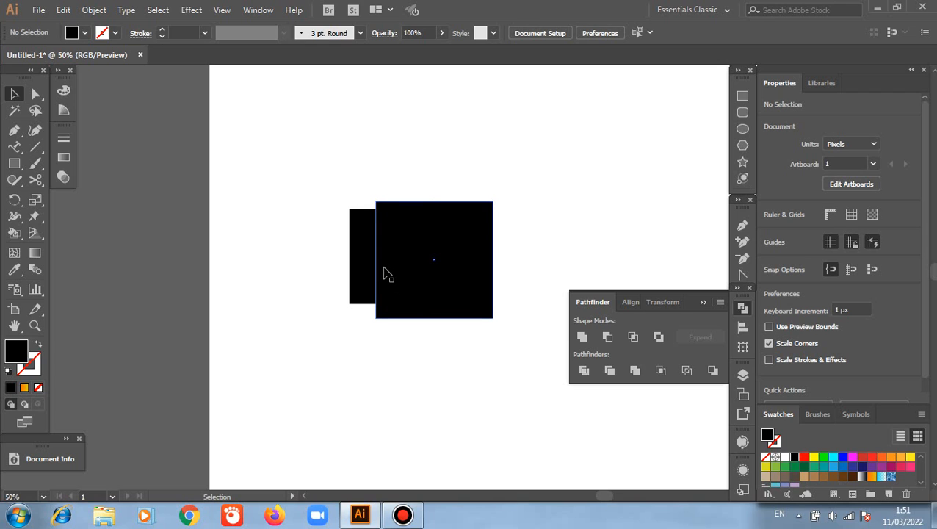
# - Trim the two overlapping squares with Pathfinder and ungroup the result
pyautogui.moveTo(302, 185); pyautogui.dragTo(471, 373)
pyautogui.moveTo(598, 424); pyautogui.dragTo(598, 424)
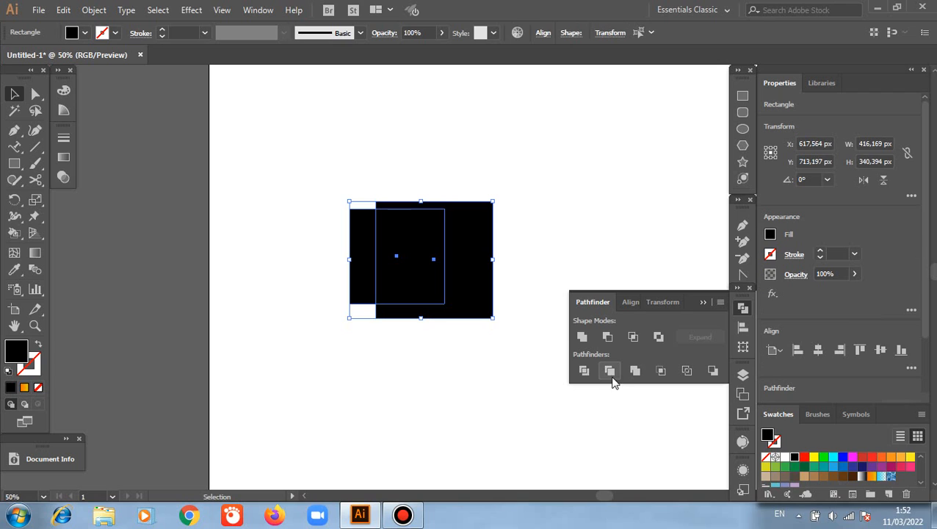
pyautogui.click(608, 371)
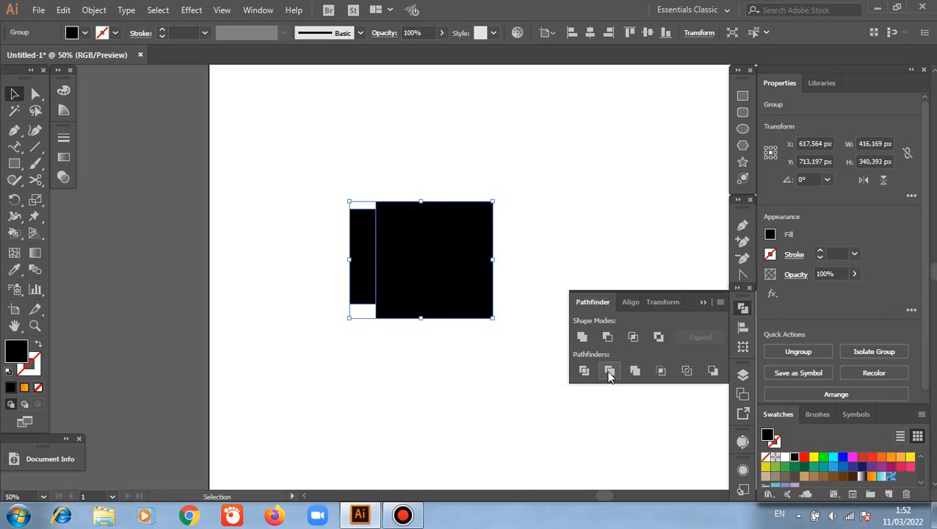
pyautogui.click(438, 247)
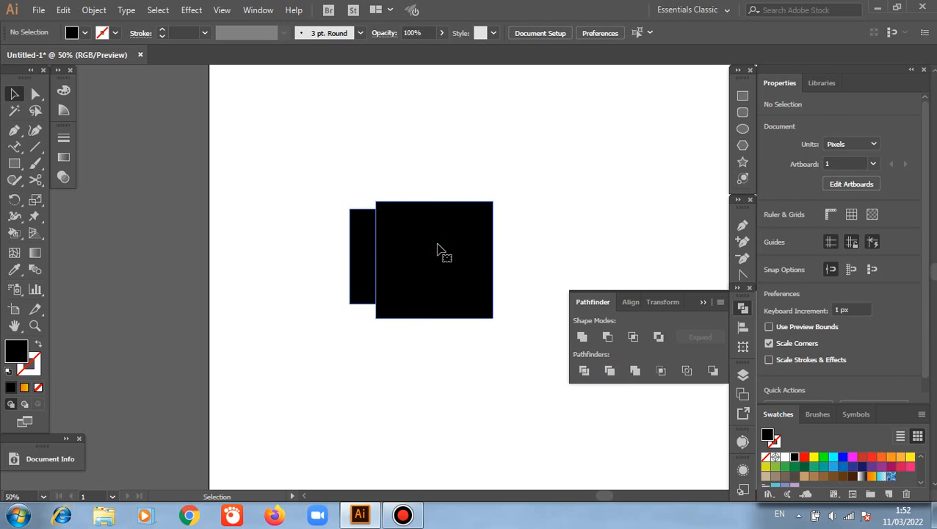
pyautogui.rightClick(438, 245)
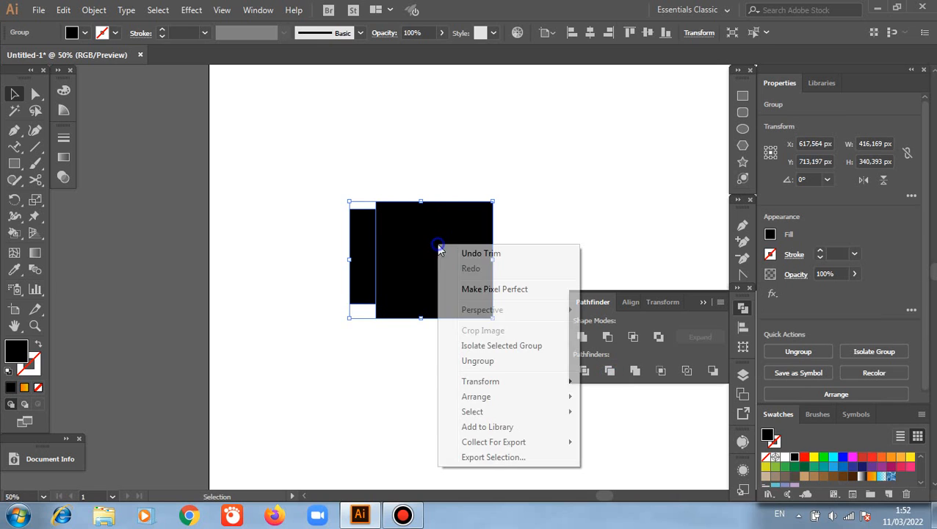
pyautogui.click(478, 361)
# - Move the large square away from the narrow strip and undo the move
pyautogui.moveTo(444, 286); pyautogui.dragTo(483, 245)
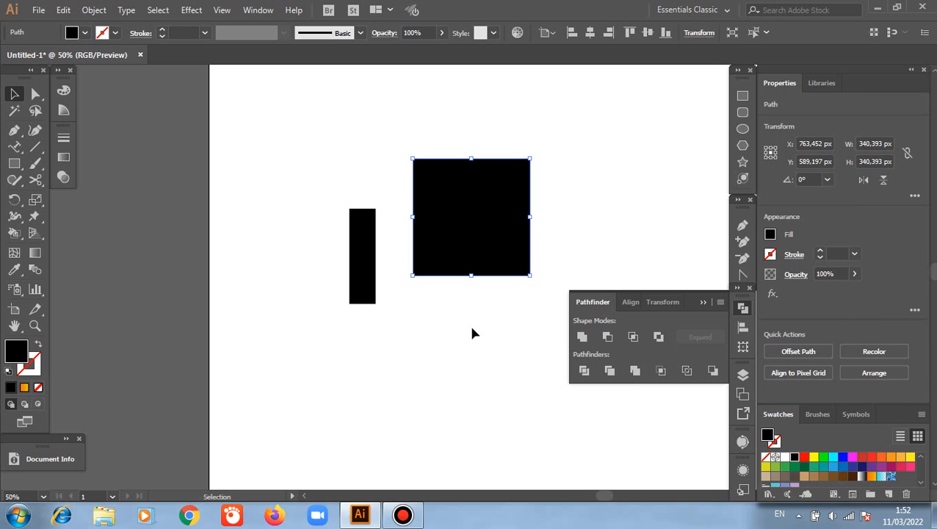
pyautogui.hotkey('ctrl', 'z')
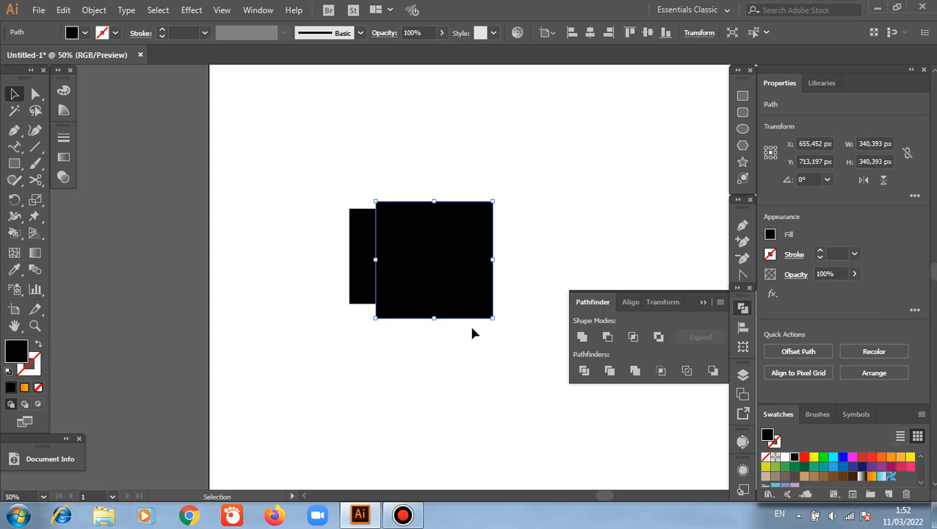
pyautogui.click(474, 366)
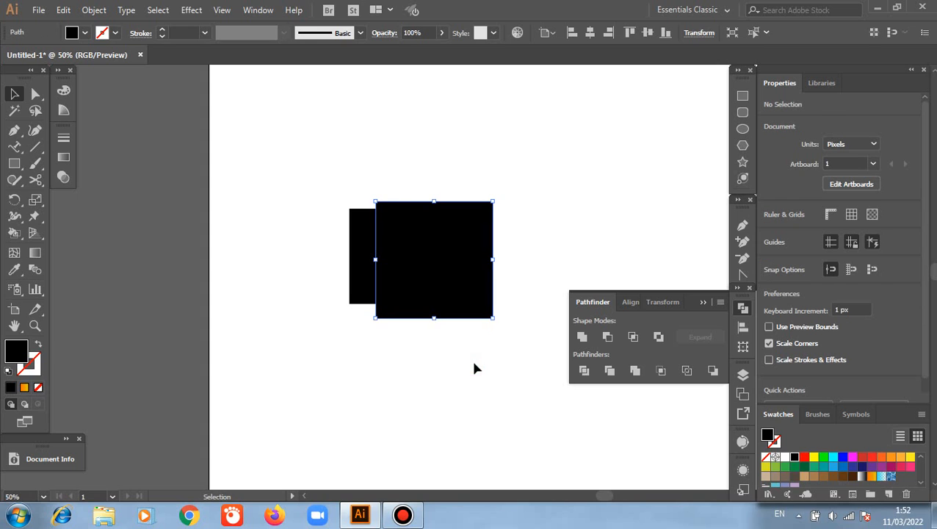
# - Shrink the large square to 230 px and move it over the narrow strip
pyautogui.click(441, 305)
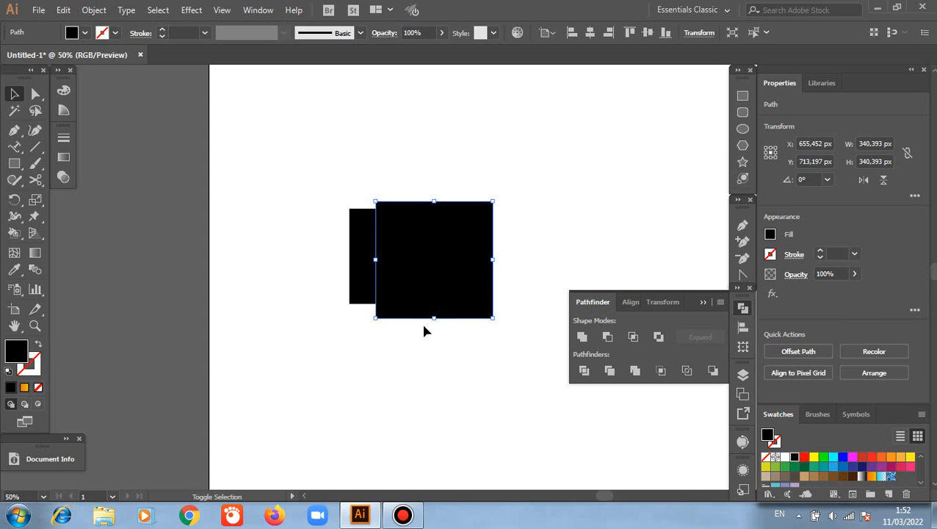
pyautogui.moveTo(434, 316); pyautogui.dragTo(396, 279)
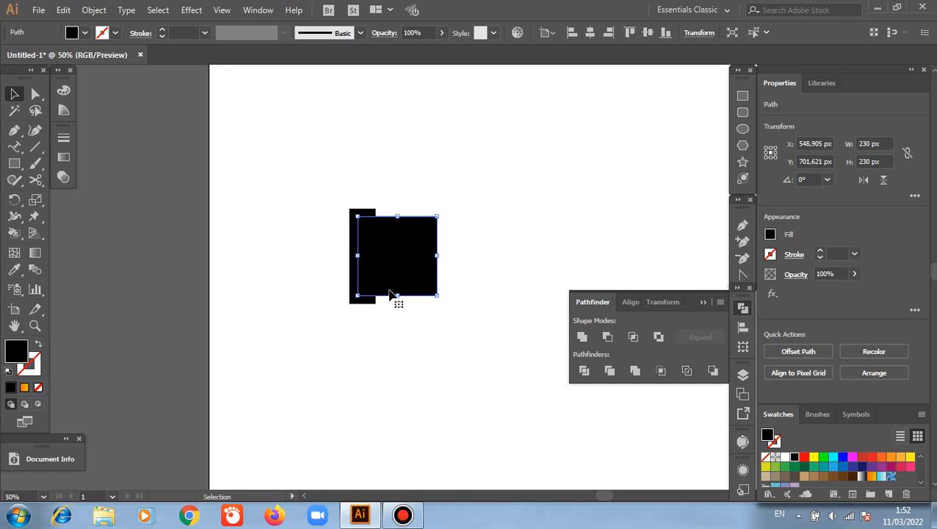
# - Trim the 230 px square and the narrow strip beneath it with Pathfinder
pyautogui.click(292, 227)
pyautogui.moveTo(306, 186); pyautogui.dragTo(499, 390)
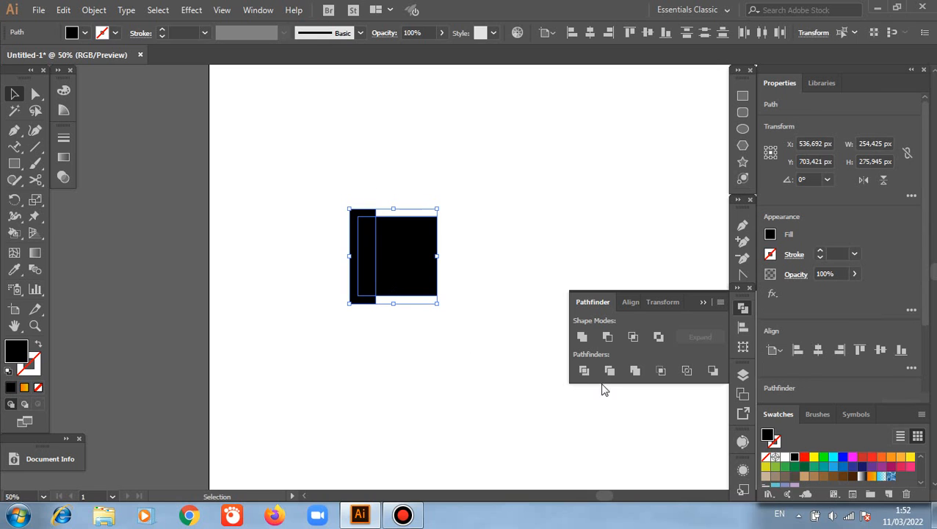
pyautogui.click(609, 371)
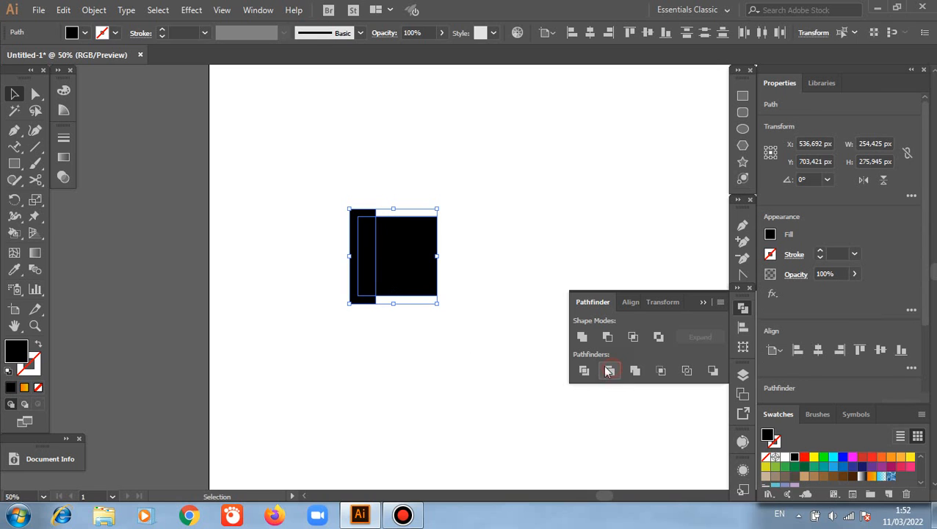
pyautogui.click(374, 335)
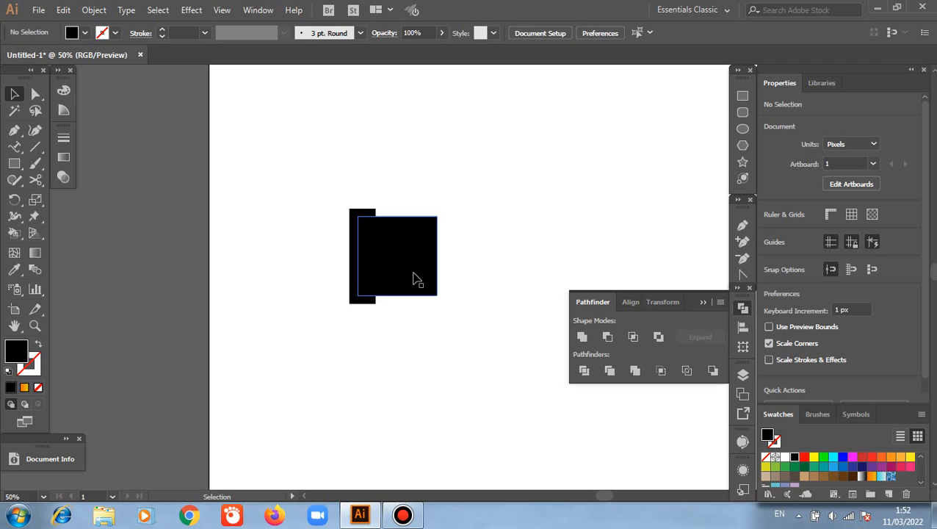
# - Shift the trimmed group to the right, ungroup it, and move the square off the strip to its left side
pyautogui.moveTo(416, 280); pyautogui.dragTo(505, 258)
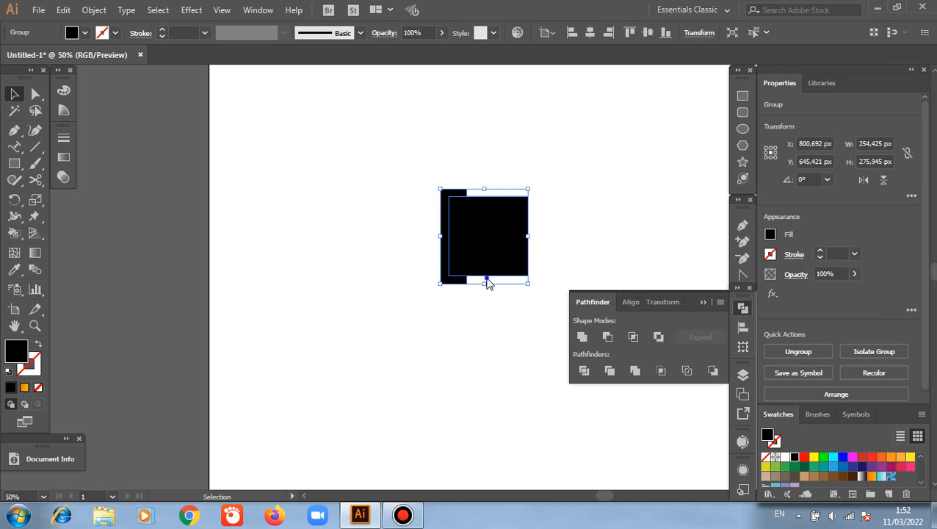
pyautogui.rightClick(486, 279)
pyautogui.click(535, 393)
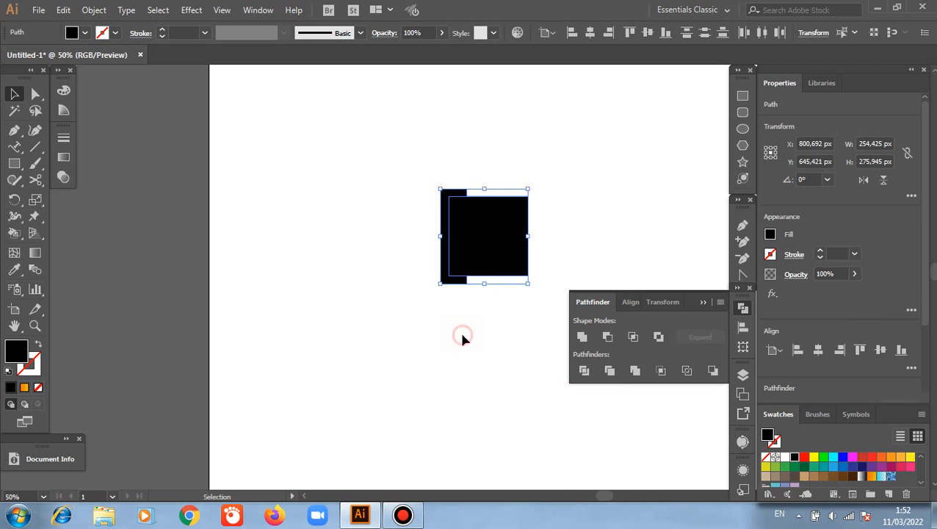
pyautogui.click(462, 338)
pyautogui.moveTo(491, 256); pyautogui.dragTo(373, 245)
# - Draw a circle about 252 px in diameter below the square
pyautogui.scroll(-1, 410, 386)
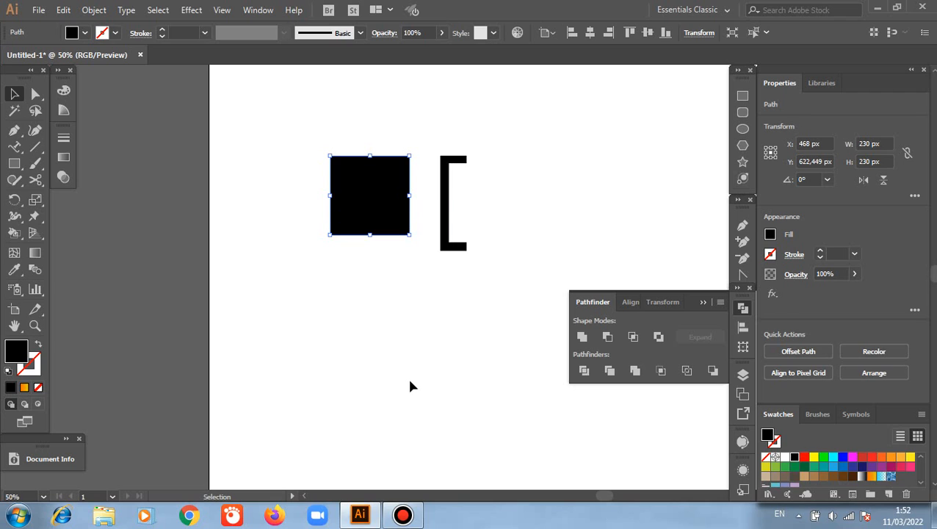
pyautogui.scroll(1, 410, 385)
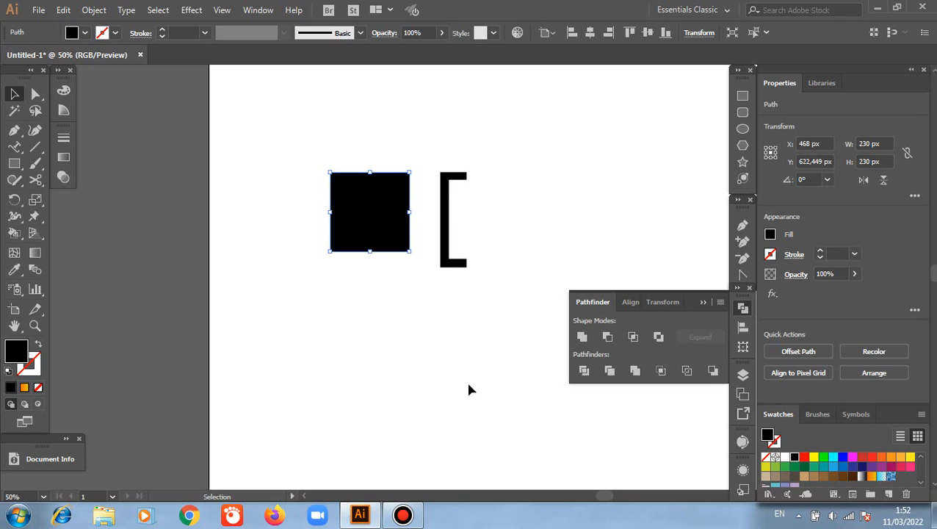
pyautogui.scroll(-2, 471, 390)
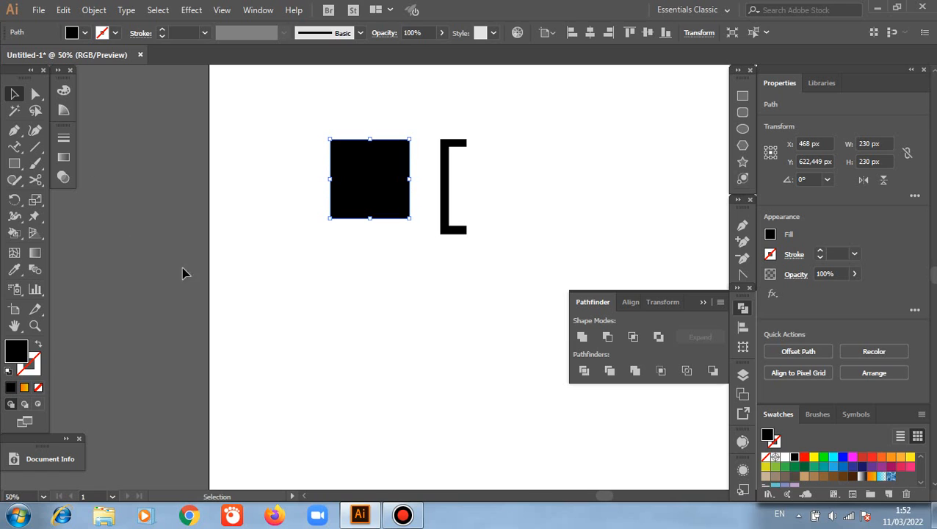
pyautogui.click(742, 129)
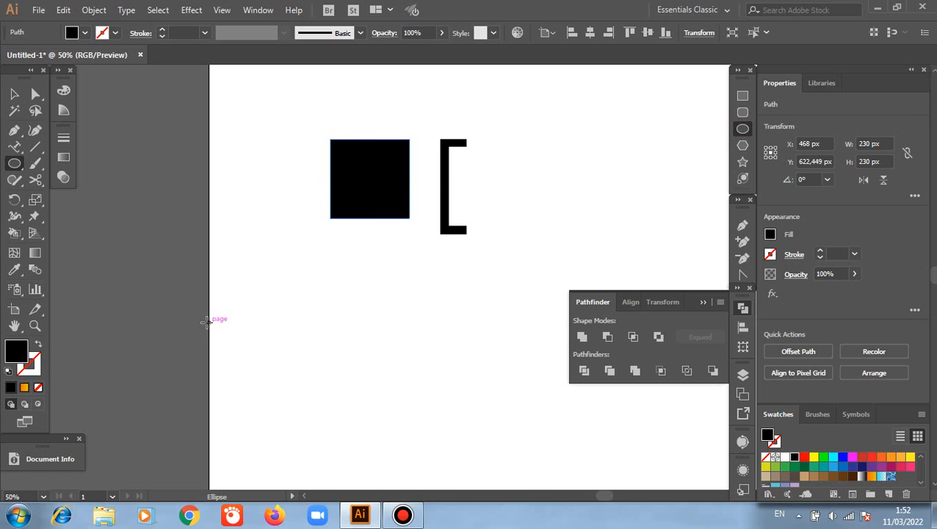
pyautogui.moveTo(299, 324); pyautogui.dragTo(343, 365)
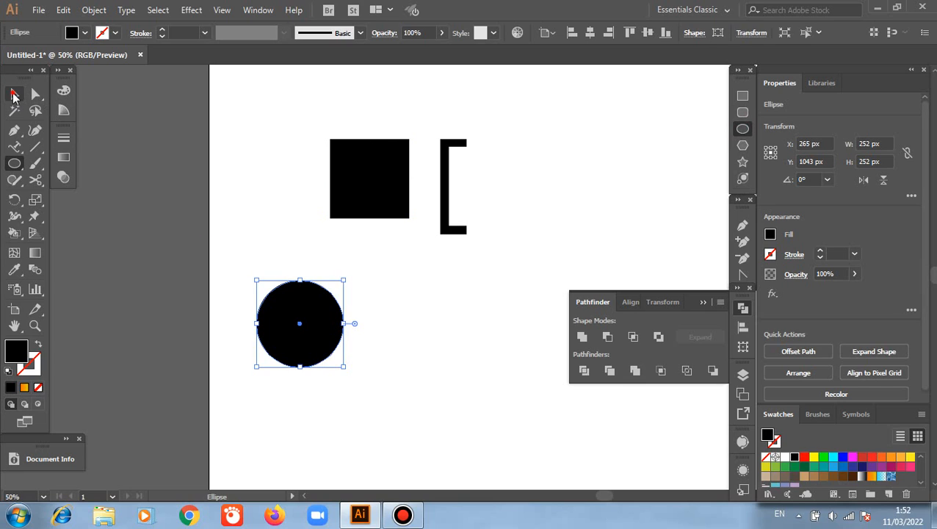
pyautogui.click(14, 93)
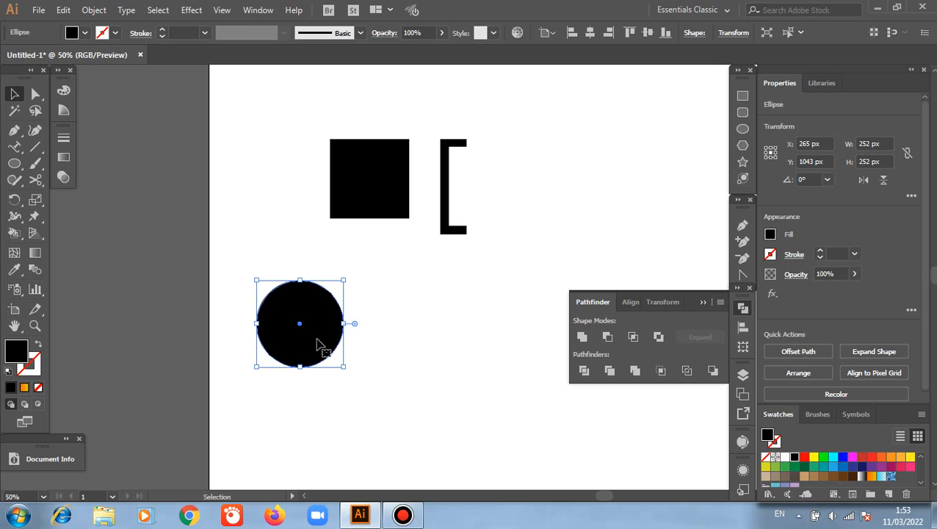
# - Fill the circle with red and move it over the black square's lower edge, centred horizontally on the square
pyautogui.click(804, 457)
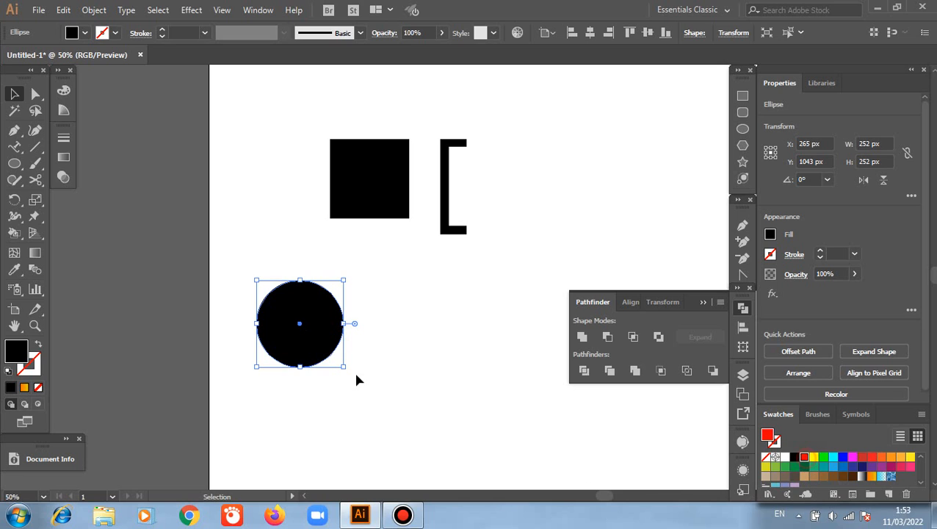
pyautogui.moveTo(324, 342); pyautogui.dragTo(396, 252)
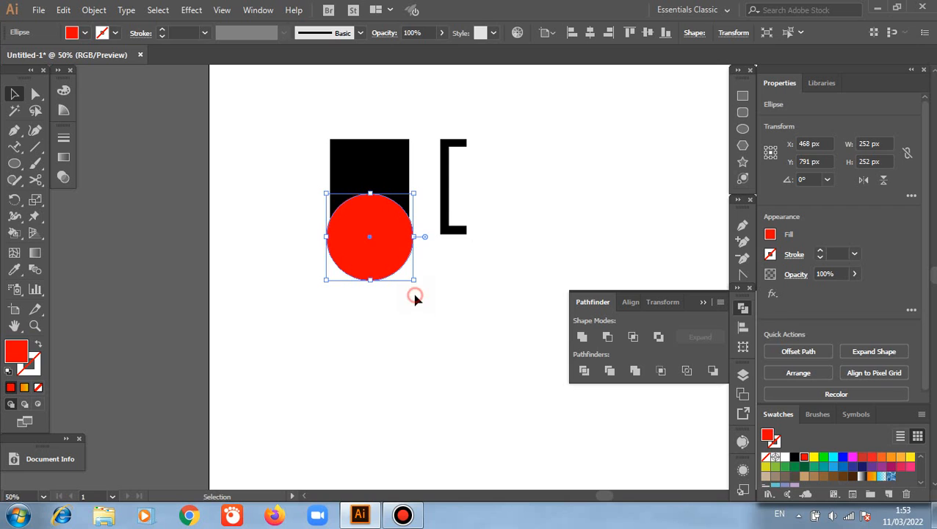
pyautogui.click(415, 297)
# - Trim the black square and the red circle with Pathfinder and ungroup the result
pyautogui.moveTo(299, 124); pyautogui.dragTo(485, 390)
pyautogui.hotkey('ctrl', 'g')
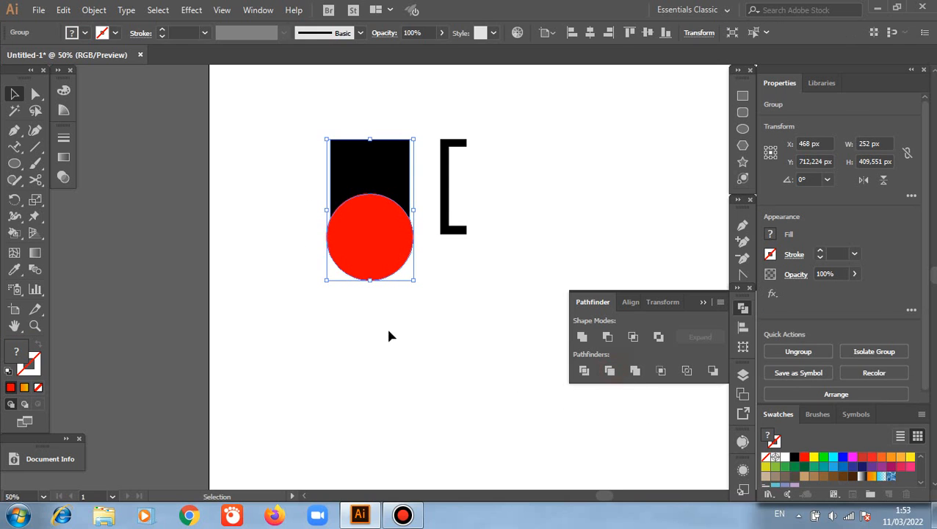
pyautogui.rightClick(280, 203)
pyautogui.click(312, 310)
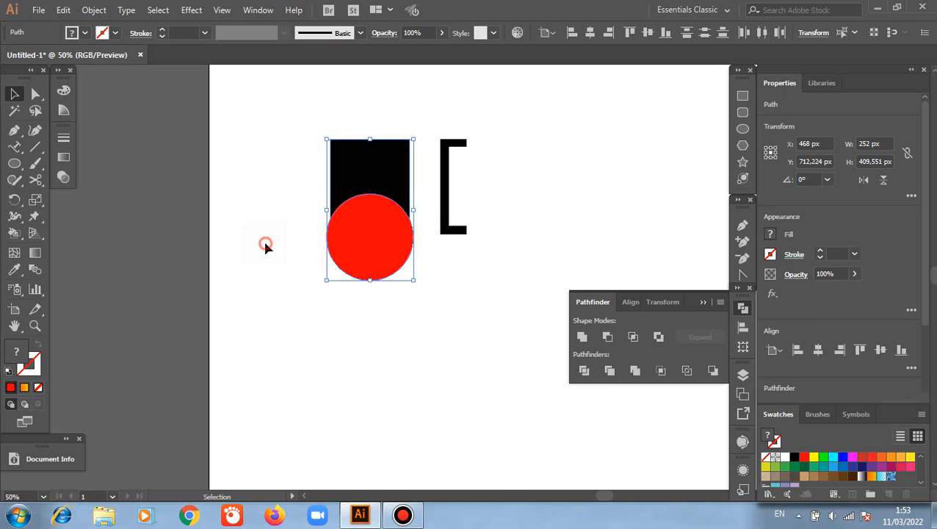
# - Move the red circle down and away from the cut black square
pyautogui.click(363, 272)
pyautogui.click(389, 256)
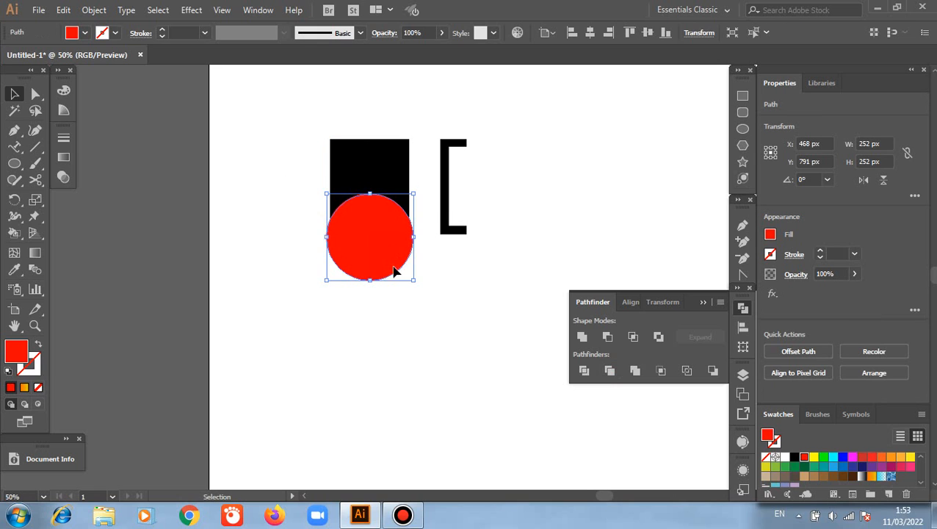
pyautogui.moveTo(393, 272); pyautogui.dragTo(401, 334)
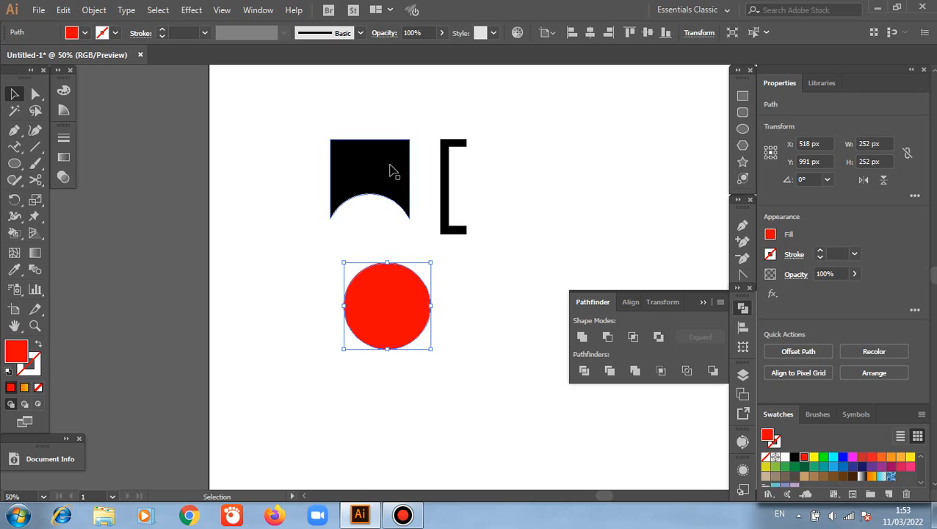
# - Undo the circle's move, the ungrouping and the trim of the square and circle
pyautogui.hotkey('ctrl', 'z')
pyautogui.click(457, 308)
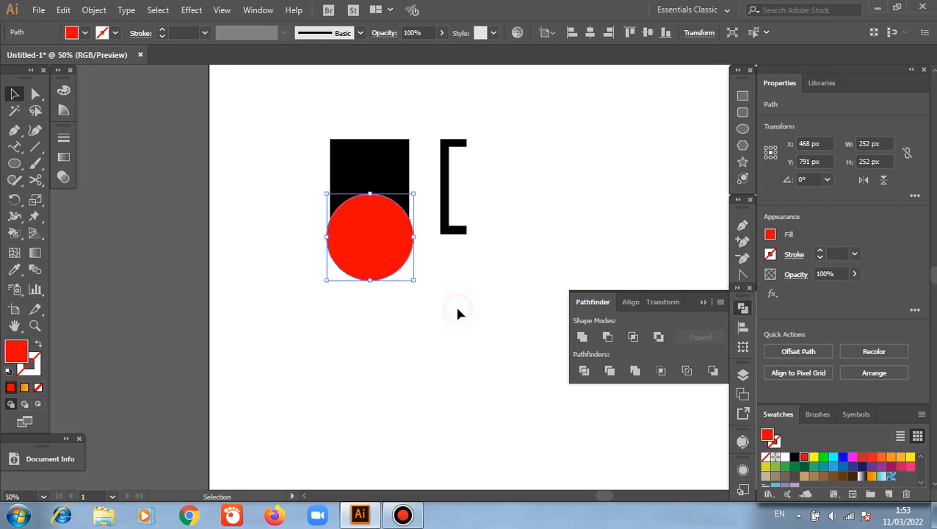
pyautogui.click(354, 155)
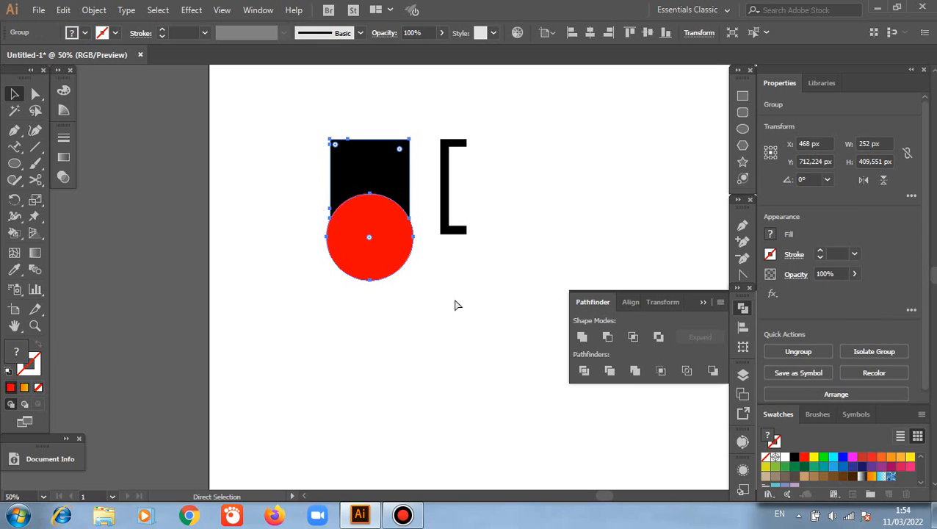
pyautogui.hotkey('ctrl', 'shift', 'g')
pyautogui.click(455, 299)
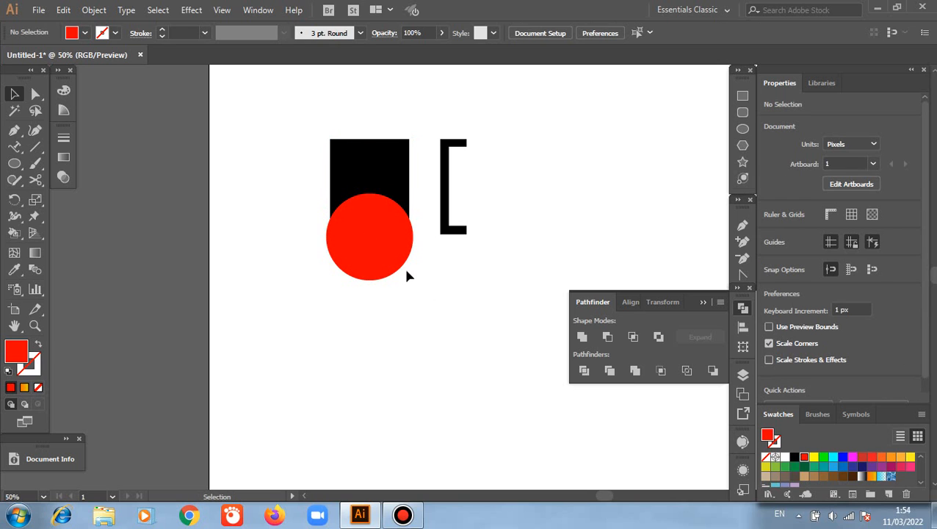
# - Bring the black square to the front, above the red circle
pyautogui.click(397, 167)
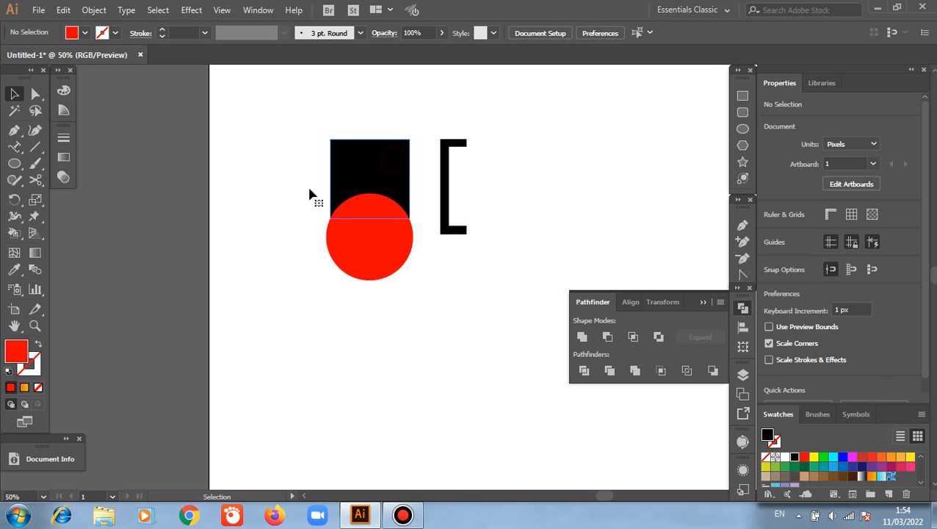
pyautogui.rightClick(243, 200)
pyautogui.moveTo(312, 411)
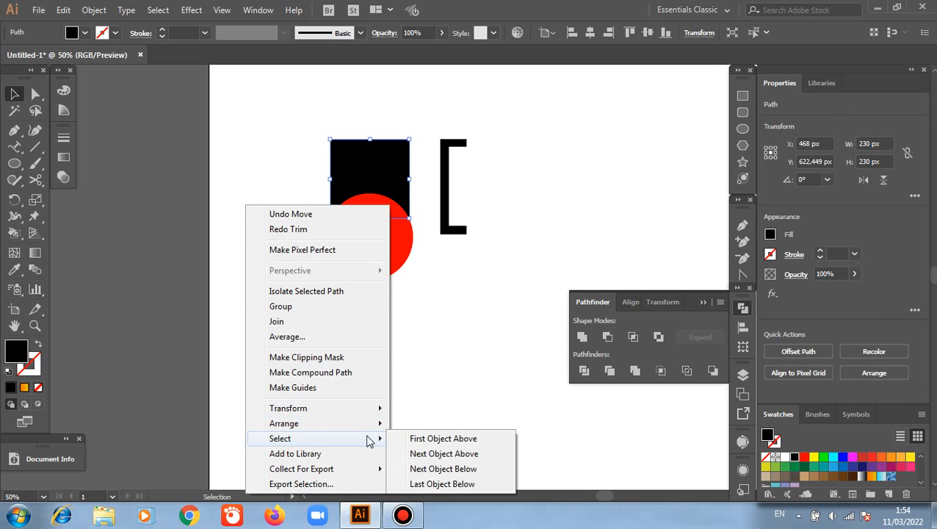
pyautogui.moveTo(381, 429)
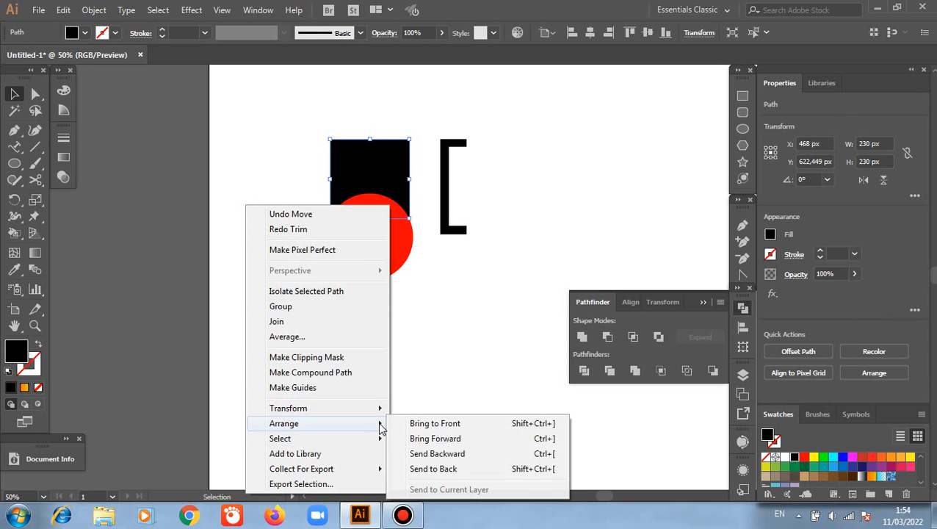
pyautogui.click(427, 423)
pyautogui.click(410, 351)
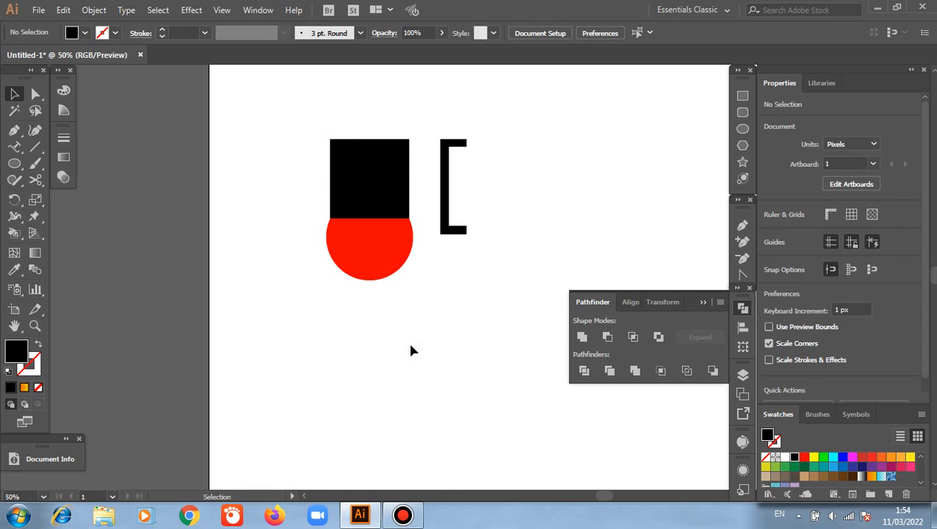
# - Trim the red circle with the overlapping black square using Pathfinder
pyautogui.moveTo(266, 130); pyautogui.dragTo(473, 385)
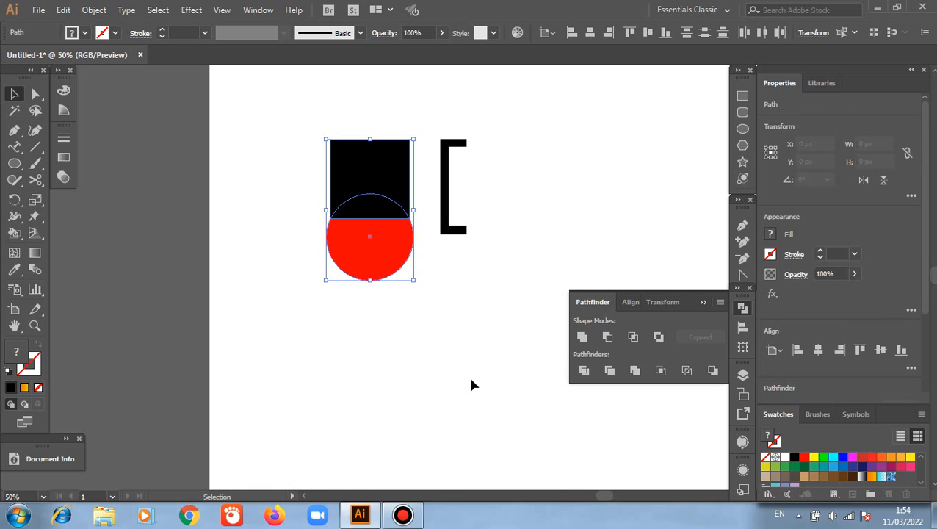
pyautogui.click(609, 370)
pyautogui.click(423, 307)
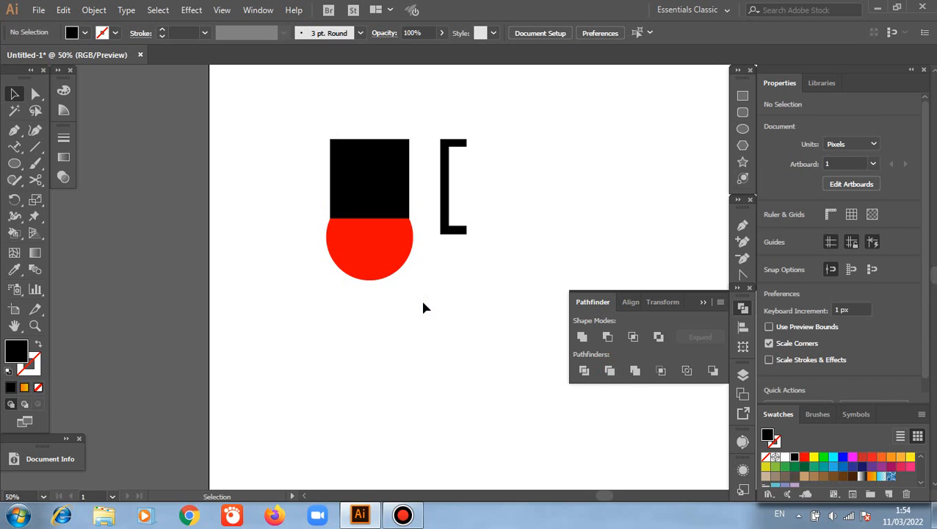
pyautogui.rightClick(340, 167)
pyautogui.moveTo(402, 315)
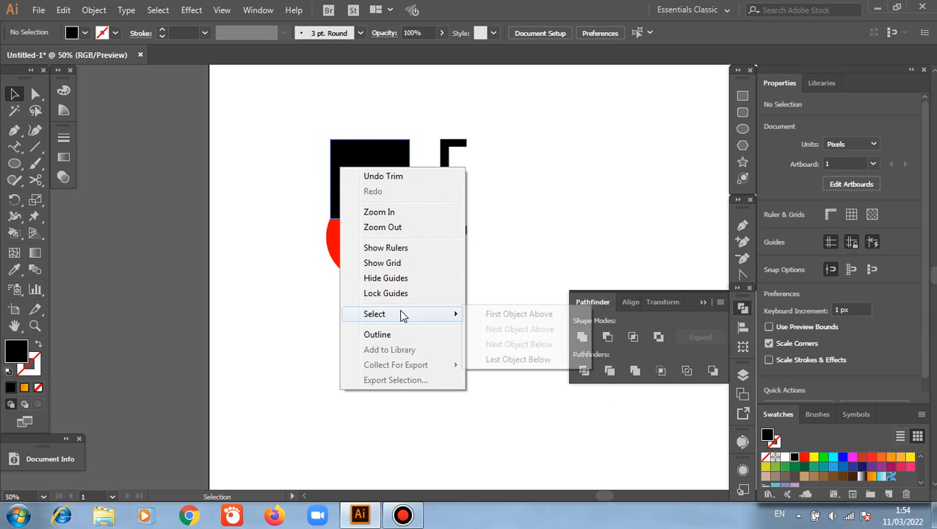
pyautogui.click(506, 230)
# - Shift the trimmed group to the left, ungroup it, and move the black square up and away from the red shape
pyautogui.click(403, 178)
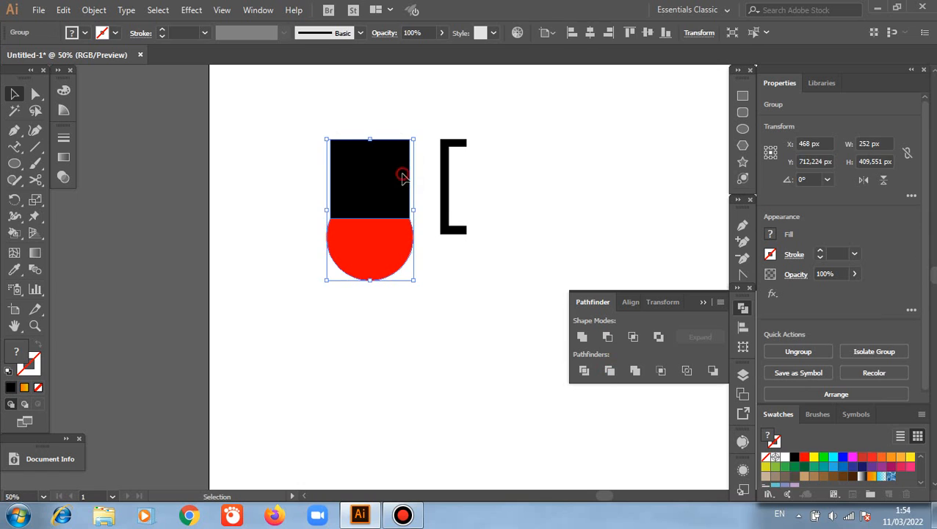
pyautogui.moveTo(402, 178); pyautogui.dragTo(313, 175)
pyautogui.rightClick(312, 174)
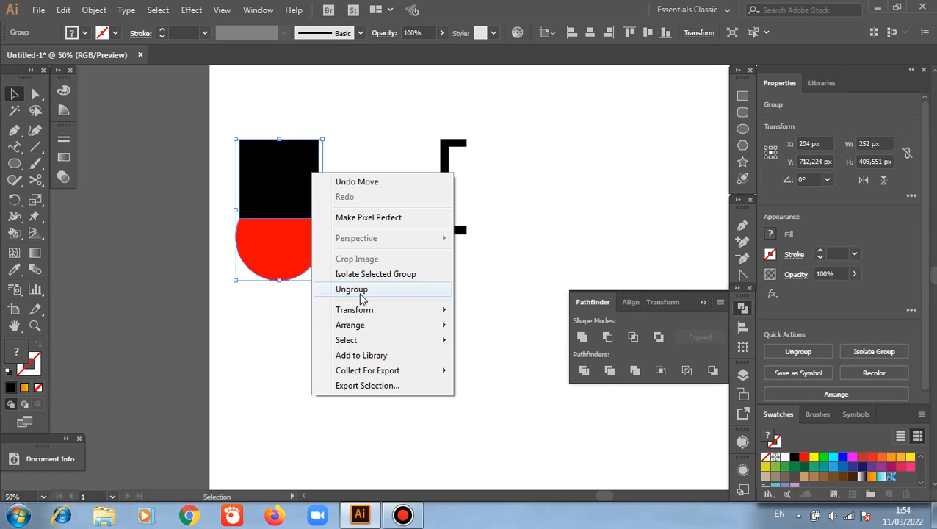
pyautogui.click(356, 290)
pyautogui.click(363, 265)
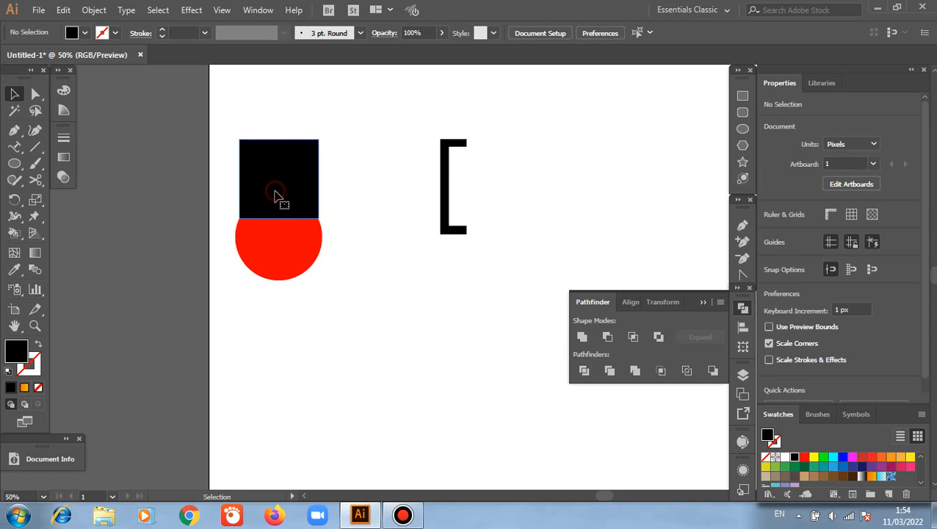
pyautogui.moveTo(278, 196); pyautogui.dragTo(343, 166)
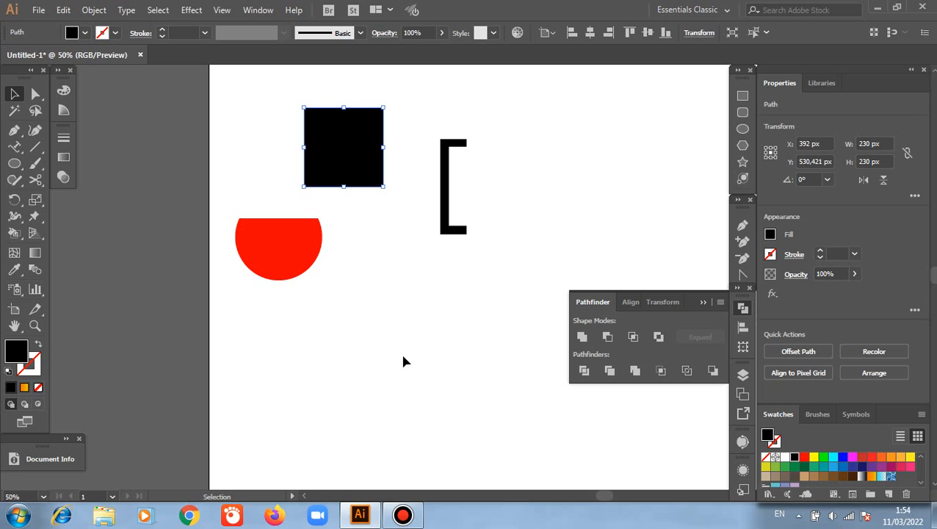
# - Undo the moves, the ungrouping, the trim and the stacking change of the black square and red circle
pyautogui.hotkey('ctrl', 'z')
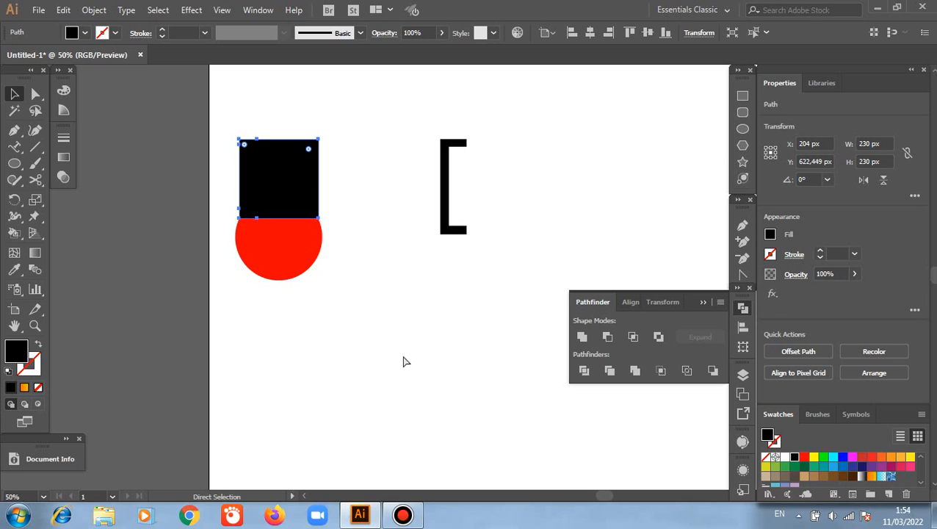
pyautogui.hotkey('ctrl', 'z')
pyautogui.hotkey('ctrl', 'z')
pyautogui.hotkey('ctrl', 'z')
pyautogui.hotkey('ctrl', 'z')
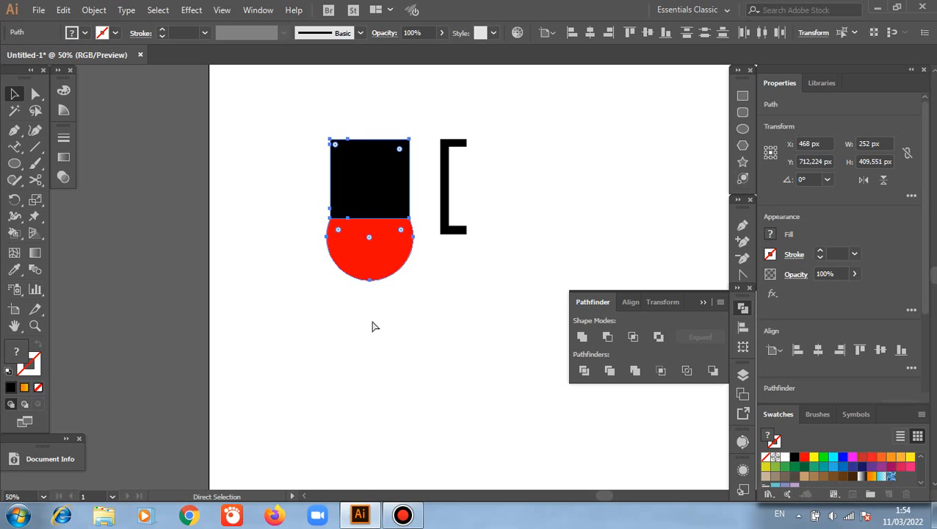
# - Move the red circle slightly up over the black square, keeping it centred horizontally on the square
pyautogui.click(389, 316)
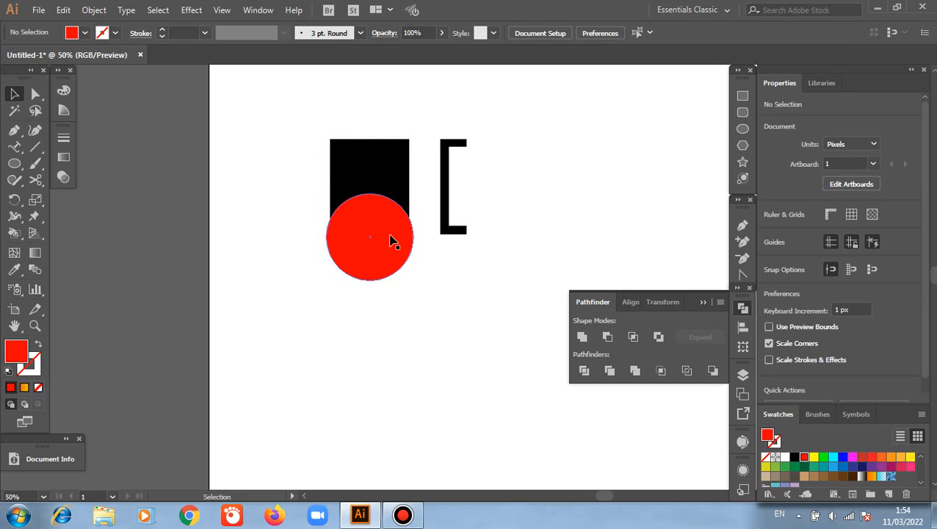
pyautogui.moveTo(393, 246); pyautogui.dragTo(370, 233)
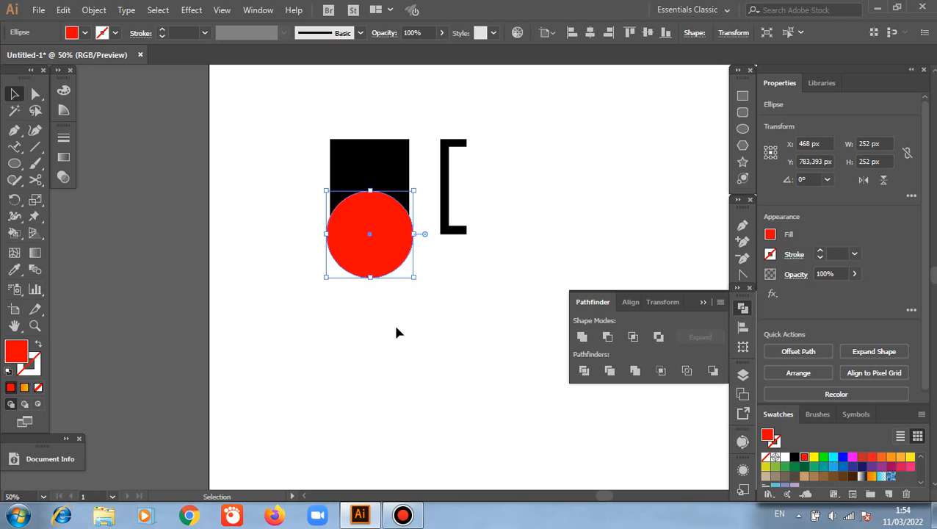
# - Bring the black square to the front, above the overlapping red circle
pyautogui.click(397, 336)
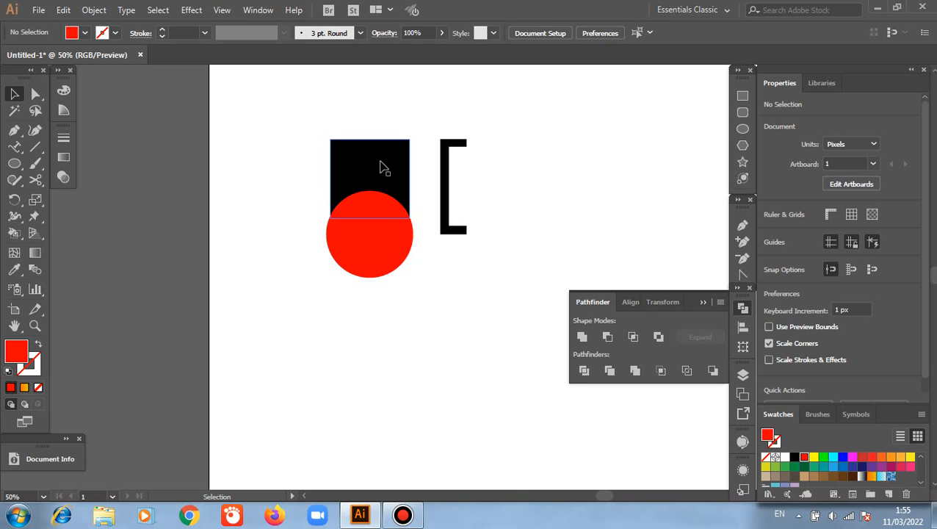
pyautogui.rightClick(272, 197)
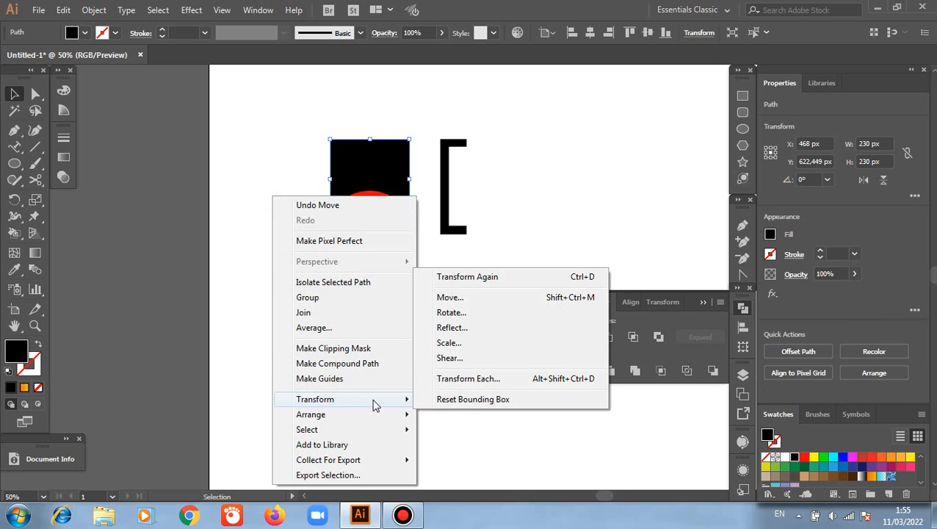
pyautogui.moveTo(400, 414)
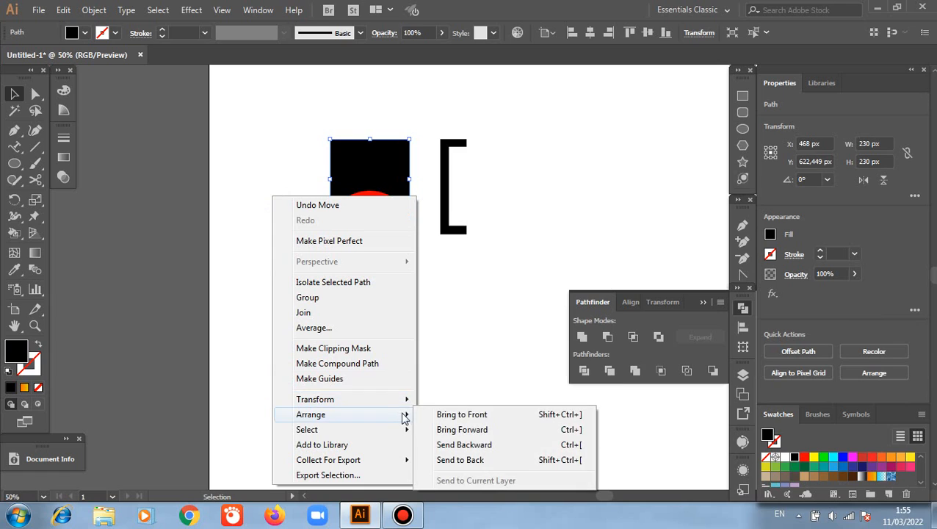
pyautogui.click(447, 416)
pyautogui.click(401, 314)
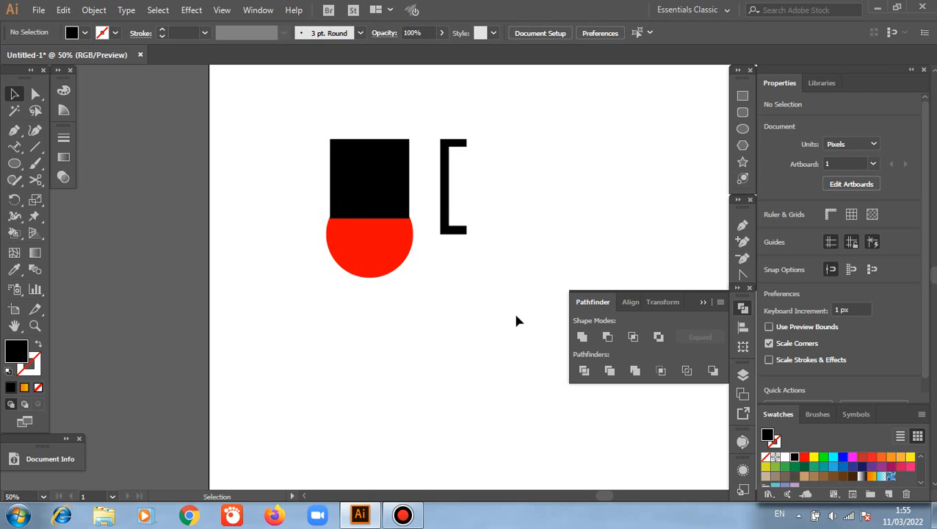
pyautogui.scroll(-1, 516, 321)
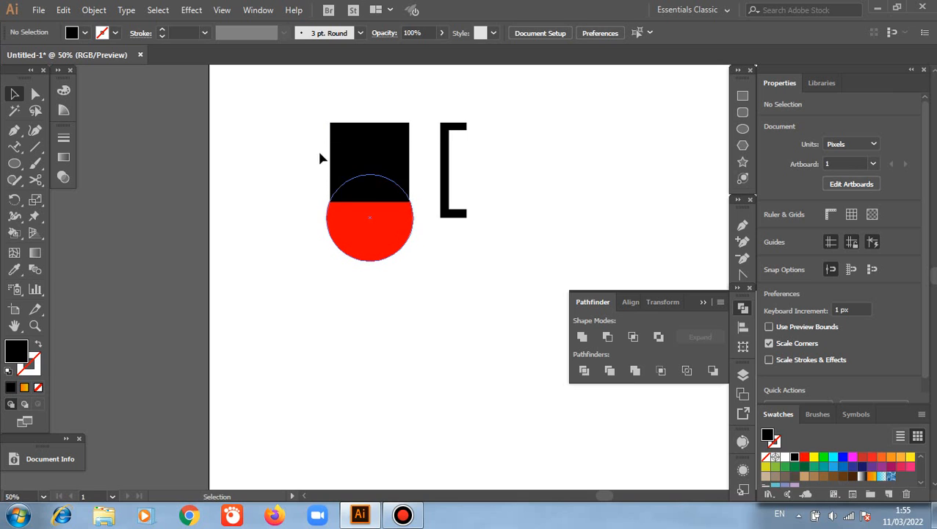
pyautogui.moveTo(282, 114); pyautogui.dragTo(468, 254)
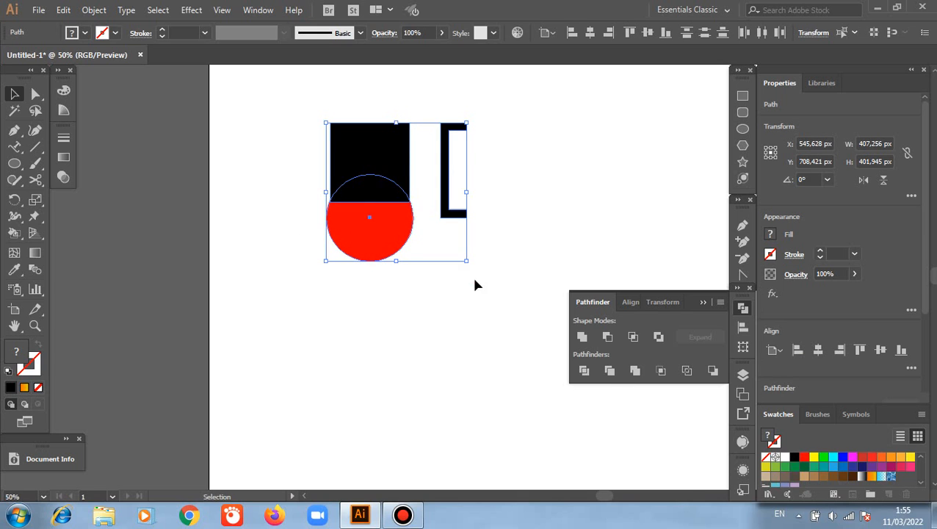
pyautogui.click(475, 279)
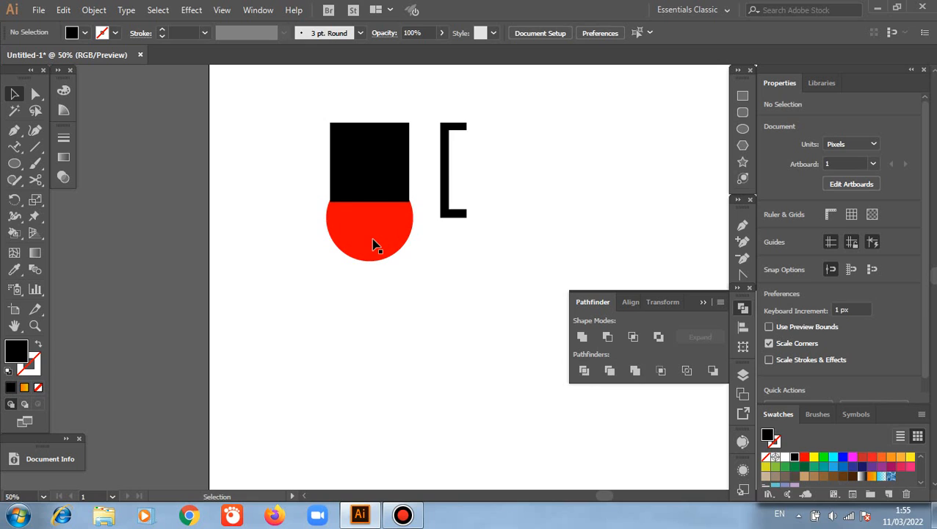
# - Duplicate the red circle to the left so the copies overlap, and merge both circles and the black square with Pathfinder
pyautogui.moveTo(372, 244); pyautogui.dragTo(301, 255)
pyautogui.click(354, 317)
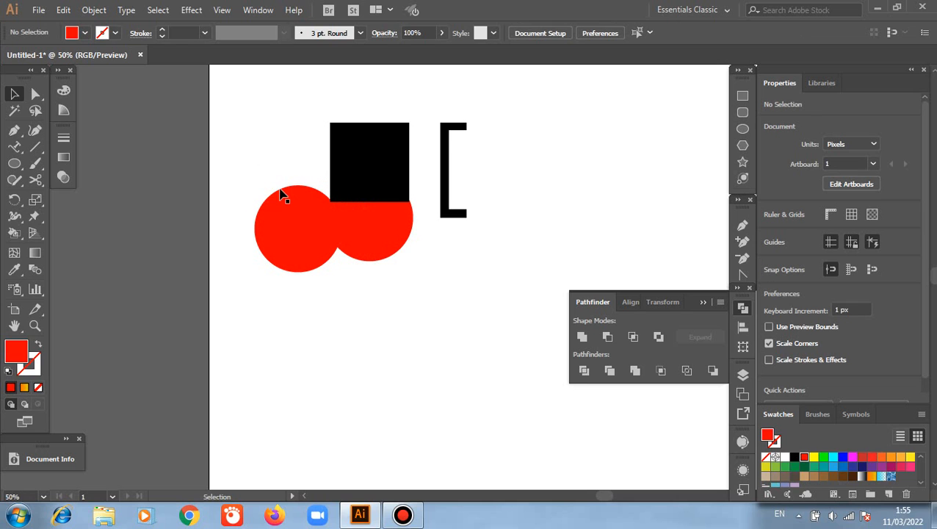
pyautogui.moveTo(247, 151); pyautogui.dragTo(450, 352)
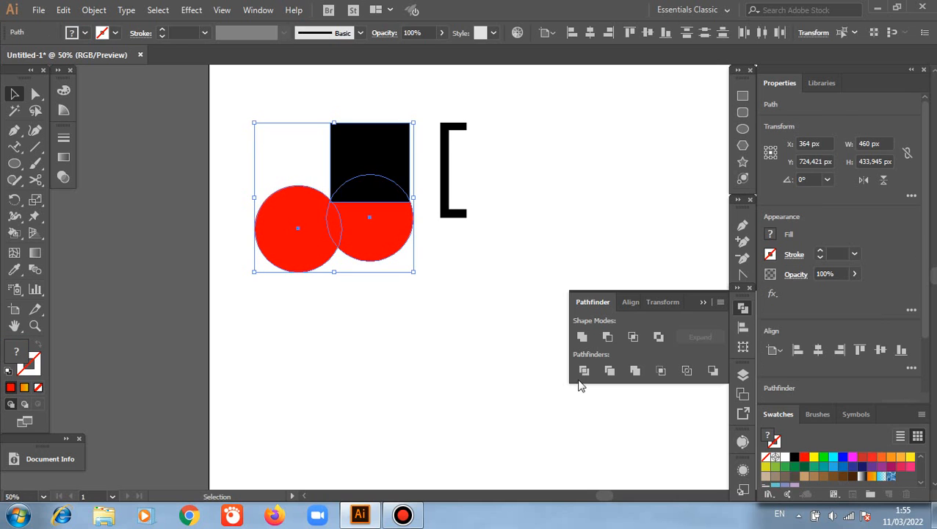
pyautogui.click(636, 370)
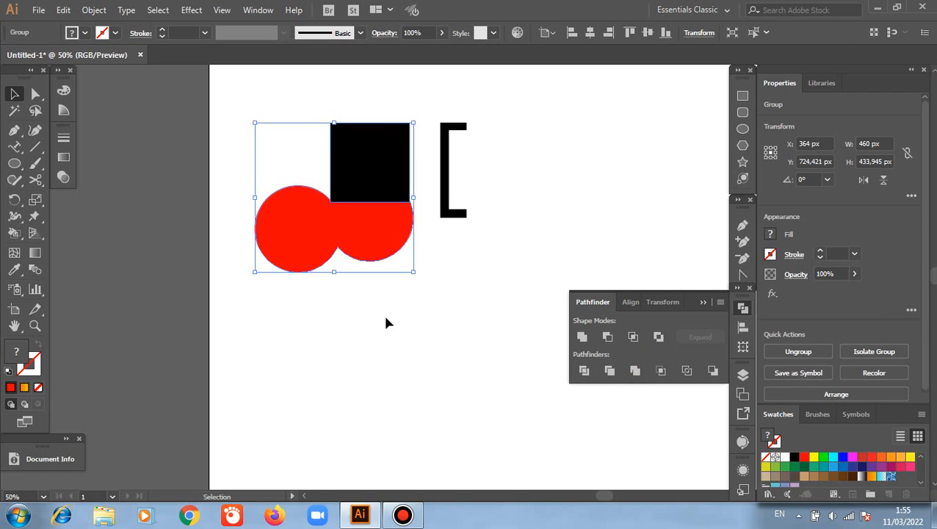
pyautogui.click(386, 321)
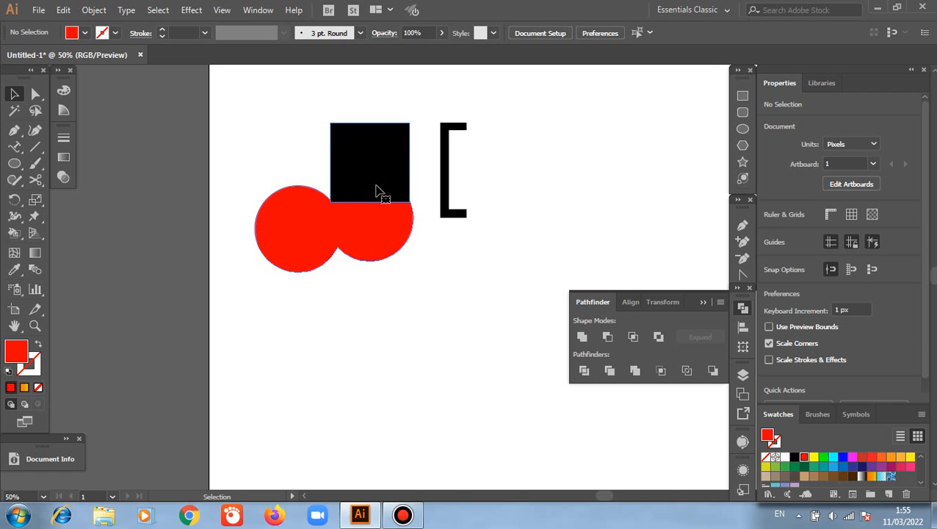
# - Ungroup the merged shapes and move the black square straight up, away from the red shape
pyautogui.click(376, 190)
pyautogui.rightClick(376, 190)
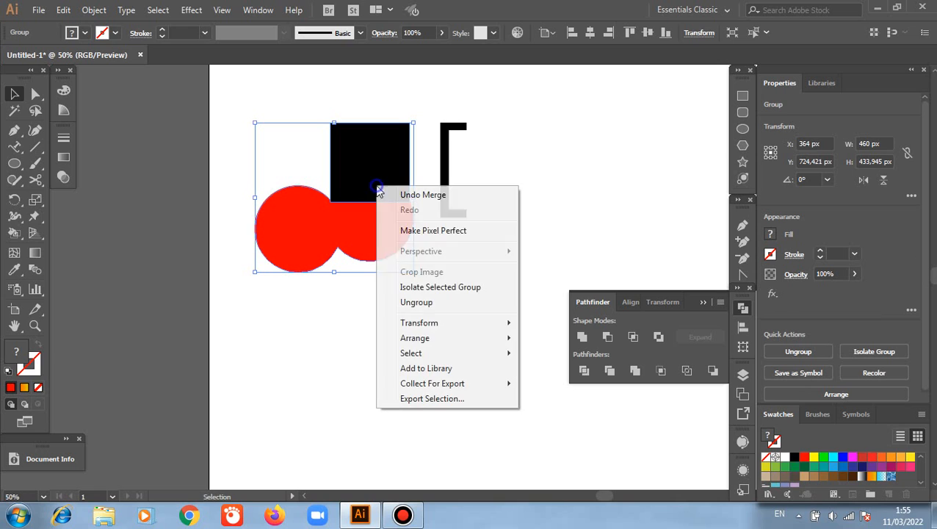
pyautogui.click(434, 301)
pyautogui.hotkey('ctrl', 'shift', 'a')
pyautogui.moveTo(382, 165); pyautogui.dragTo(382, 118)
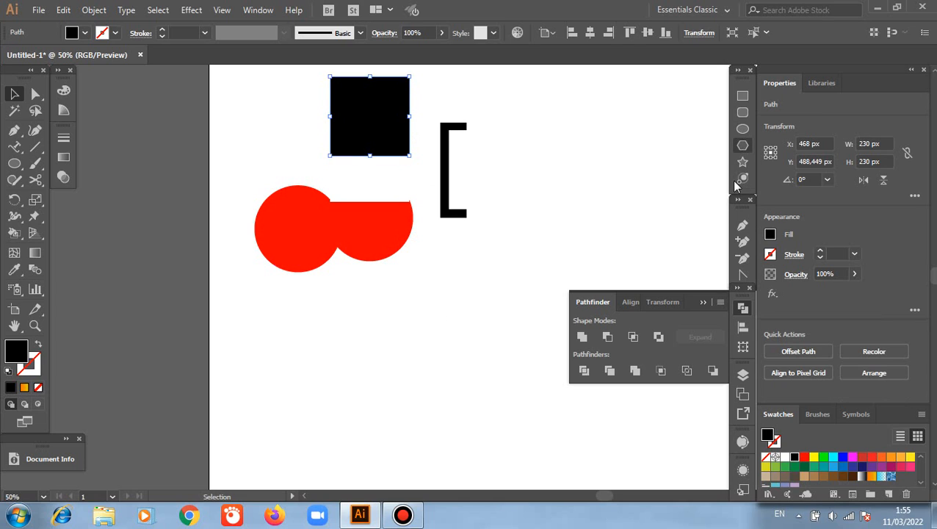
# - Undo the square's move, the ungrouping, the merge and the duplication of the red circle
pyautogui.hotkey('ctrl', 'z')
pyautogui.hotkey('ctrl', 'z')
pyautogui.hotkey('ctrl', 'z')
pyautogui.hotkey('ctrl', 'z')
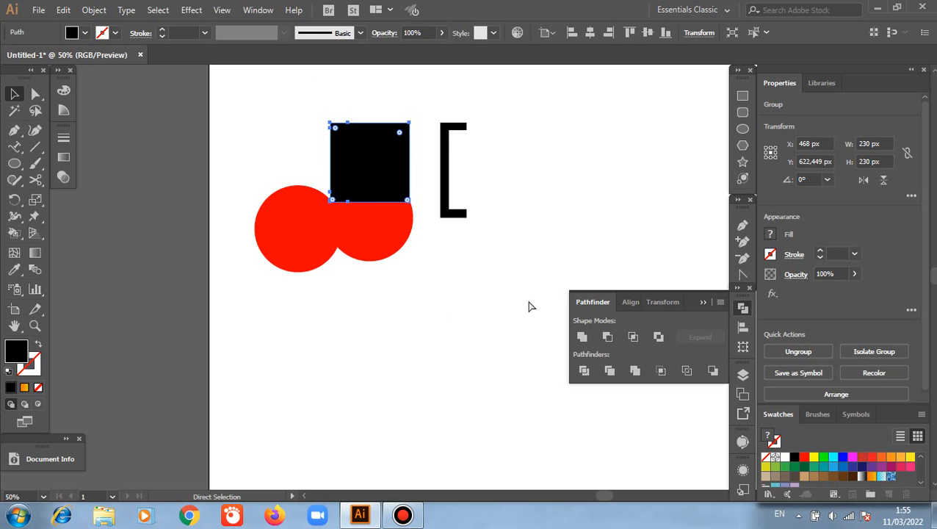
pyautogui.hotkey('ctrl', 'z')
pyautogui.hotkey('ctrl', 'z')
pyautogui.hotkey('ctrl', 'z')
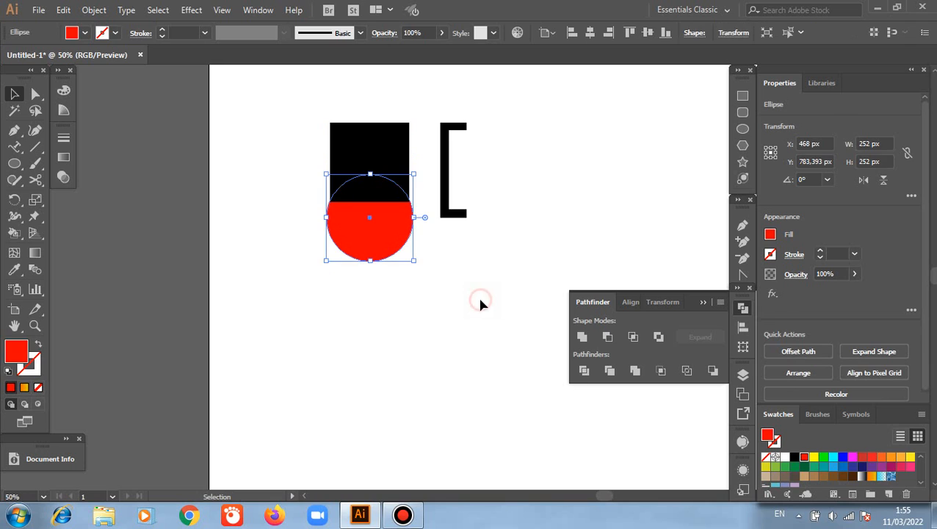
# - Place two overlapping copies of the red circle below the black square and merge them with Pathfinder, shifting the result down and left
pyautogui.moveTo(381, 229); pyautogui.dragTo(341, 305)
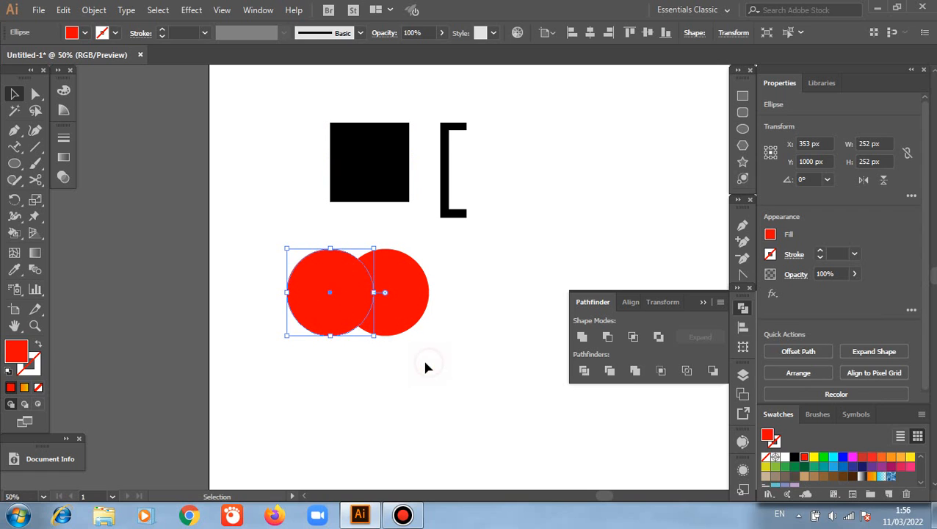
pyautogui.moveTo(237, 262); pyautogui.dragTo(485, 353)
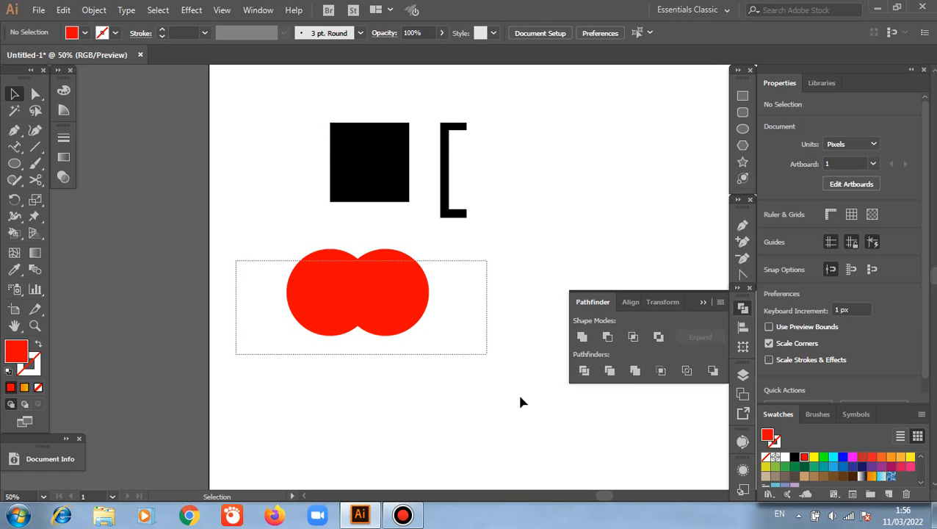
pyautogui.click(635, 371)
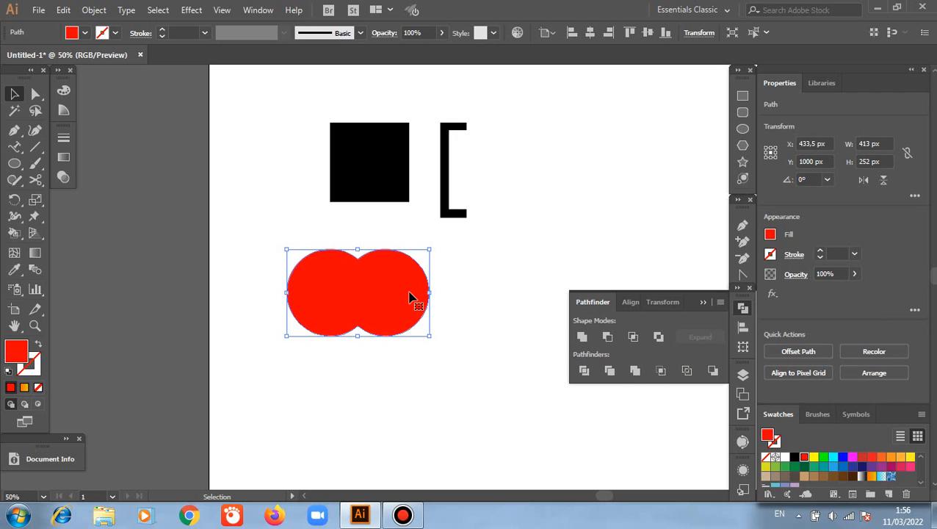
pyautogui.moveTo(397, 315); pyautogui.dragTo(351, 335)
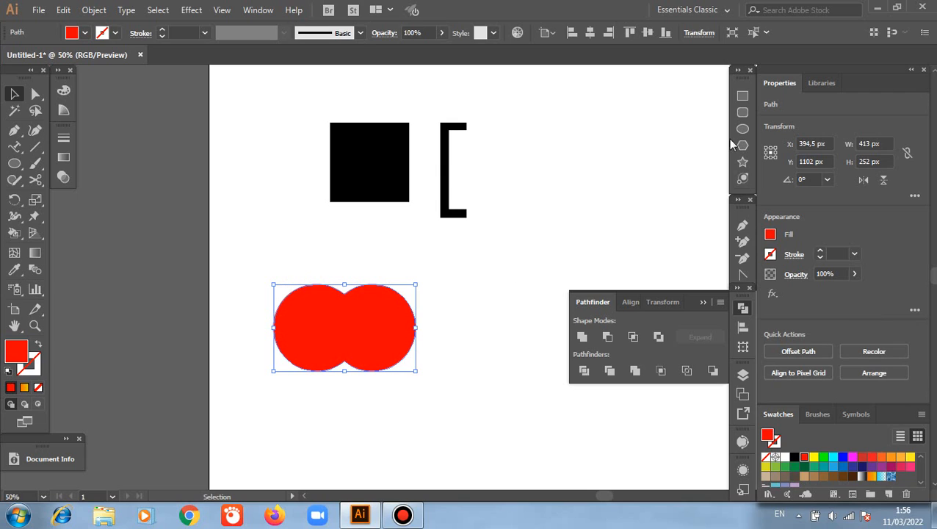
# - Draw a red rectangle about 412 by 252 px to the left of the black square
pyautogui.click(742, 95)
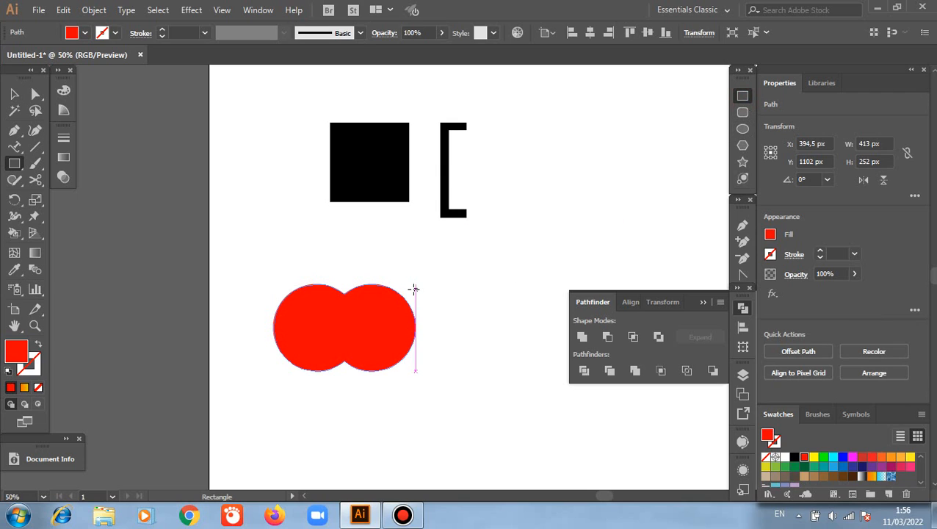
pyautogui.moveTo(246, 151); pyautogui.dragTo(318, 195)
pyautogui.click(14, 93)
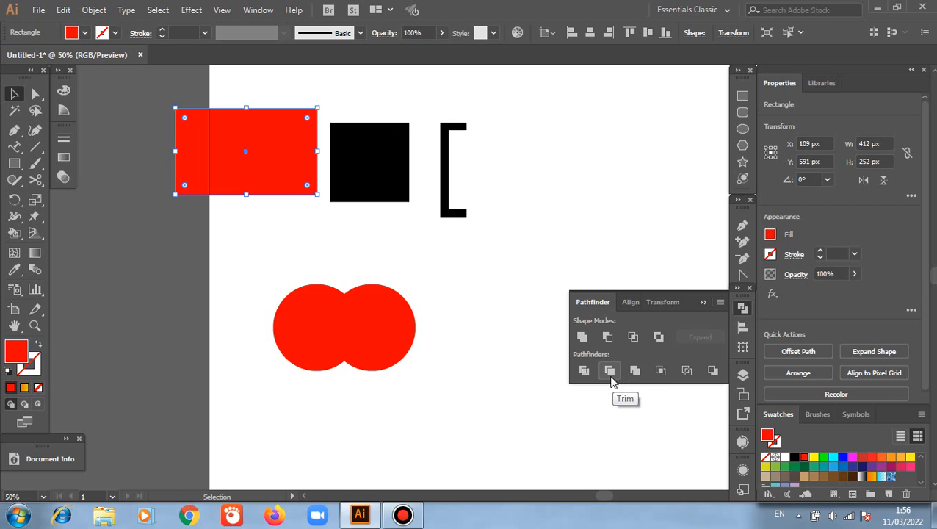
pyautogui.click(337, 211)
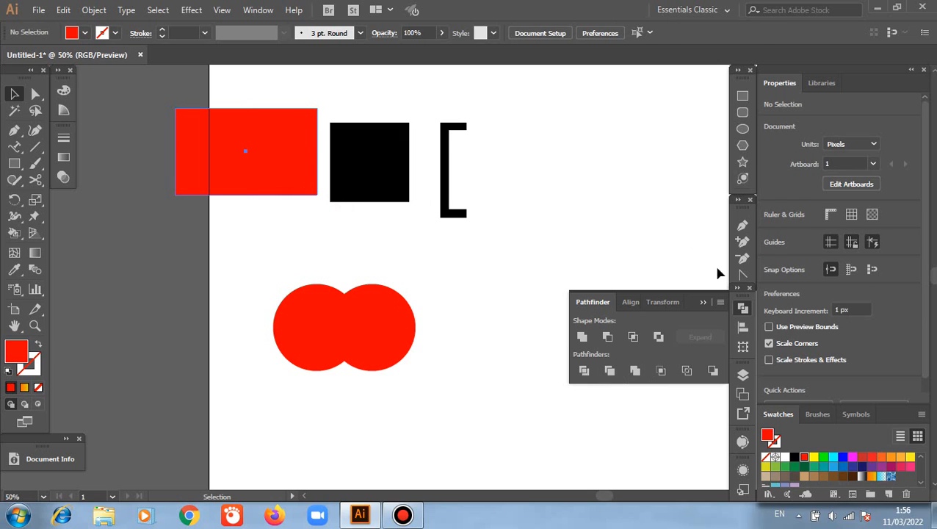
# - Recolour the new rectangle black by sampling the black square with the Eyedropper
pyautogui.click(279, 163)
pyautogui.click(14, 271)
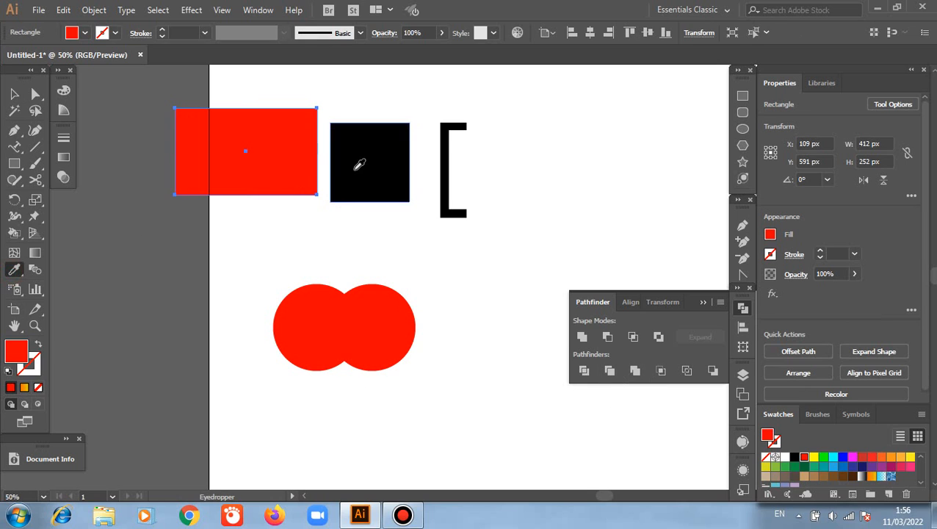
pyautogui.click(357, 167)
pyautogui.click(15, 94)
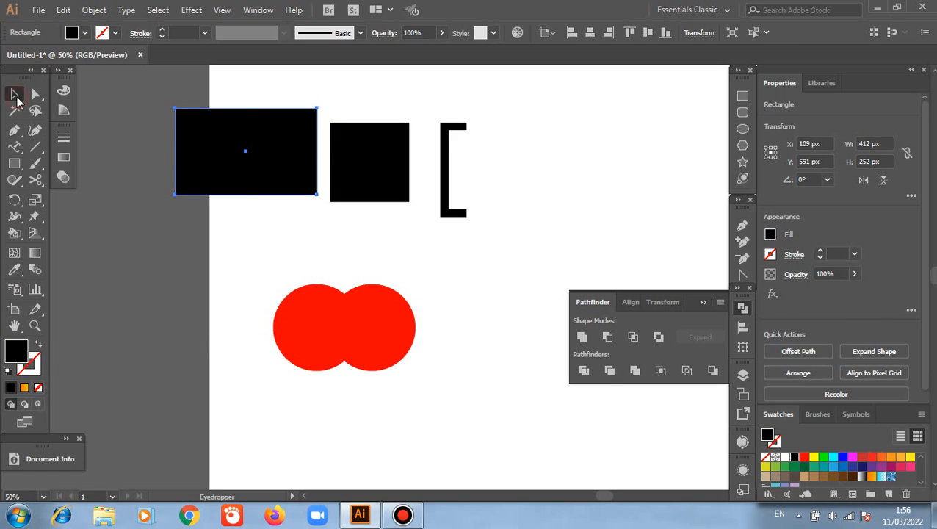
pyautogui.click(91, 227)
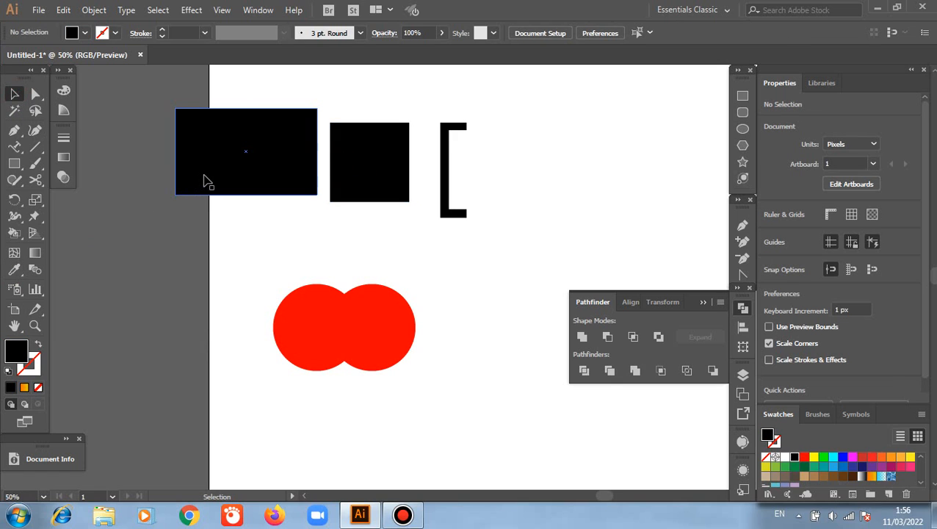
# - Move the red double-circle shape onto the lower part of the black rectangle and merge the two with Pathfinder
pyautogui.moveTo(312, 304); pyautogui.dragTo(231, 205)
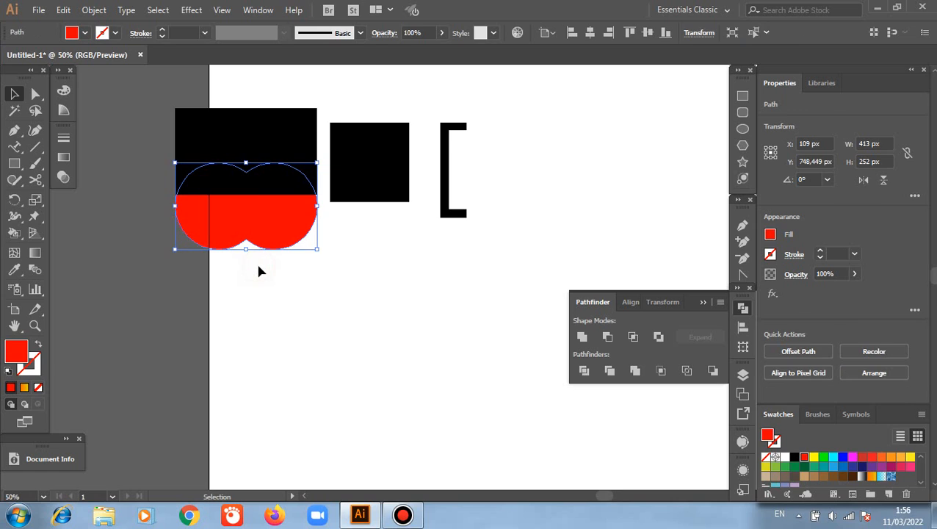
pyautogui.click(258, 271)
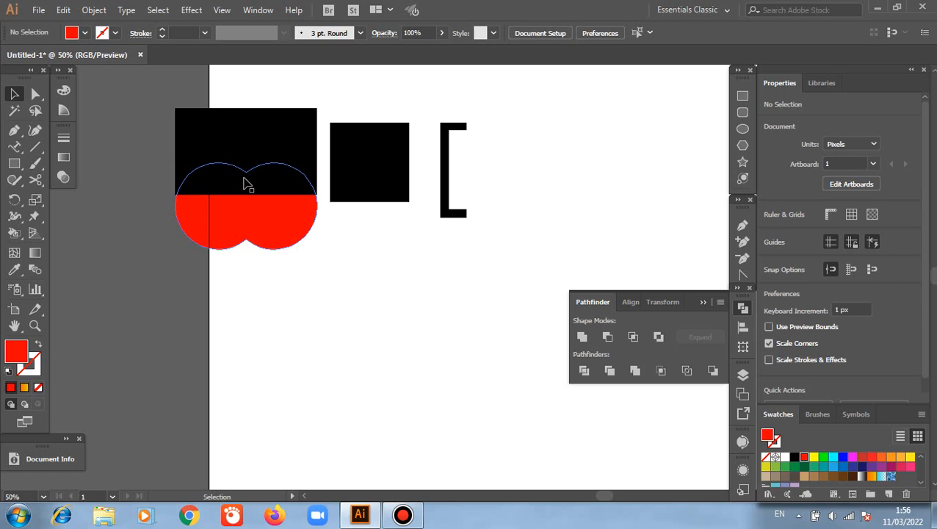
pyautogui.moveTo(135, 139); pyautogui.dragTo(308, 271)
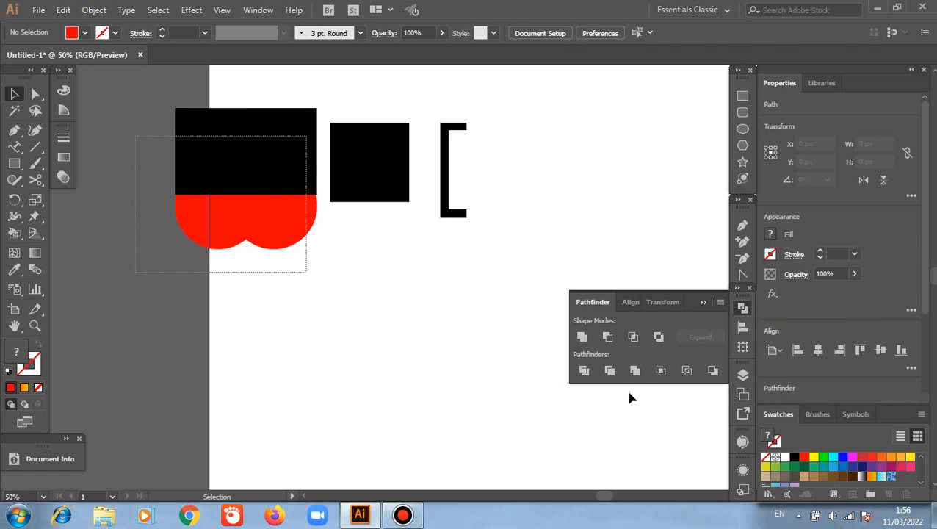
pyautogui.click(635, 370)
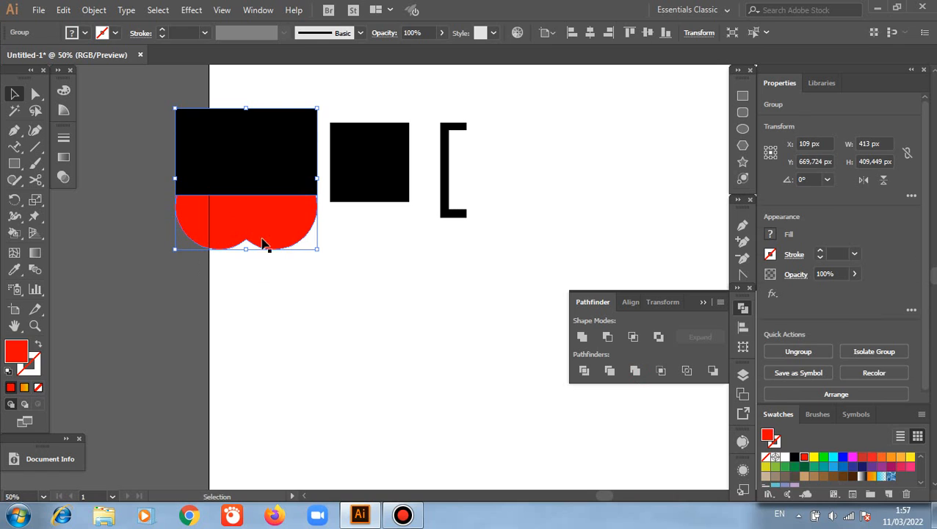
# - Ungroup the merged rectangle and red shape, and move the red piece down, away from the rectangle
pyautogui.rightClick(233, 189)
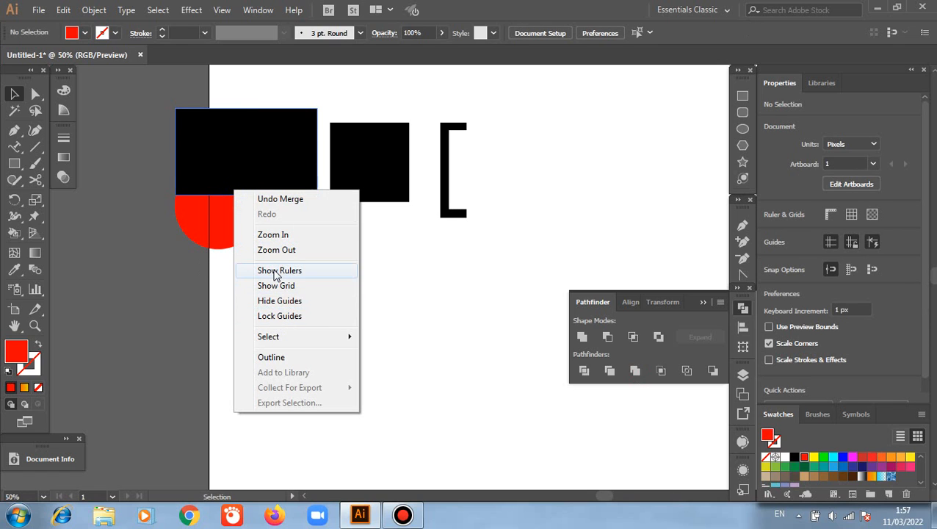
pyautogui.click(199, 230)
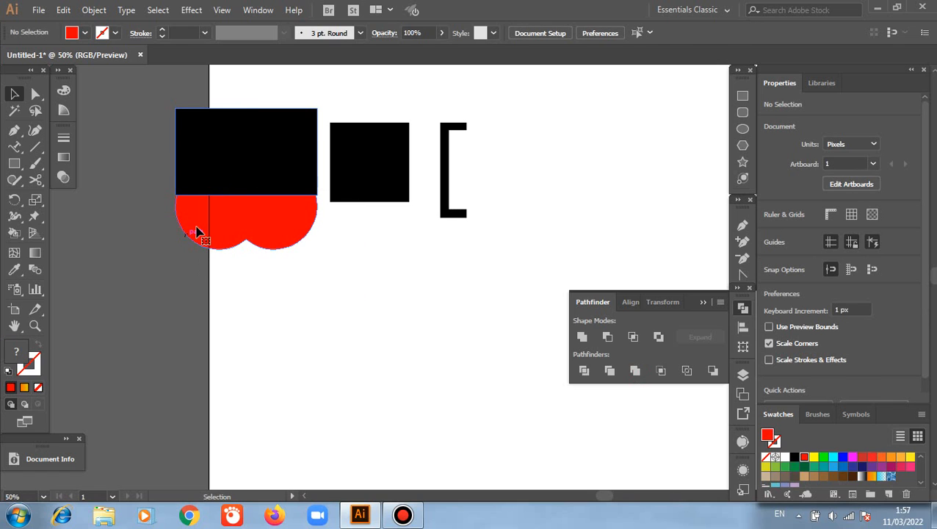
pyautogui.rightClick(255, 197)
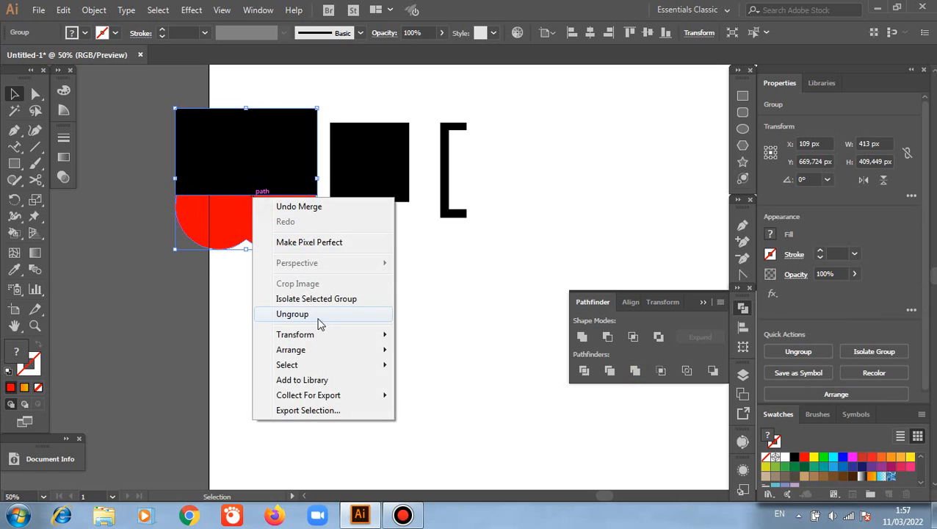
pyautogui.click(299, 315)
pyautogui.click(279, 252)
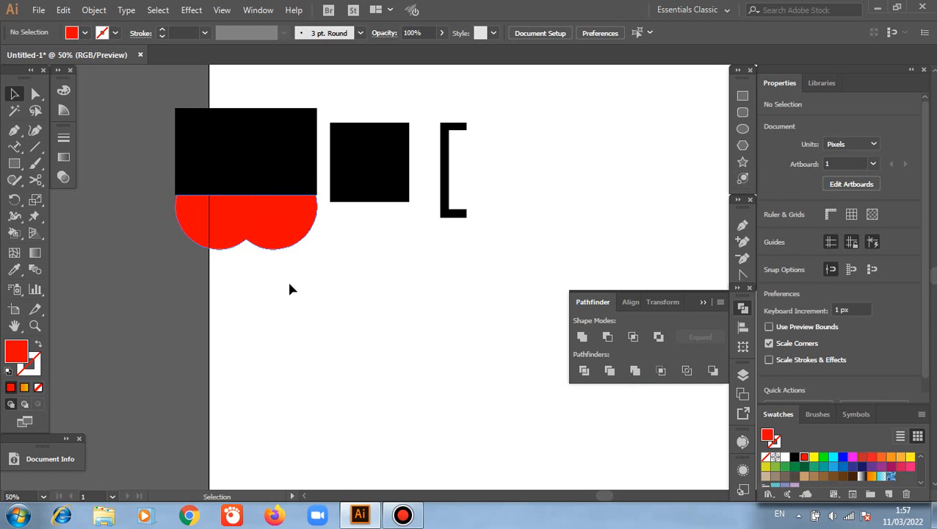
pyautogui.moveTo(283, 234); pyautogui.dragTo(300, 284)
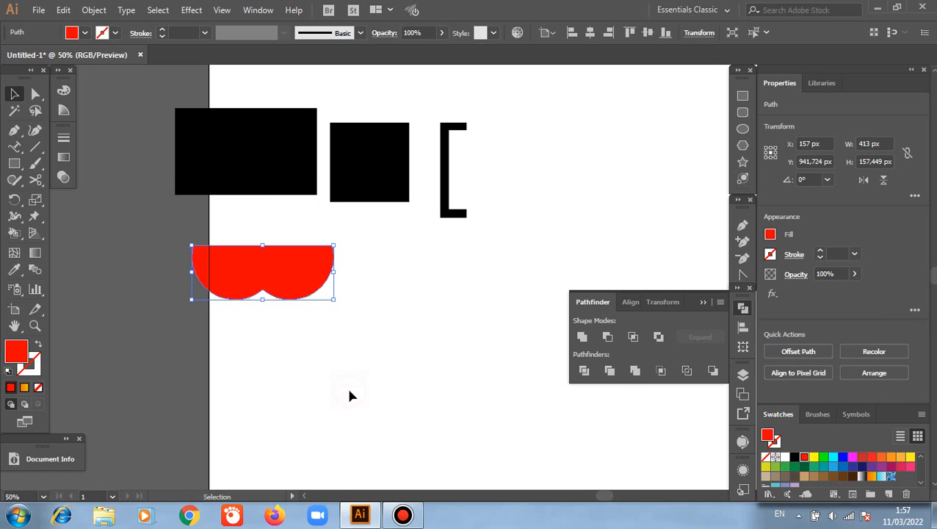
pyautogui.click(349, 396)
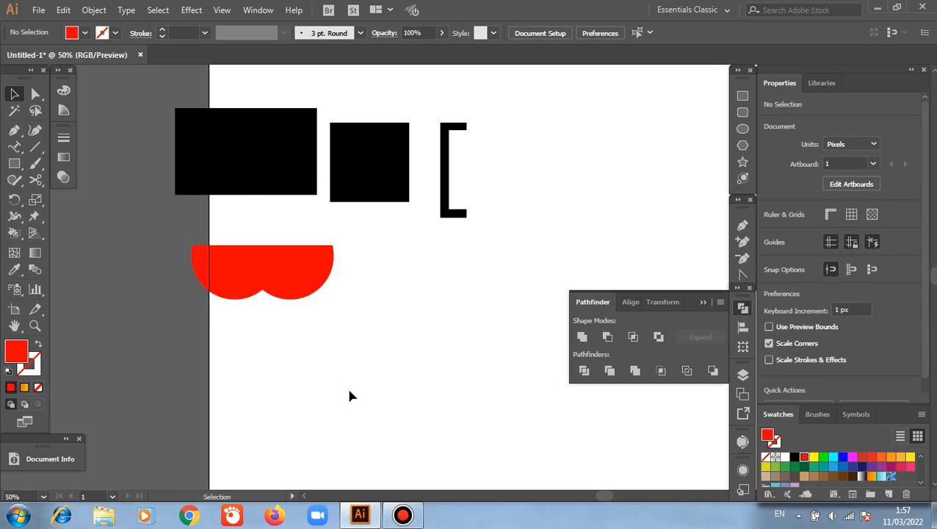
# - Undo the red piece's move, the ungrouping and the merge with the black rectangle
pyautogui.press('a')
pyautogui.hotkey('ctrl', 'z')
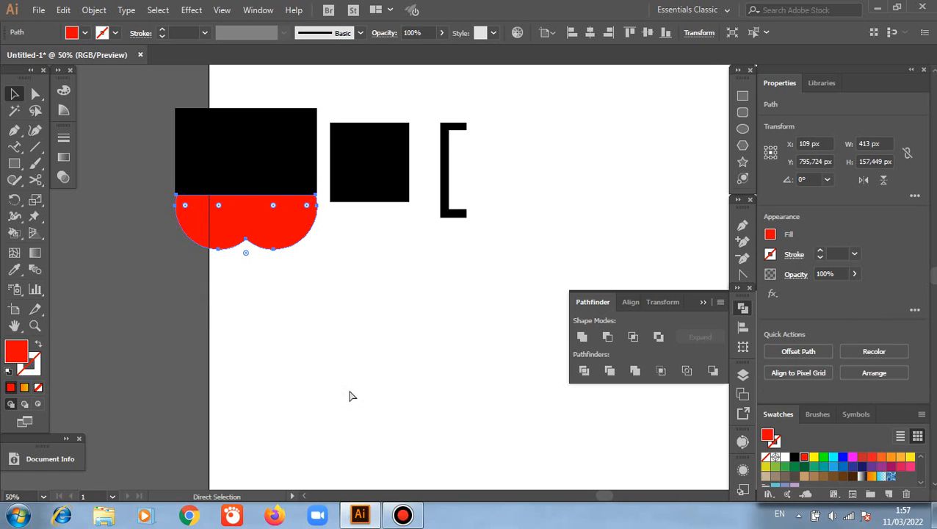
pyautogui.press('v')
pyautogui.hotkey('ctrl', 'z')
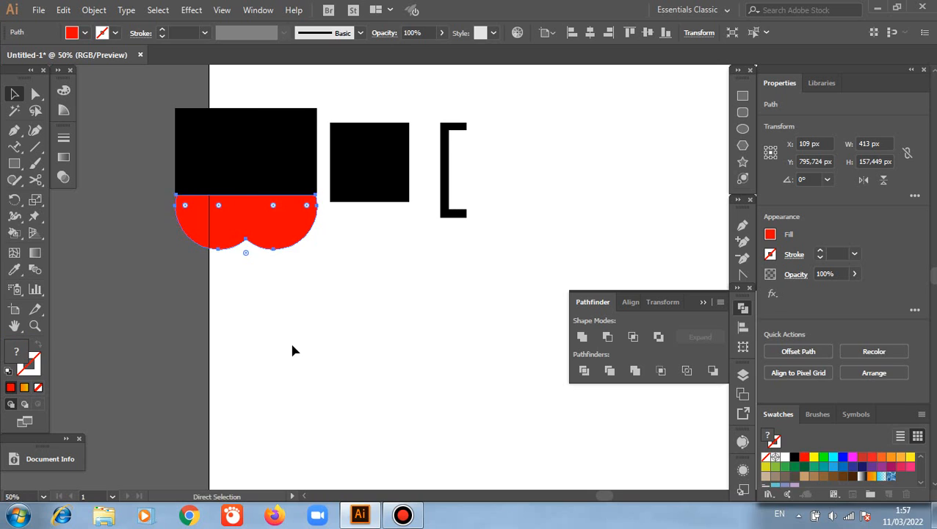
pyautogui.hotkey('ctrl', 'z')
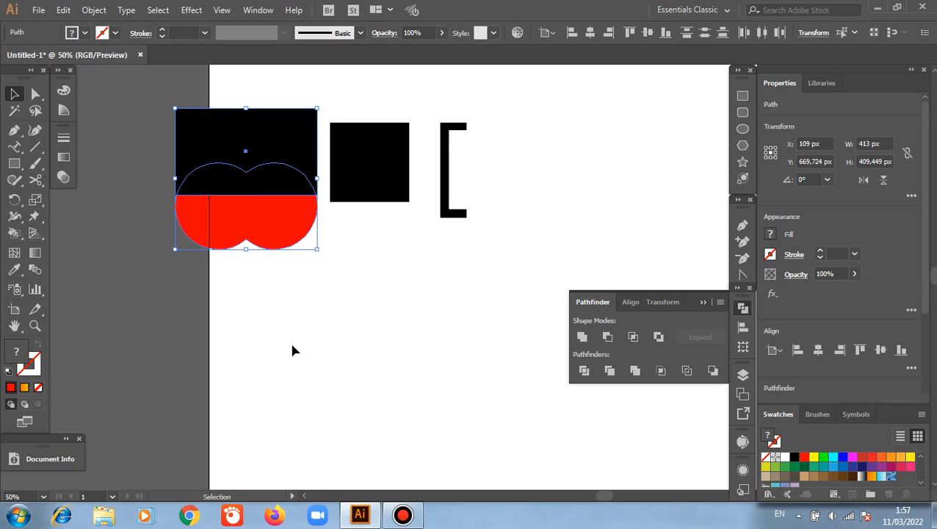
pyautogui.click(292, 349)
pyautogui.click(245, 149)
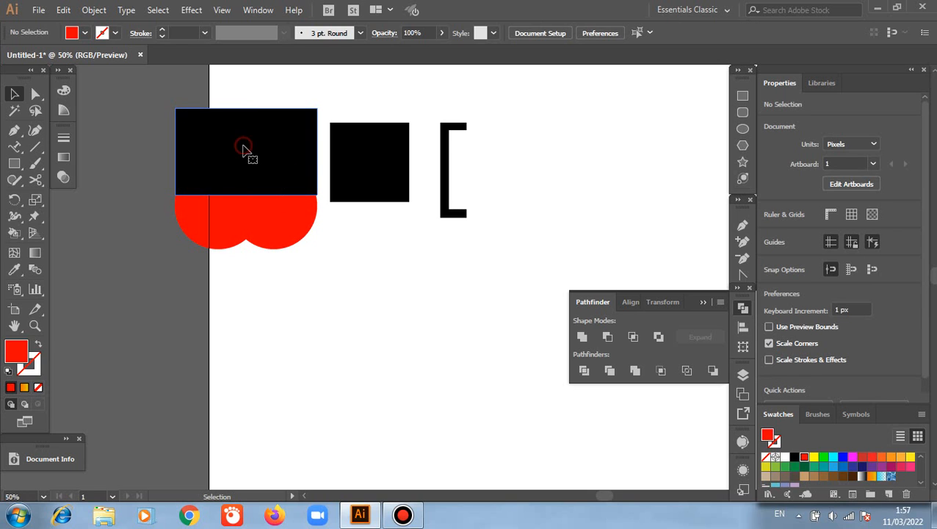
pyautogui.click(334, 306)
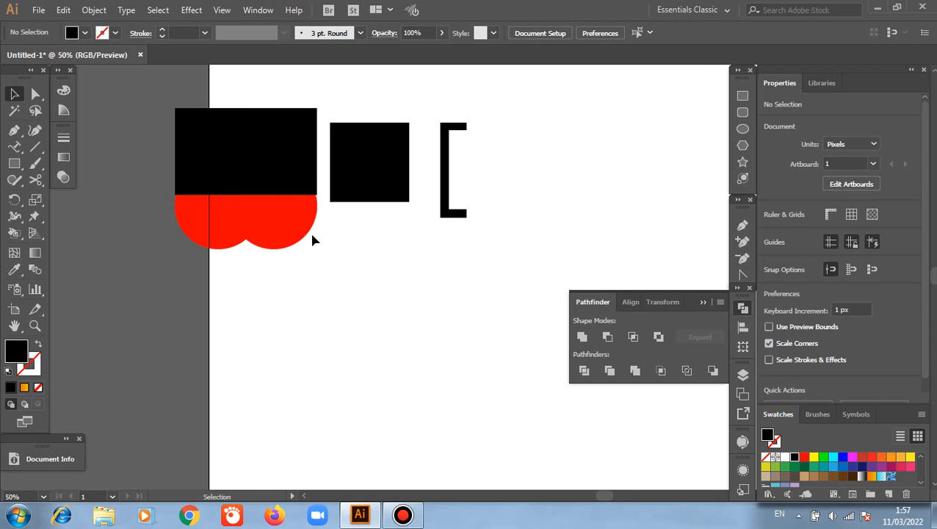
# - Bring the red double-circle shape to the front and merge it with the black rectangle using Pathfinder
pyautogui.click(273, 221)
pyautogui.rightClick(274, 219)
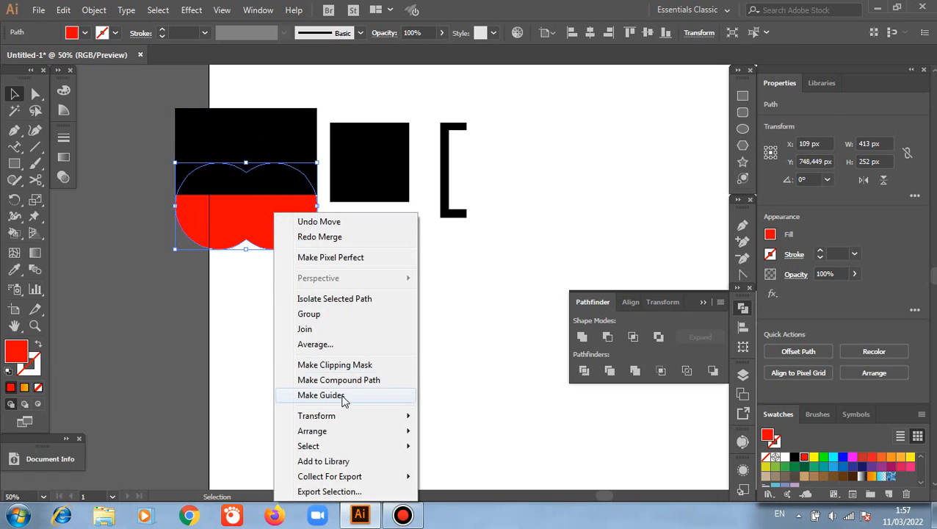
pyautogui.moveTo(397, 424)
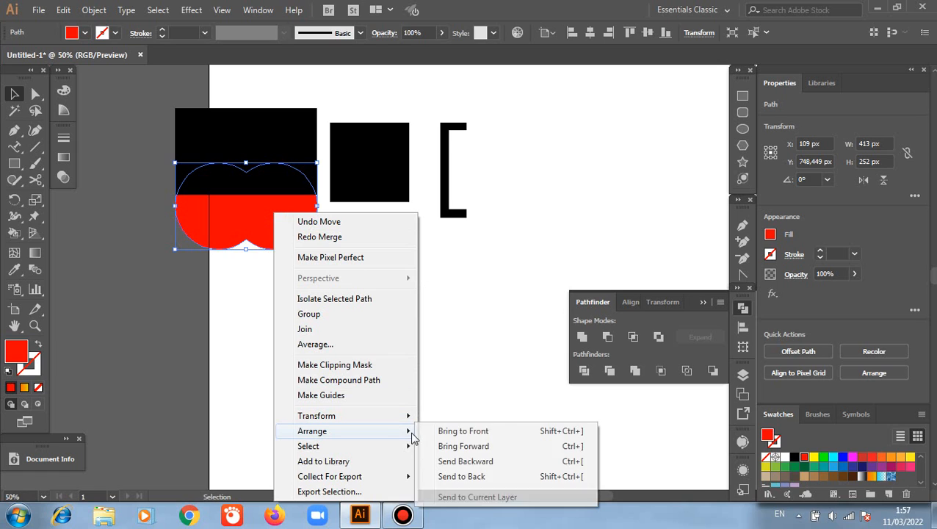
pyautogui.click(442, 430)
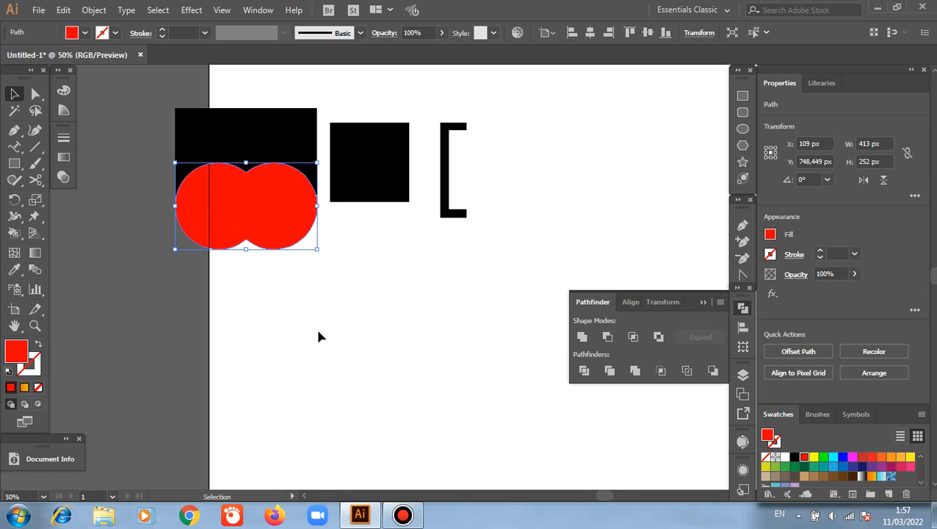
pyautogui.click(263, 292)
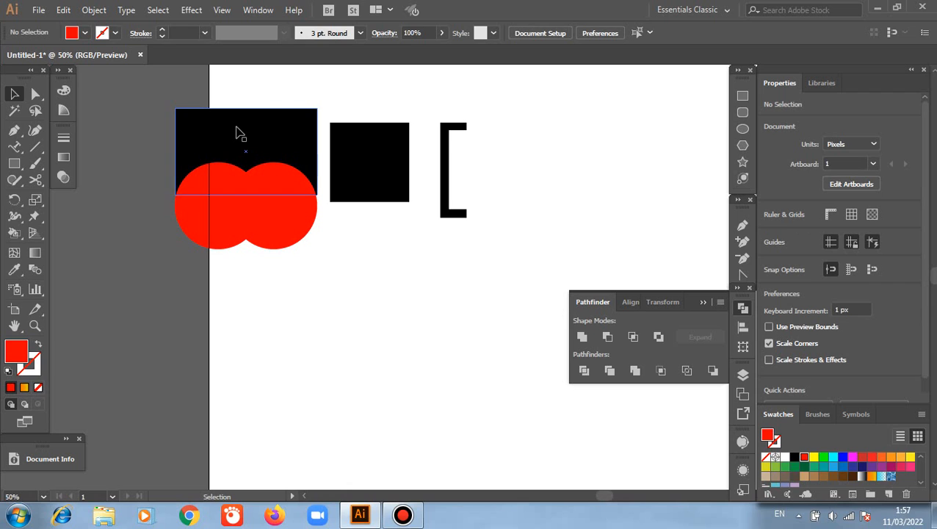
pyautogui.moveTo(151, 115); pyautogui.dragTo(314, 241)
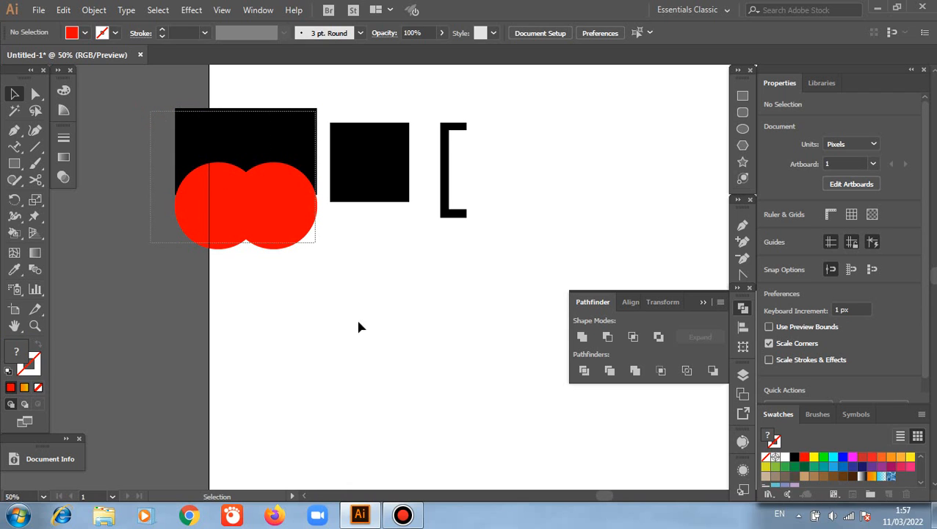
pyautogui.click(635, 371)
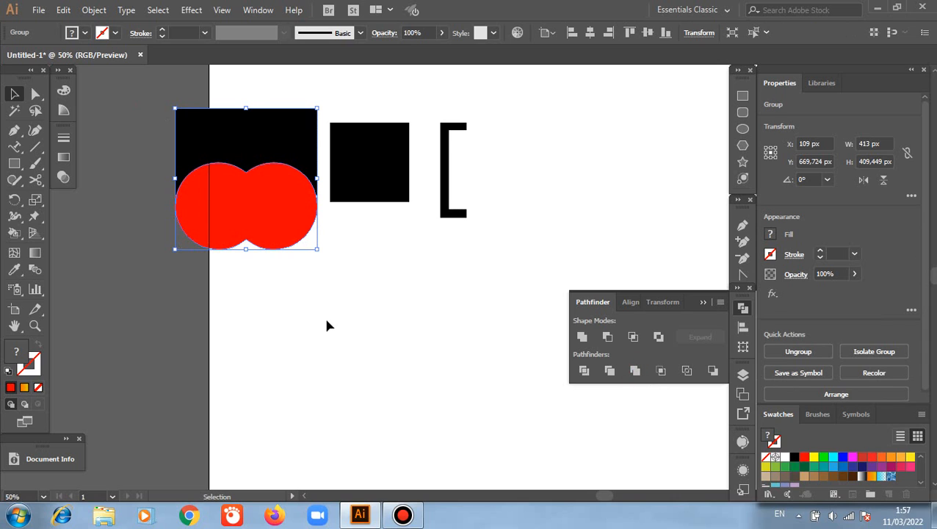
# - Ungroup the merged result and move the red piece down and left to about X 15 px, Y 800 px
pyautogui.rightClick(254, 177)
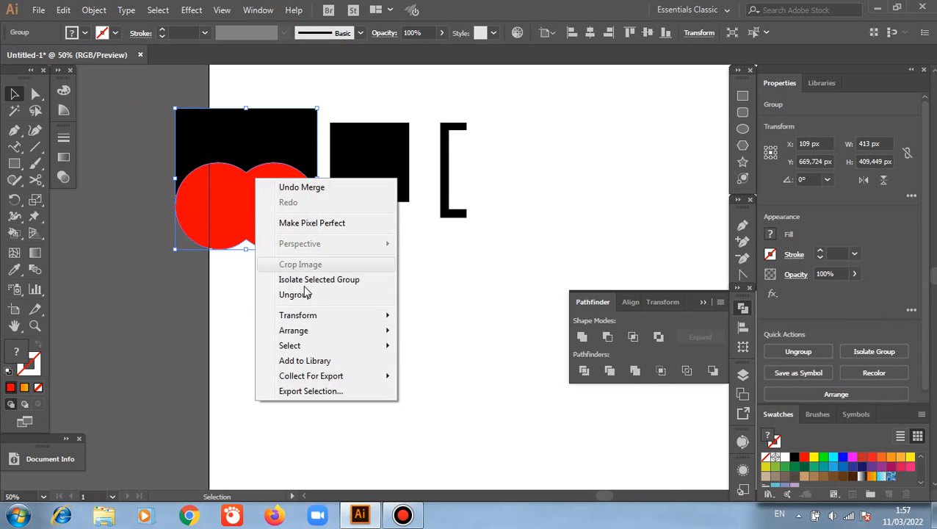
pyautogui.click(309, 296)
pyautogui.click(309, 298)
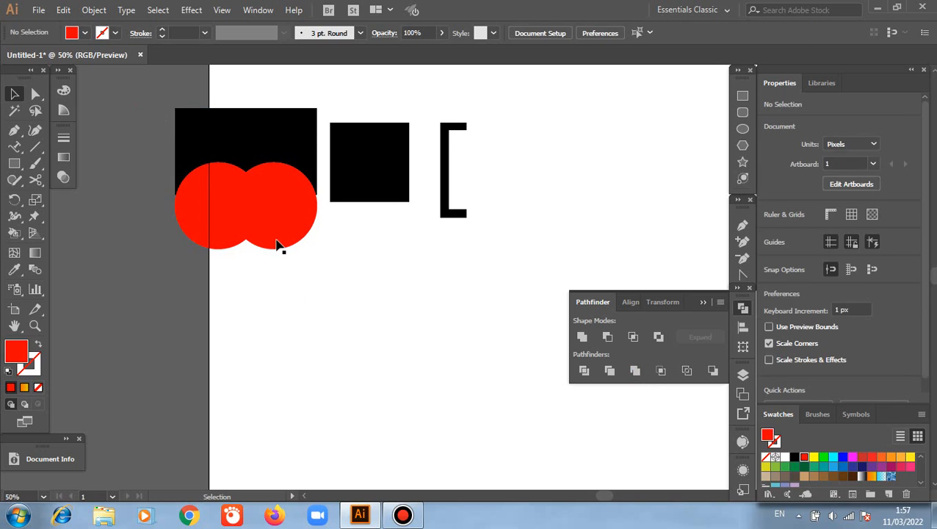
pyautogui.moveTo(276, 247); pyautogui.dragTo(306, 339)
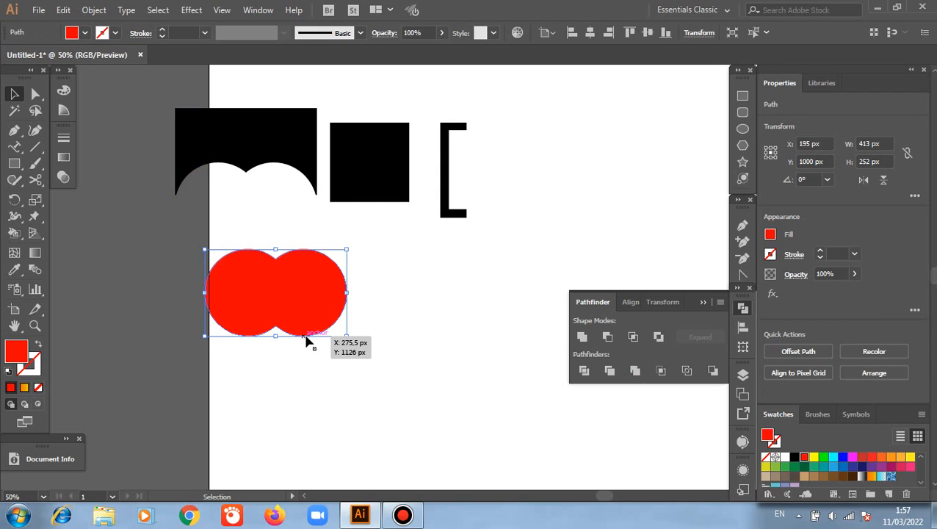
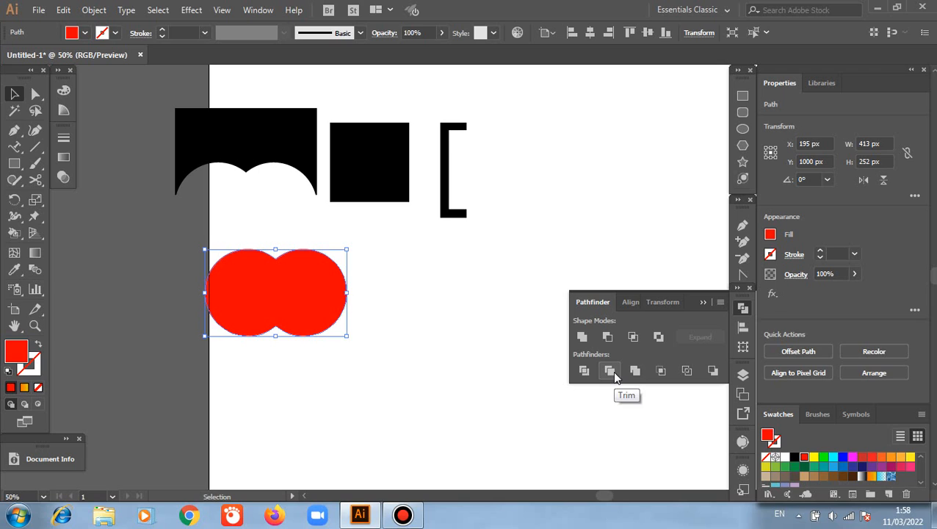
pyautogui.moveTo(244, 315); pyautogui.dragTo(169, 221)
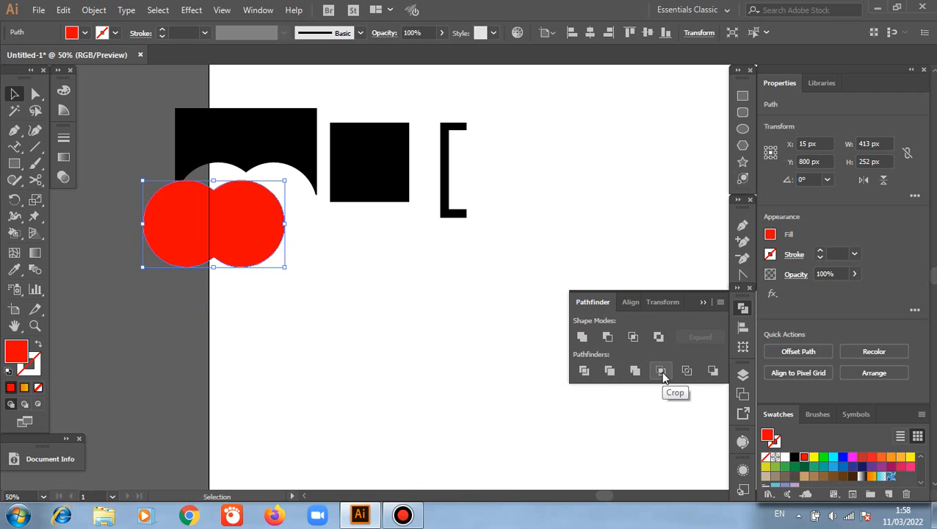
# - Draw a red circle about 352 px across below the black square and place an overlapping copy directly beneath it
pyautogui.click(748, 130)
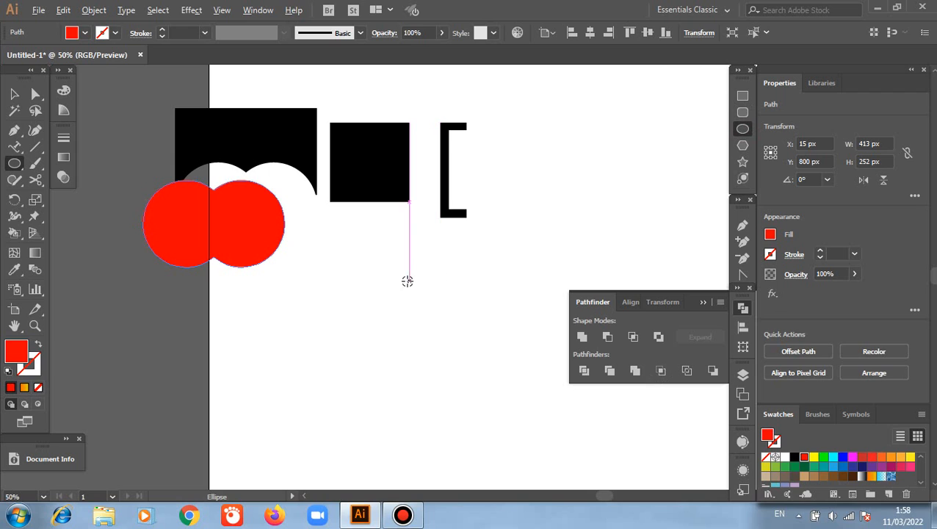
pyautogui.moveTo(384, 320); pyautogui.dragTo(445, 380)
pyautogui.click(14, 94)
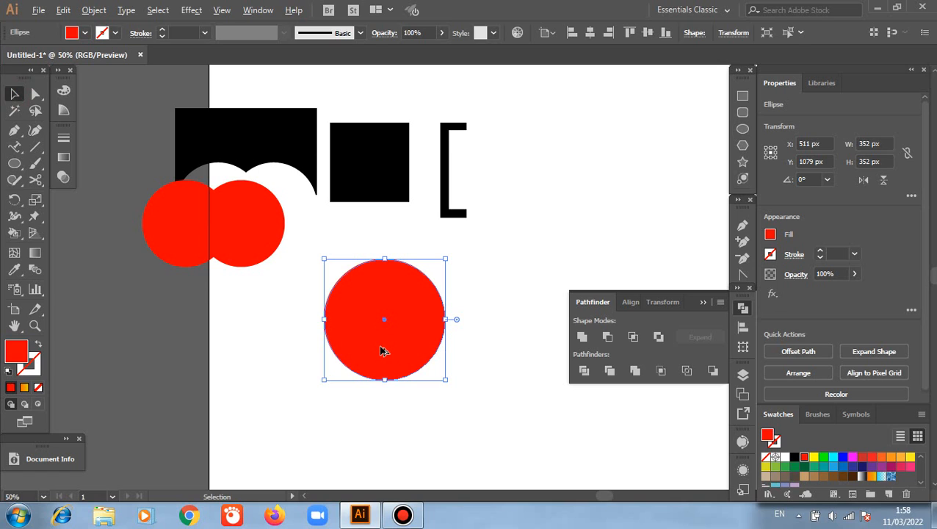
pyautogui.moveTo(389, 368); pyautogui.dragTo(381, 429)
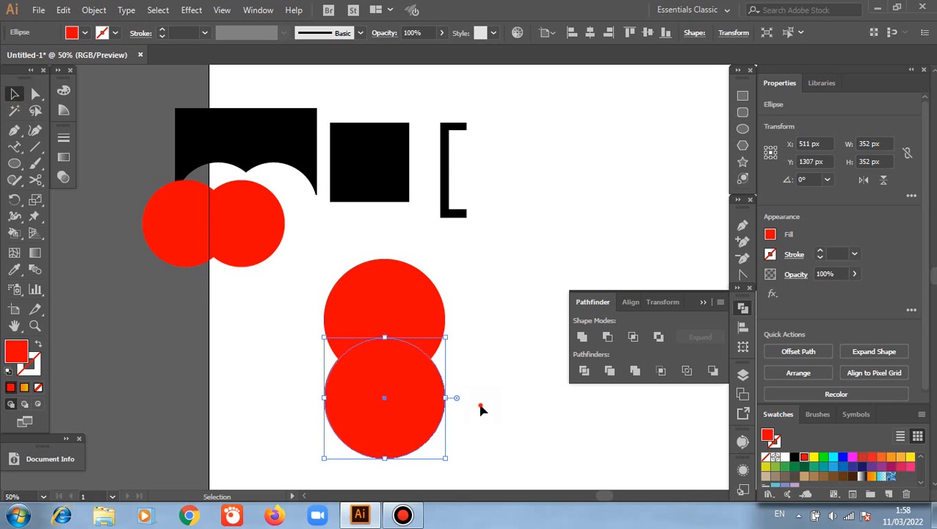
# - Crop the two overlapping red circles with Pathfinder
pyautogui.click(283, 296)
pyautogui.moveTo(266, 277); pyautogui.dragTo(504, 396)
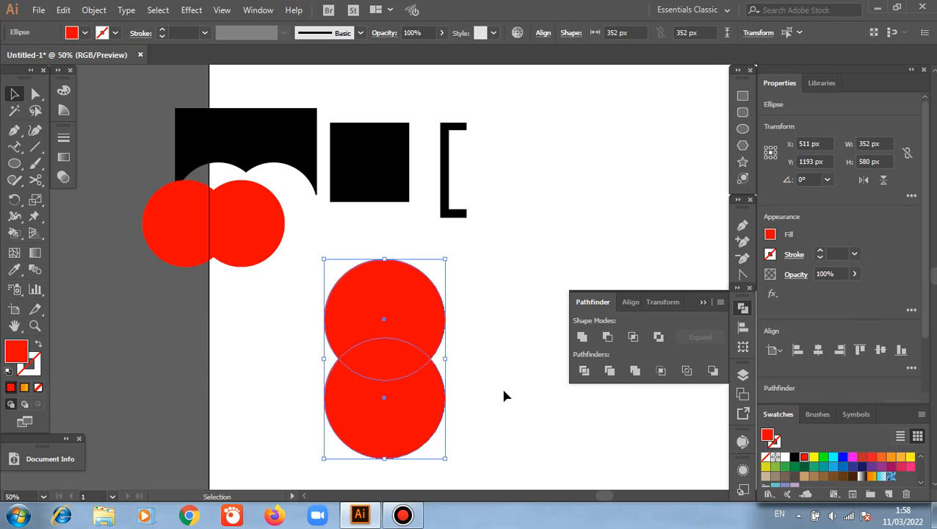
pyautogui.click(660, 371)
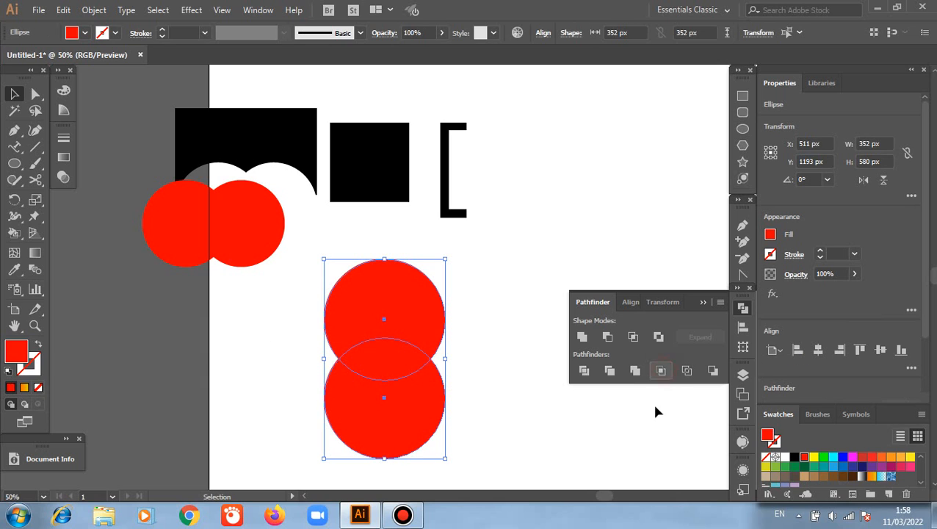
pyautogui.click(532, 418)
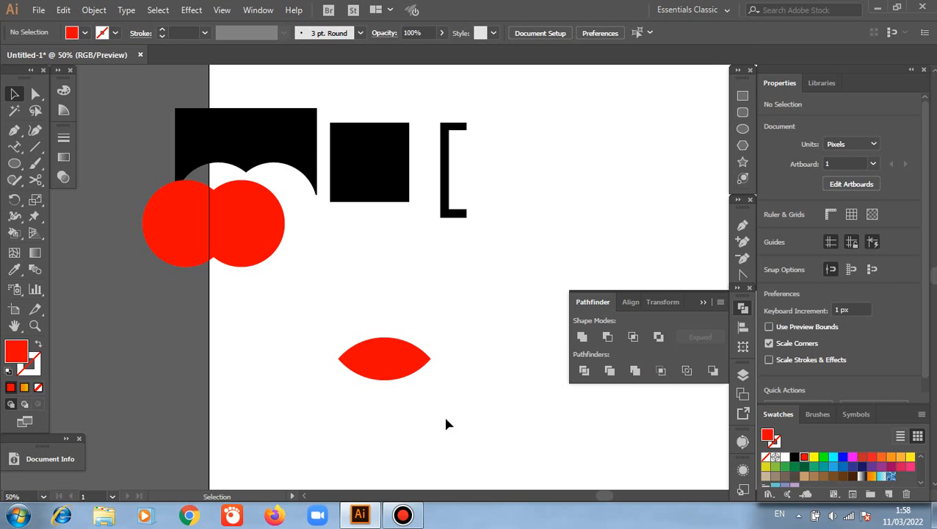
# - Undo the crop of the two red circles and fill the lower circle with black
pyautogui.scroll(-3, 500, 411)
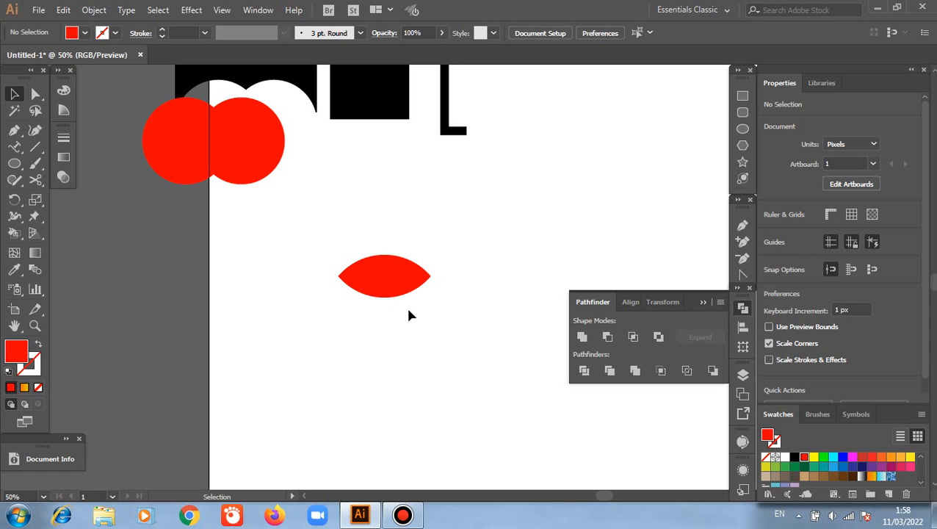
pyautogui.press('a')
pyautogui.hotkey('ctrl', 'z')
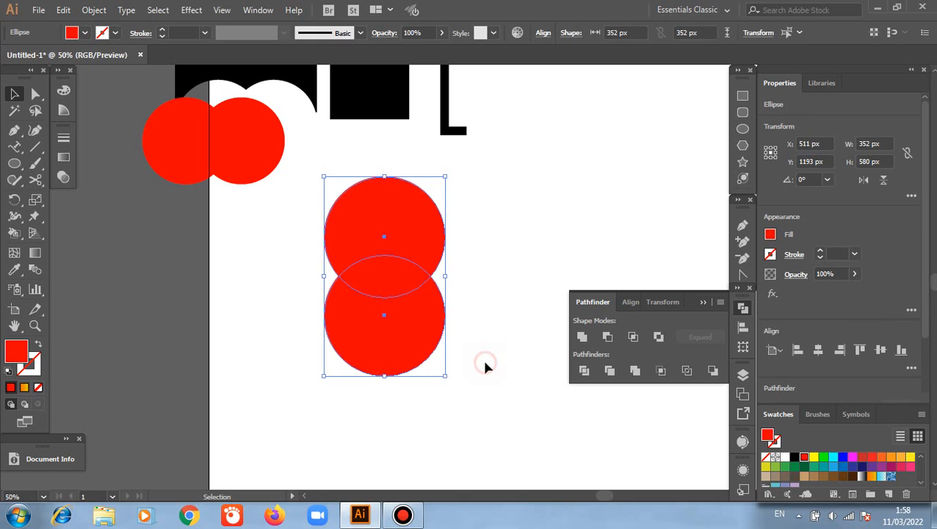
pyautogui.click(482, 356)
pyautogui.click(383, 314)
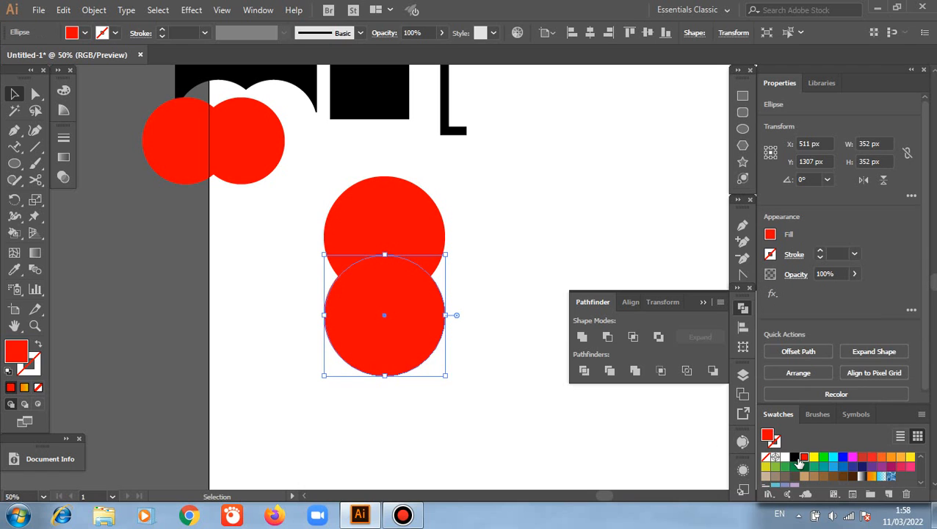
pyautogui.click(795, 458)
pyautogui.click(294, 268)
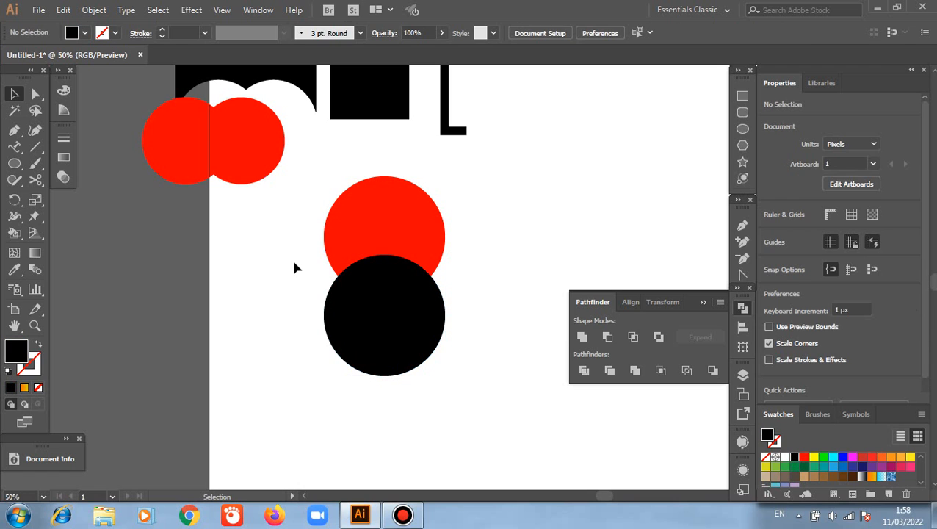
# - Select the red circle and the overlapping black circle and crop them with Pathfinder
pyautogui.moveTo(285, 211); pyautogui.dragTo(496, 377)
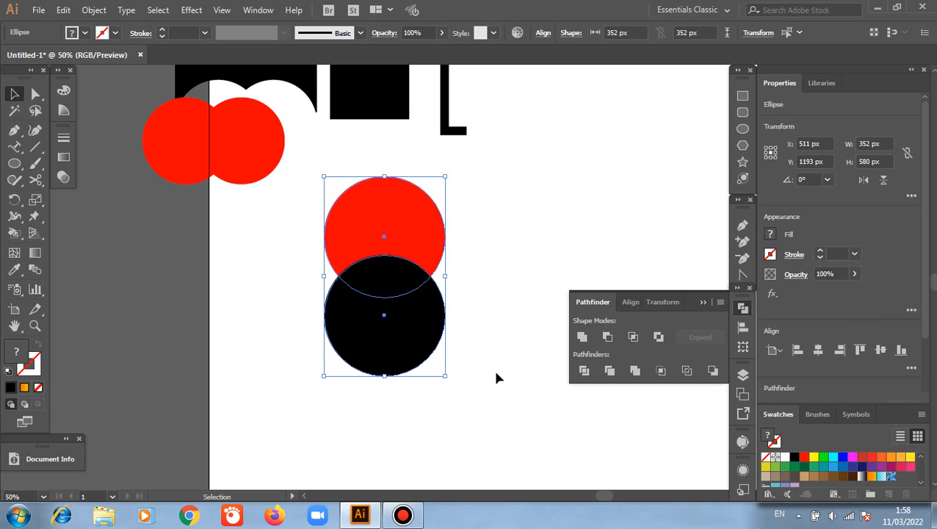
pyautogui.click(505, 362)
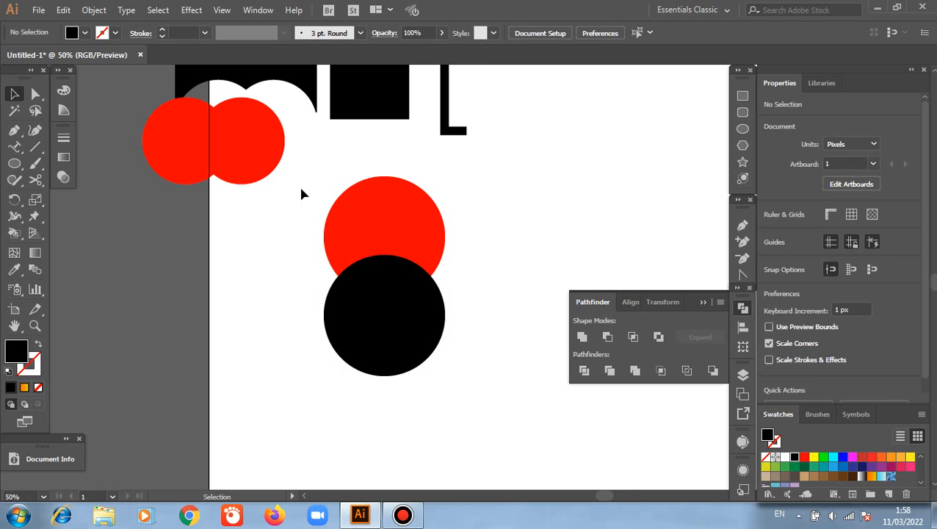
pyautogui.moveTo(301, 189); pyautogui.dragTo(470, 362)
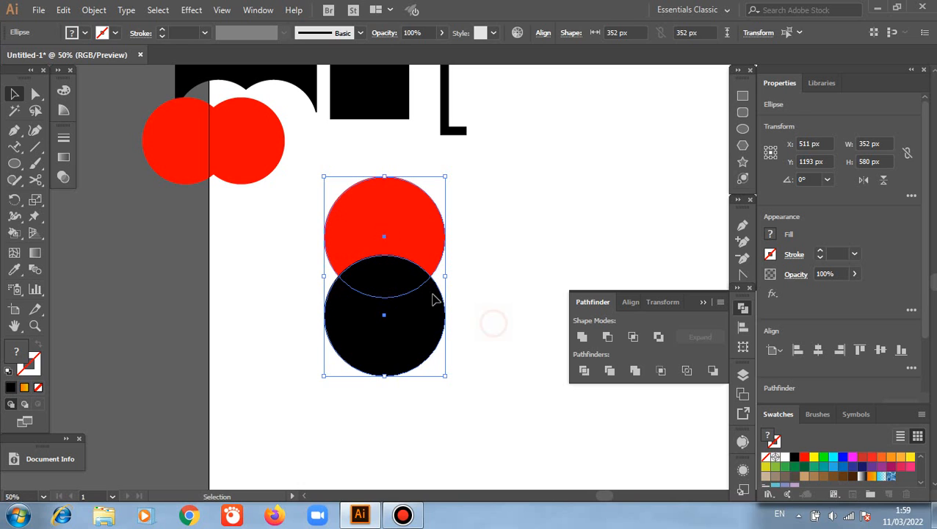
pyautogui.moveTo(291, 203); pyautogui.dragTo(444, 355)
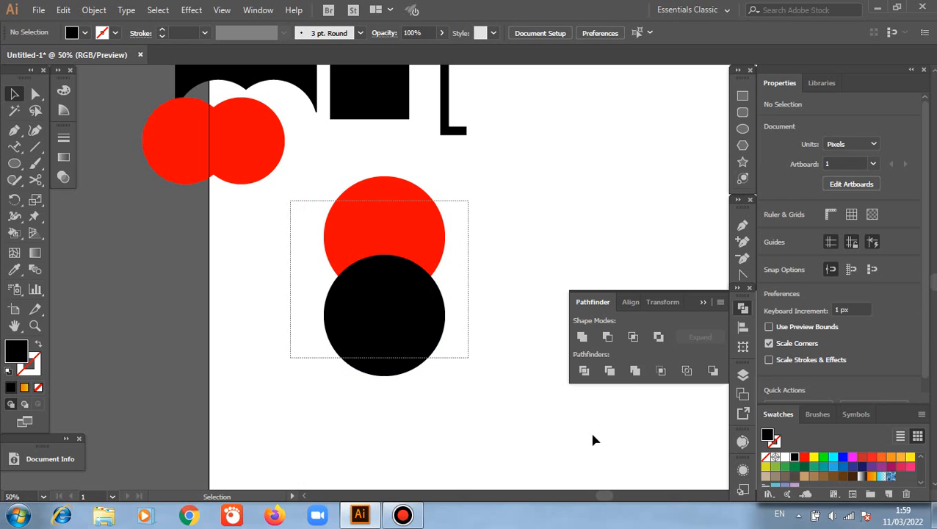
pyautogui.click(661, 371)
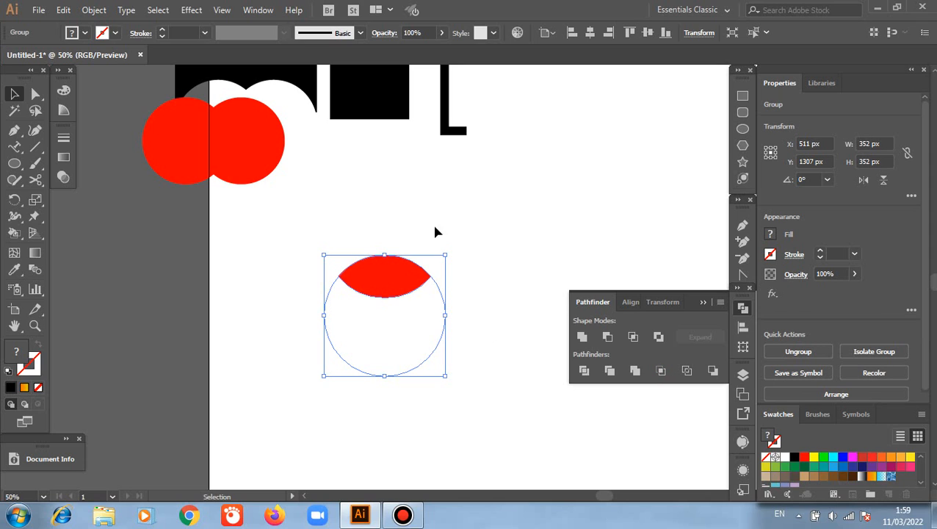
# - Fill the whole cropped group, including its invisible circle part, with yellow
pyautogui.click(501, 335)
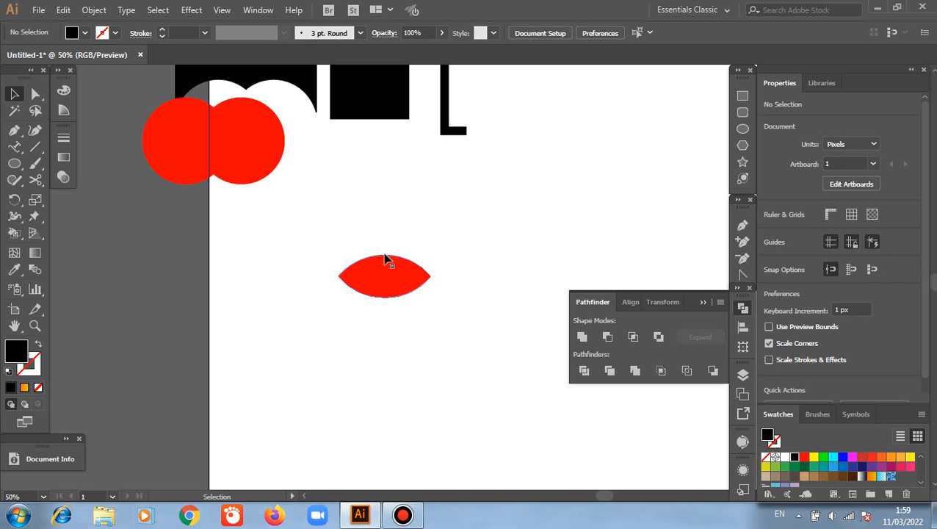
pyautogui.click(330, 304)
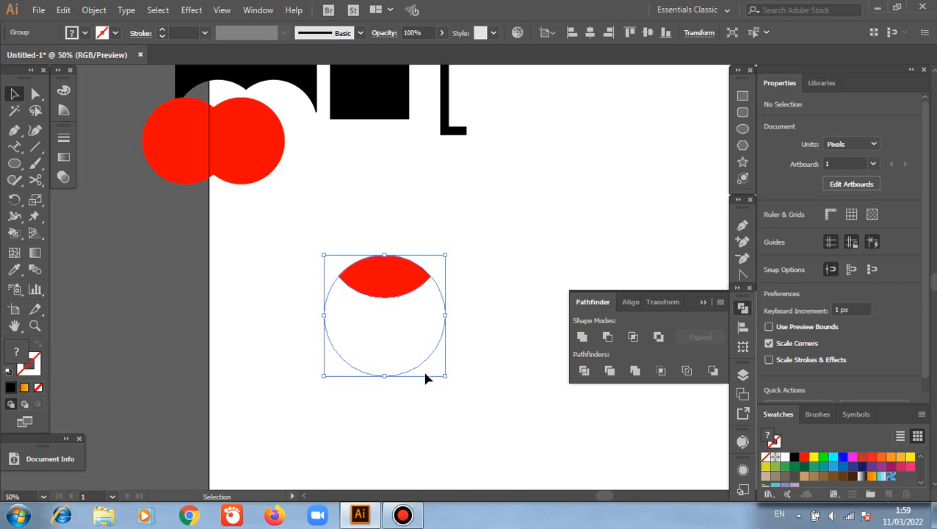
pyautogui.click(814, 457)
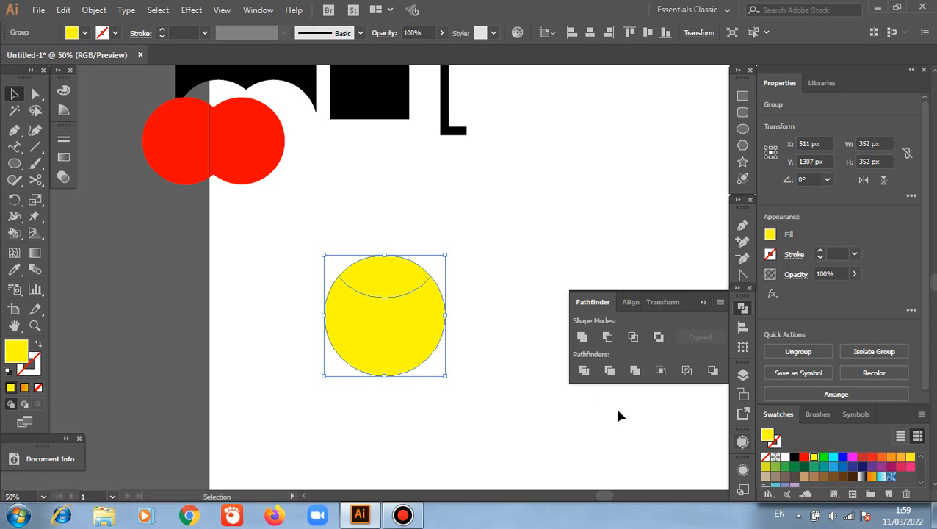
pyautogui.click(482, 313)
# - Ungroup the yellow cropped group and fill its upper lens-shaped overlap piece with red
pyautogui.click(388, 280)
pyautogui.rightClick(388, 280)
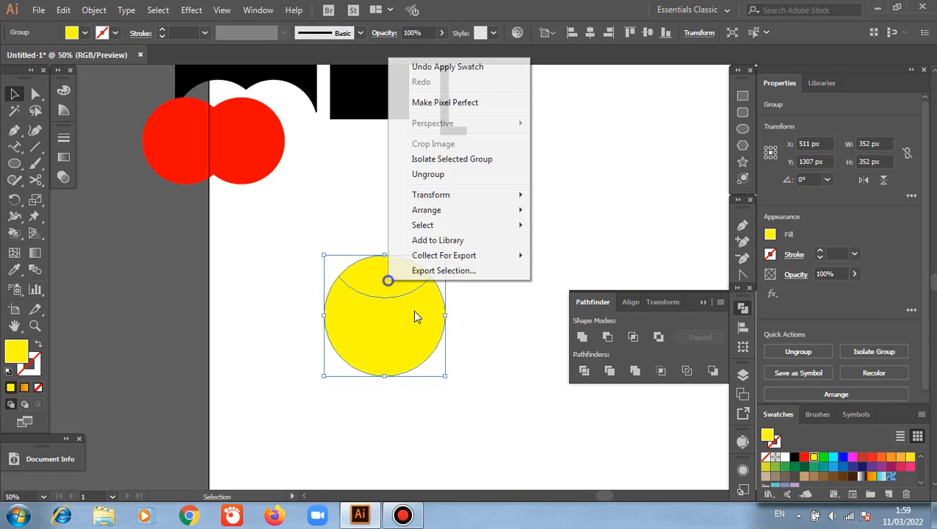
pyautogui.click(432, 180)
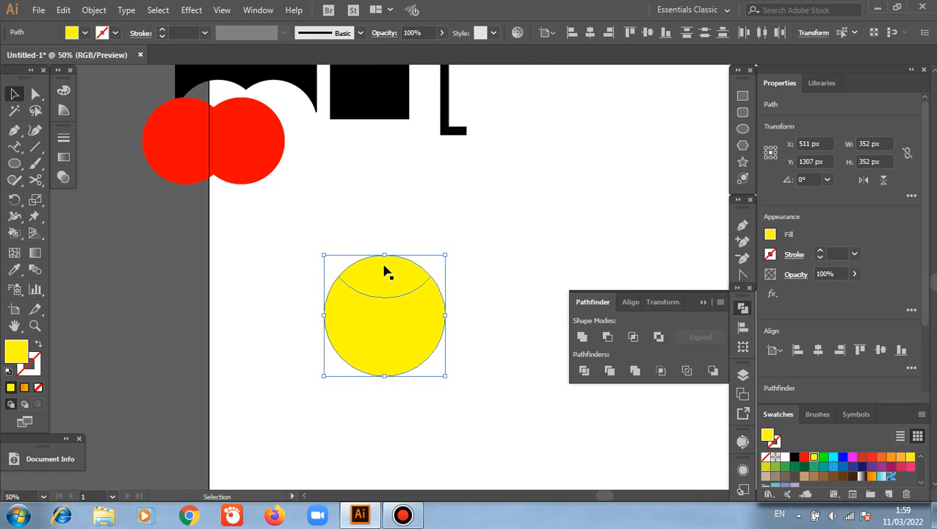
pyautogui.click(384, 266)
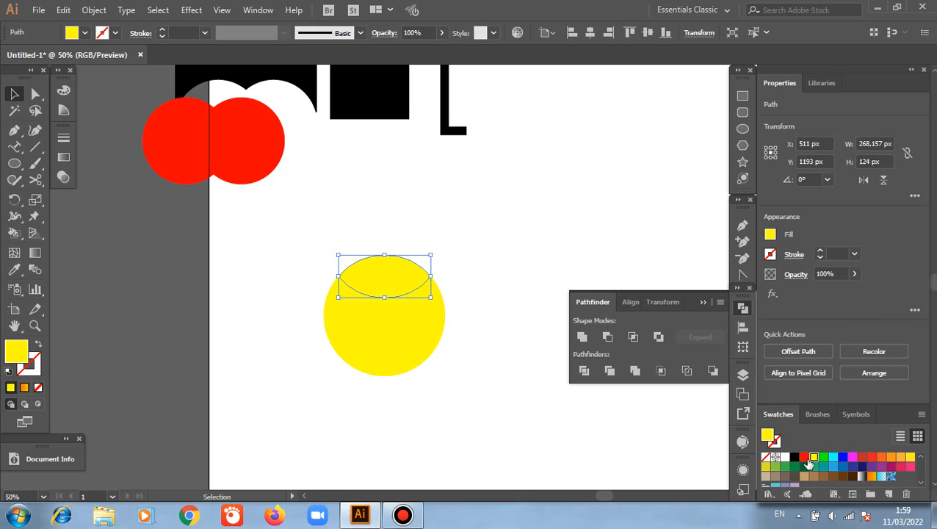
pyautogui.click(805, 458)
pyautogui.click(535, 402)
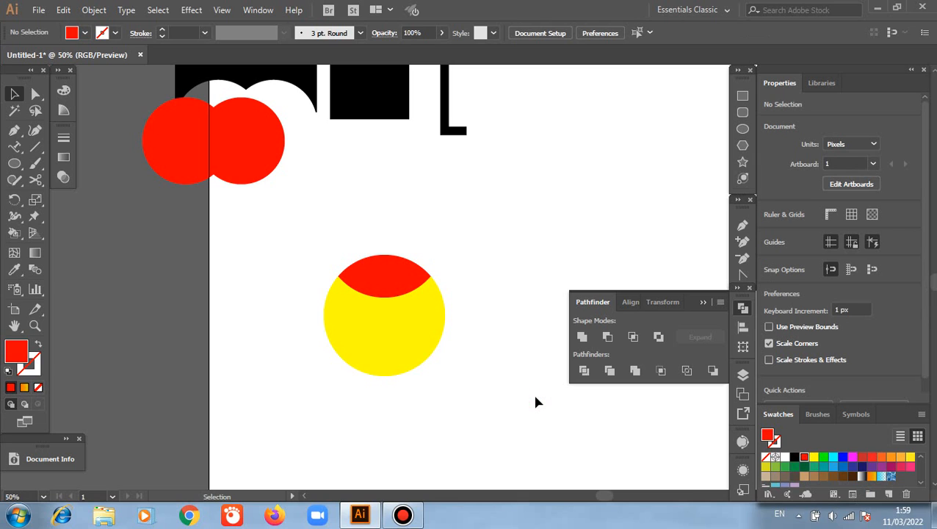
# - Undo the recolouring, ungrouping and crop to restore the full red circle and the overlapping black circle
pyautogui.hotkey('ctrl', 'z')
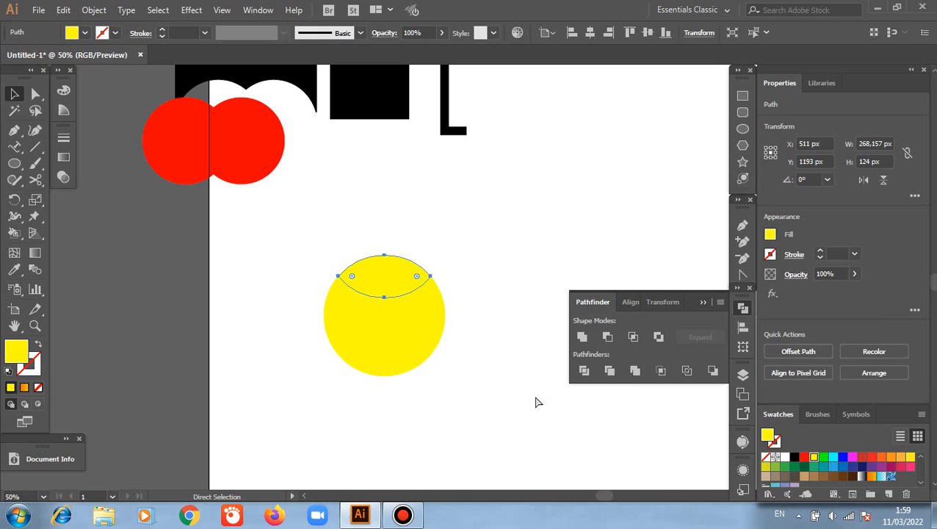
pyautogui.hotkey('ctrl', 'z')
pyautogui.hotkey('ctrl', 'z')
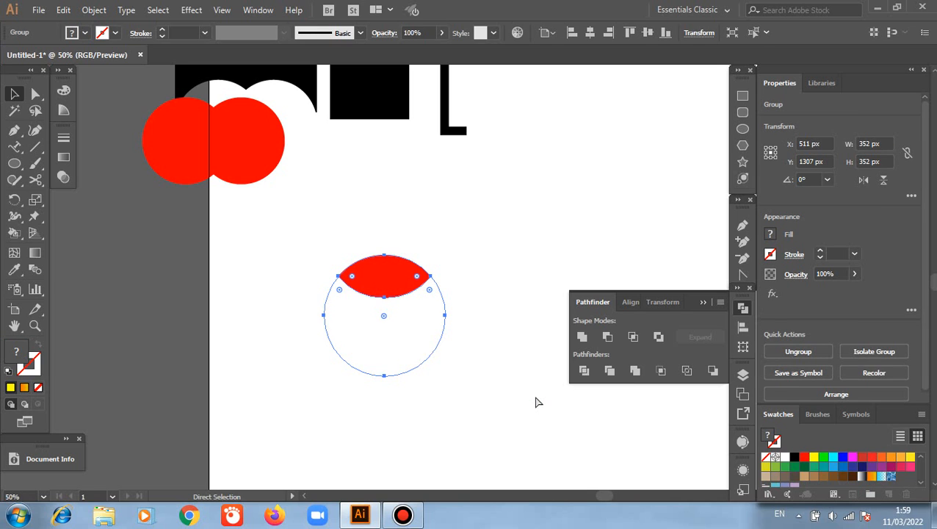
pyautogui.hotkey('ctrl', 'z')
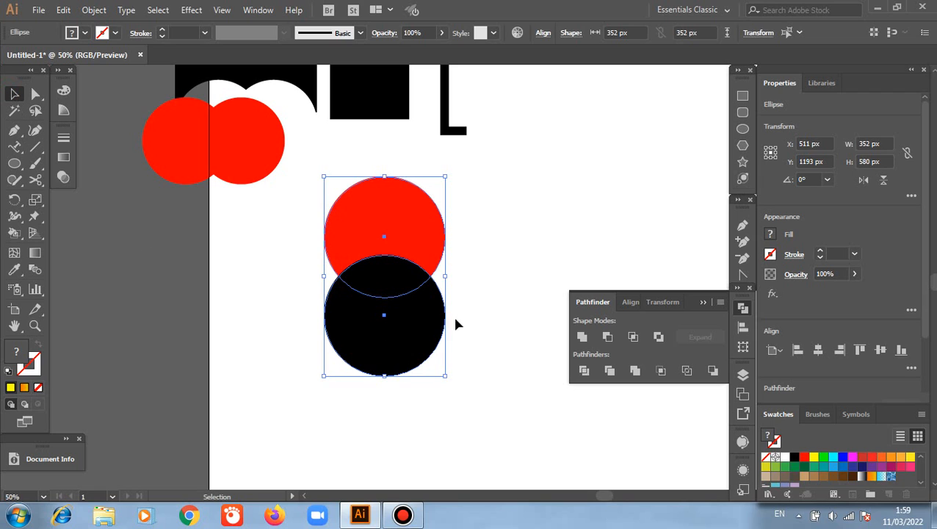
pyautogui.click(510, 261)
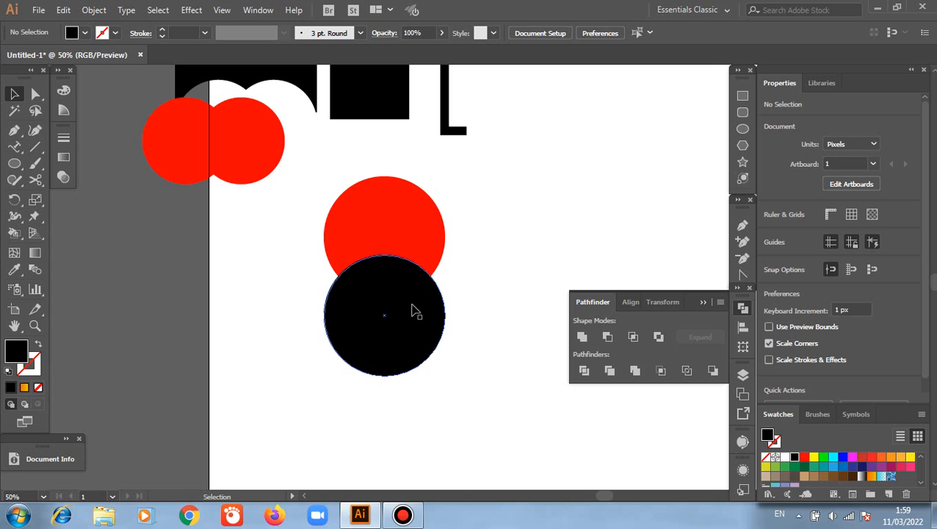
# - Bring the red circle to the front, above the overlapping black circle
pyautogui.click(412, 220)
pyautogui.rightClick(496, 218)
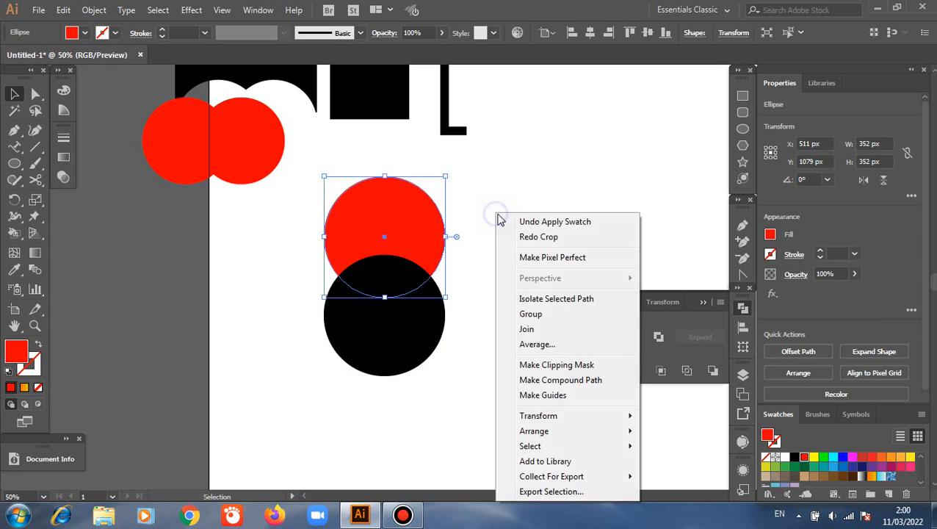
pyautogui.moveTo(569, 417)
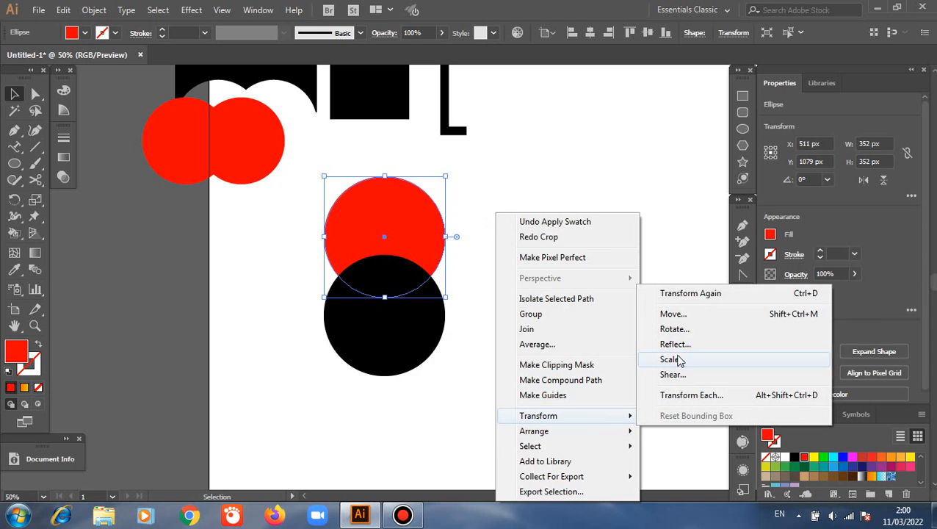
pyautogui.moveTo(632, 434)
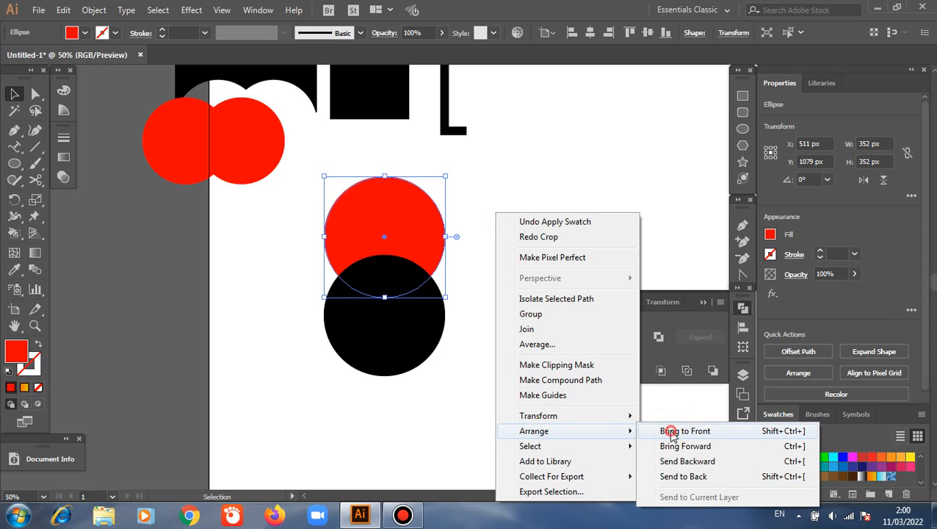
pyautogui.click(664, 432)
pyautogui.click(263, 367)
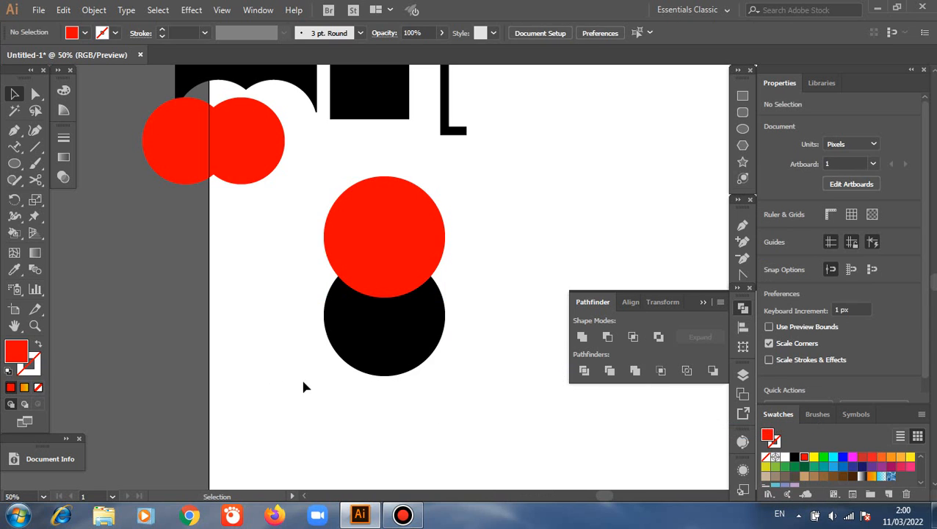
# - Select the red and black circles and crop them with Pathfinder
pyautogui.moveTo(264, 252); pyautogui.dragTo(465, 379)
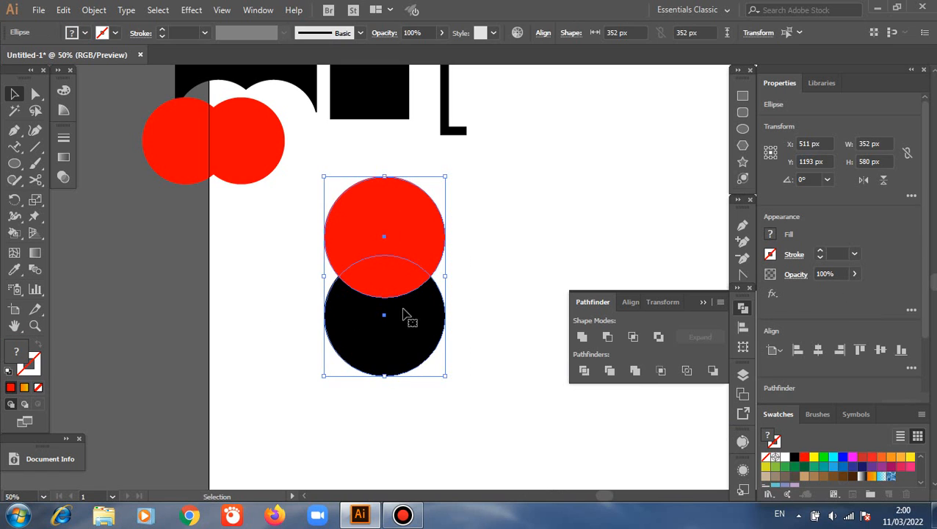
pyautogui.click(662, 372)
pyautogui.click(460, 338)
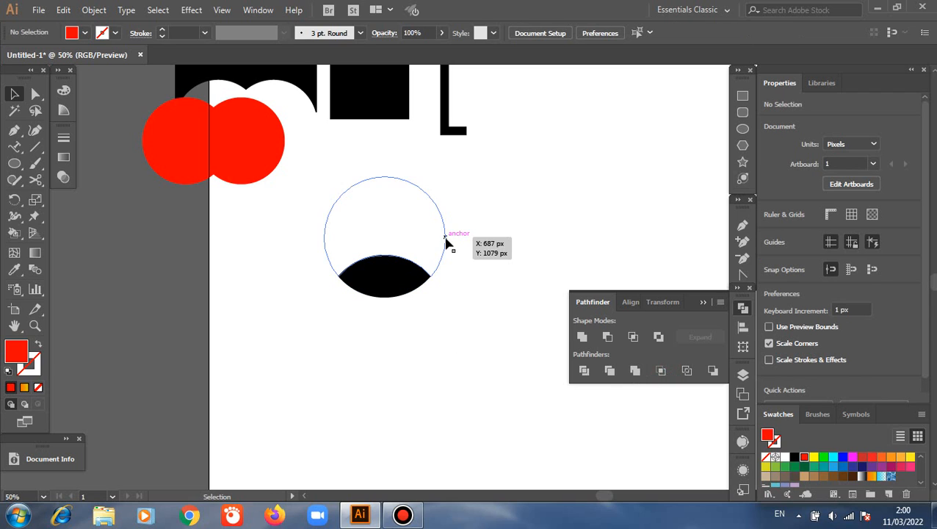
# - Ungroup the cropped result and fill the invisible part of the circle above the black overlap with red
pyautogui.click(445, 242)
pyautogui.rightClick(506, 192)
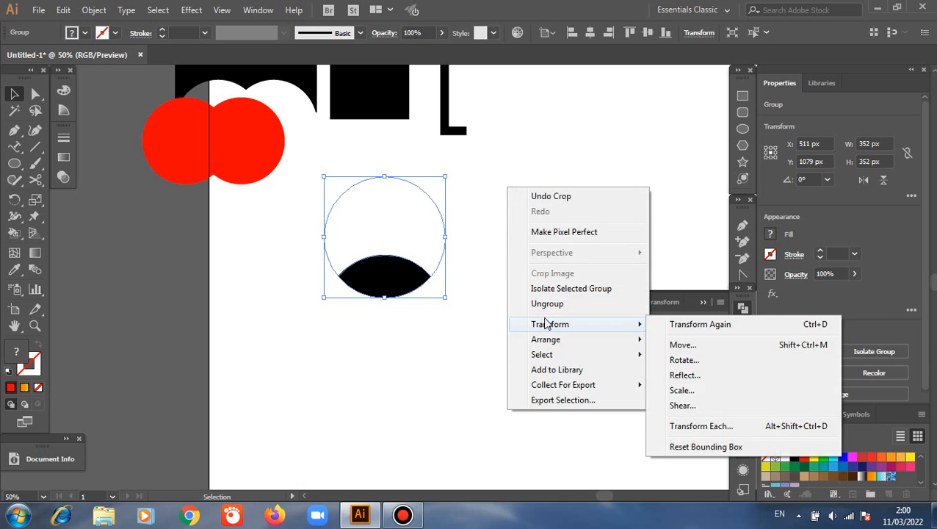
pyautogui.click(537, 304)
pyautogui.click(479, 246)
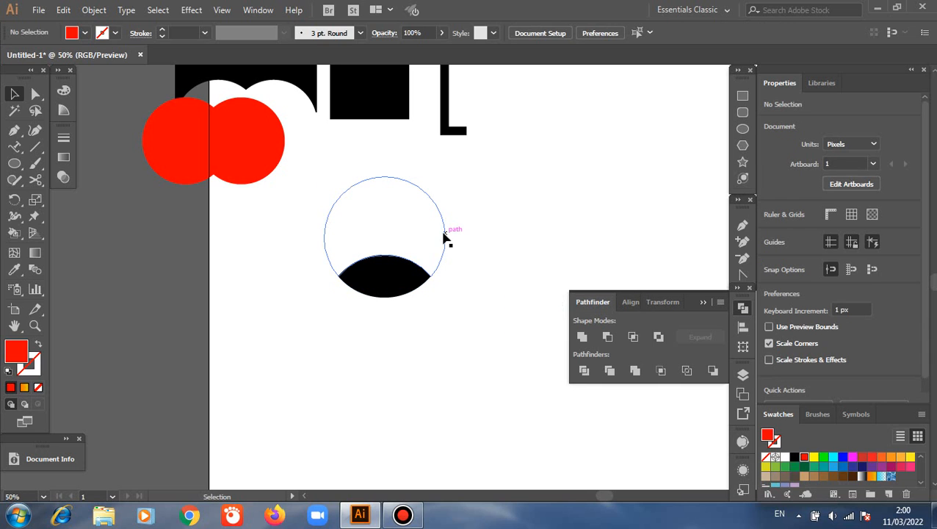
pyautogui.click(444, 234)
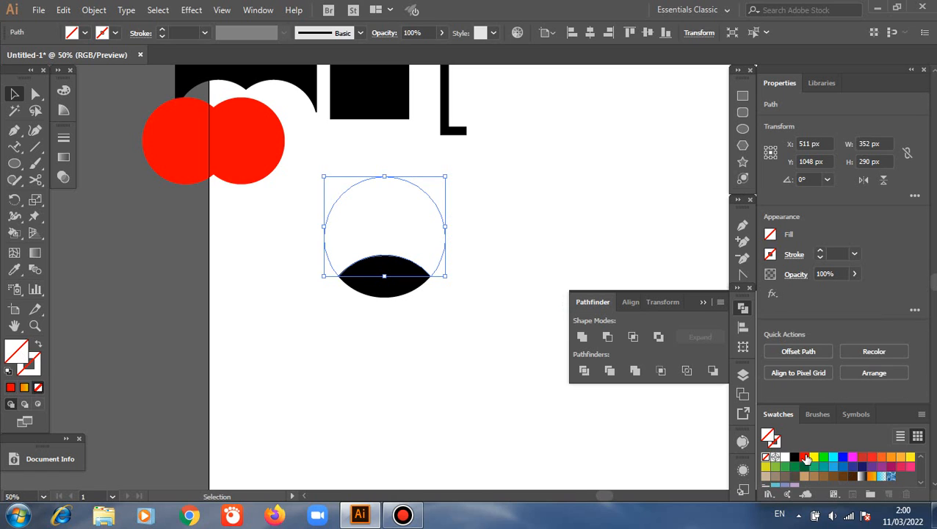
pyautogui.click(805, 457)
pyautogui.click(450, 365)
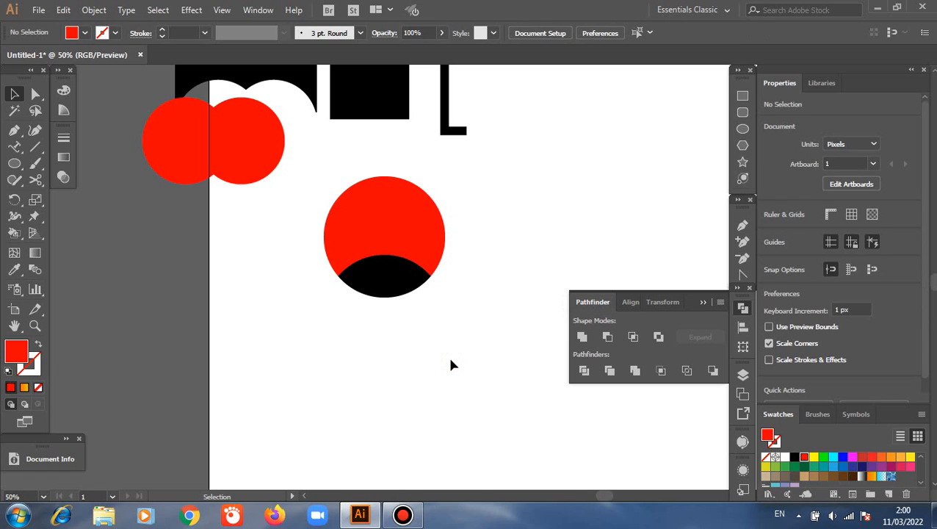
# - Draw a red circle about 344 px in diameter in the empty area below the cropped circle
pyautogui.scroll(1, 468, 407)
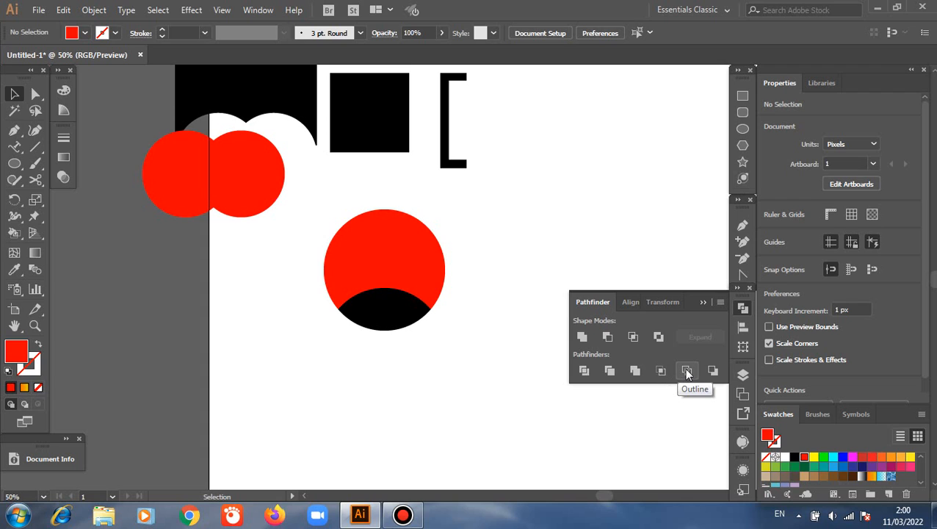
pyautogui.click(742, 128)
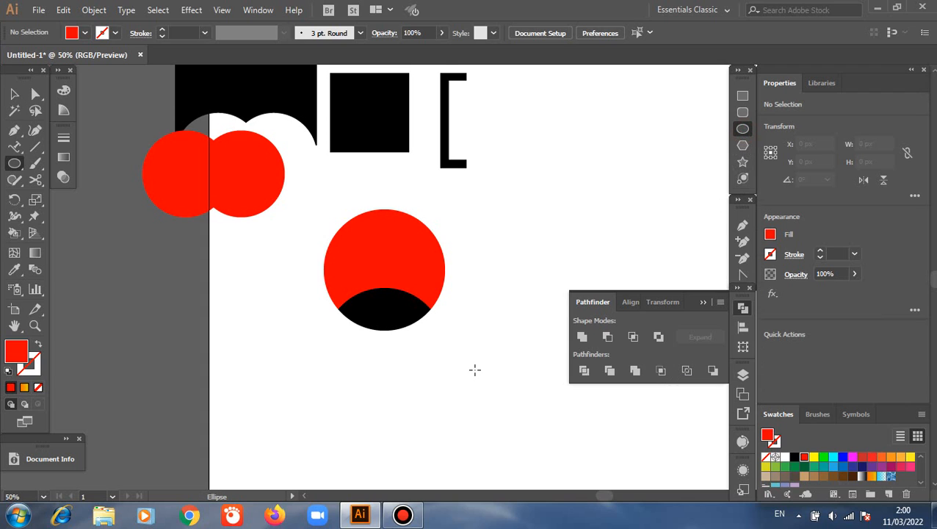
pyautogui.scroll(-3, 474, 370)
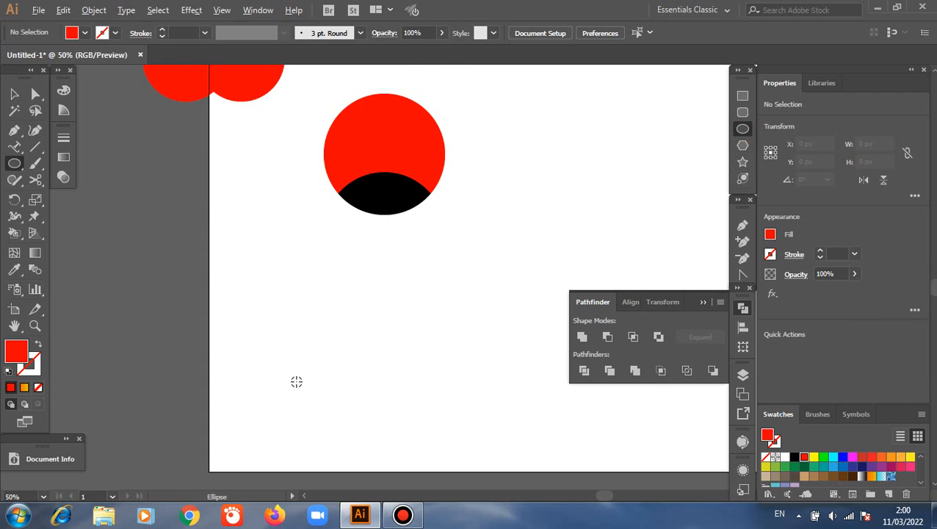
pyautogui.moveTo(338, 291); pyautogui.dragTo(398, 350)
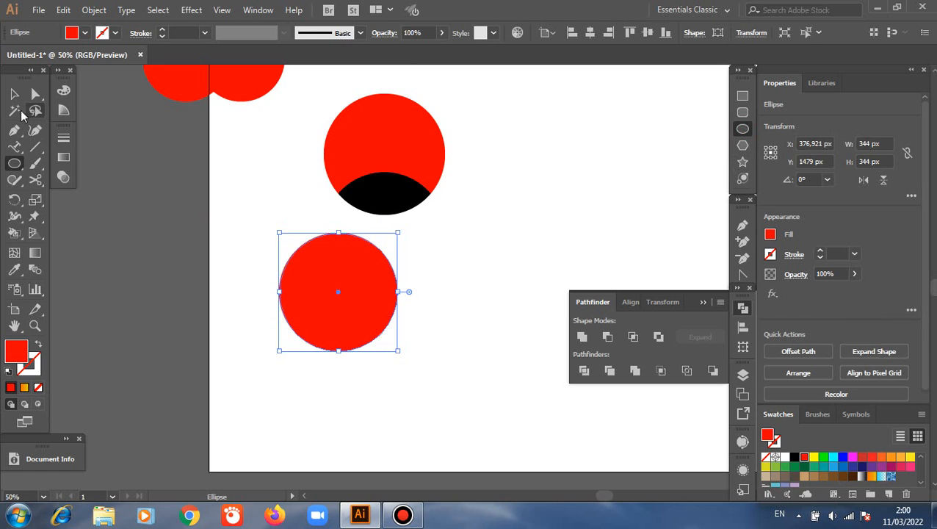
pyautogui.click(14, 94)
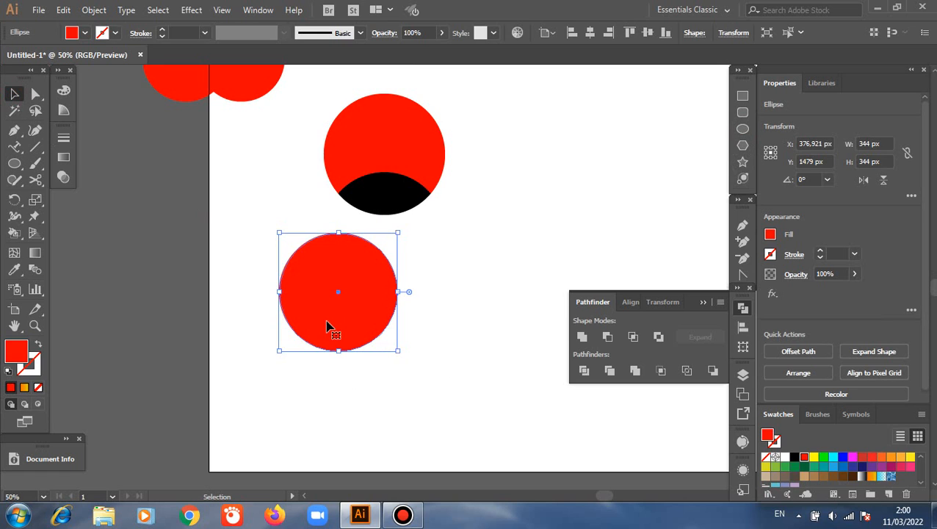
# - Duplicate the new red circle downward with an overlap and apply the Pathfinder Outline operation to both circles
pyautogui.moveTo(328, 326); pyautogui.dragTo(392, 390)
pyautogui.moveTo(206, 256); pyautogui.dragTo(425, 411)
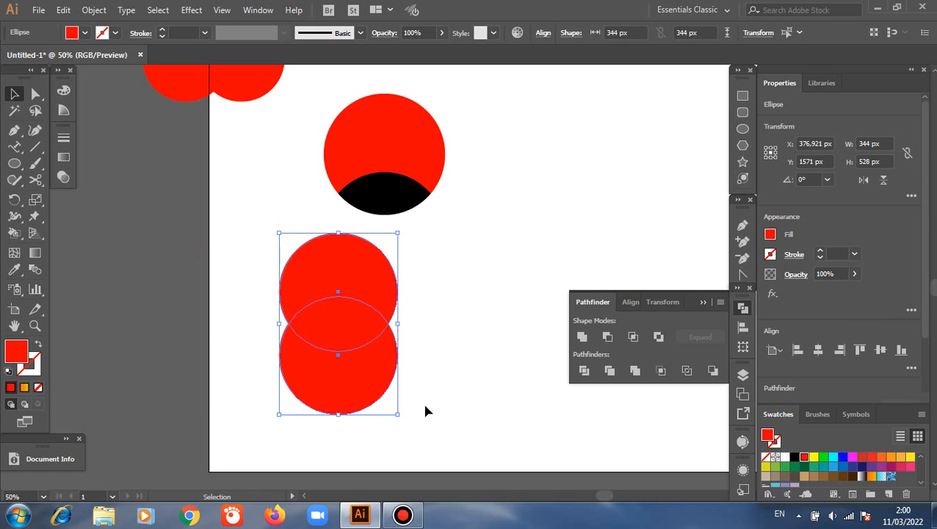
pyautogui.click(688, 373)
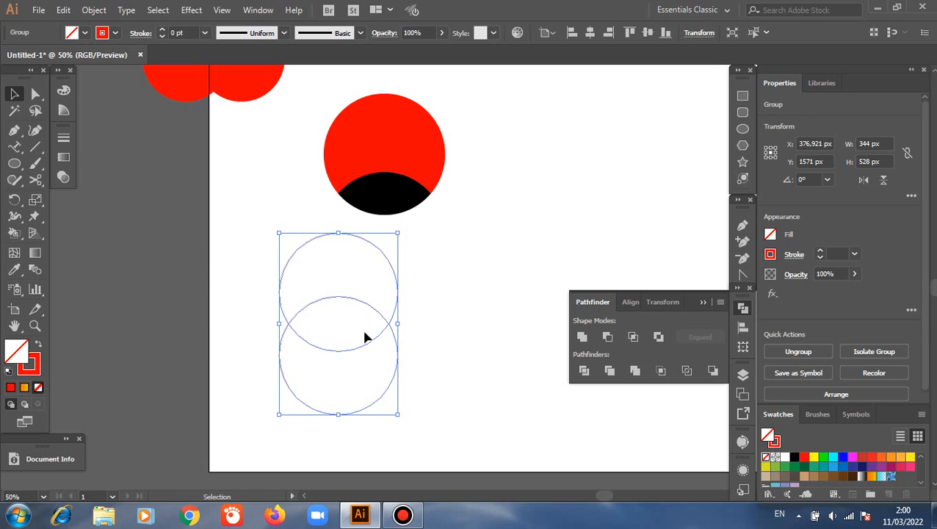
pyautogui.click(35, 368)
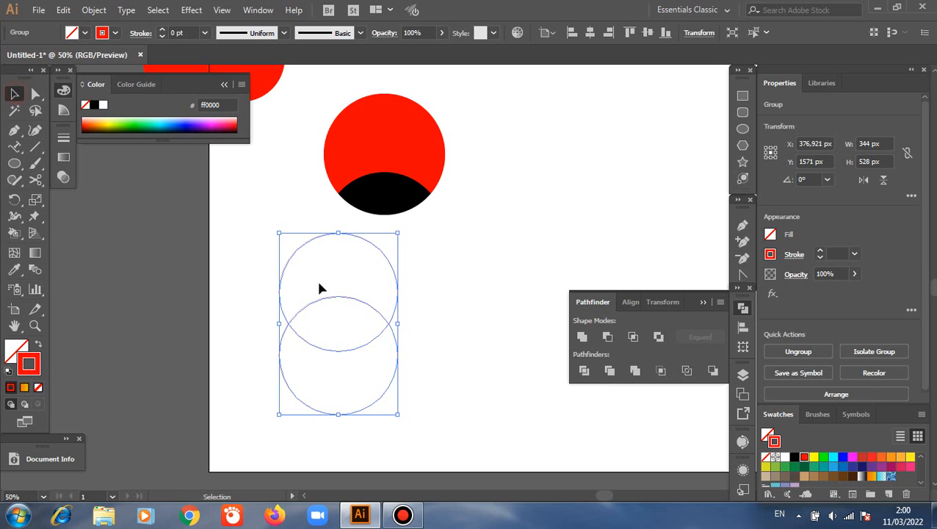
pyautogui.click(458, 346)
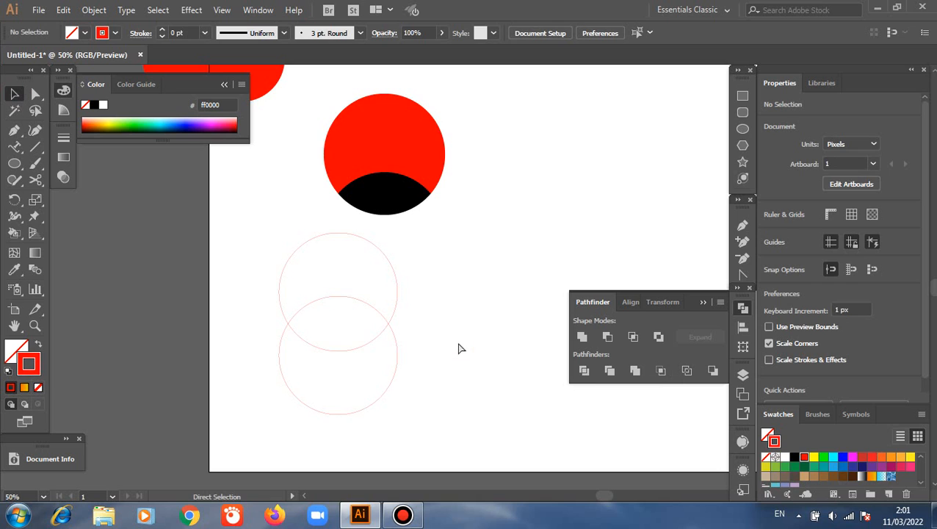
# - Undo the outline and the duplicate, and place a new copy of the red circle partly overlapping it below
pyautogui.hotkey('ctrl', 'z')
pyautogui.hotkey('ctrl', 'z')
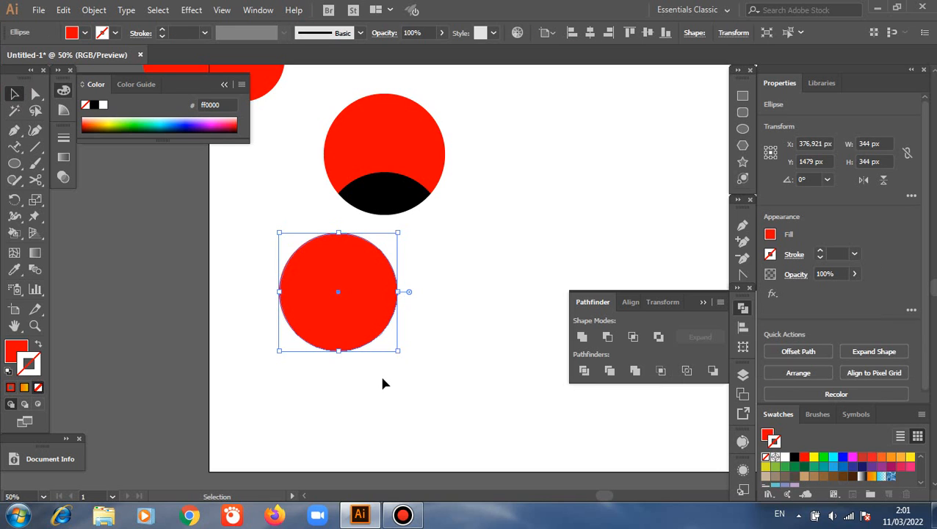
pyautogui.moveTo(357, 257); pyautogui.dragTo(352, 396)
pyautogui.click(428, 390)
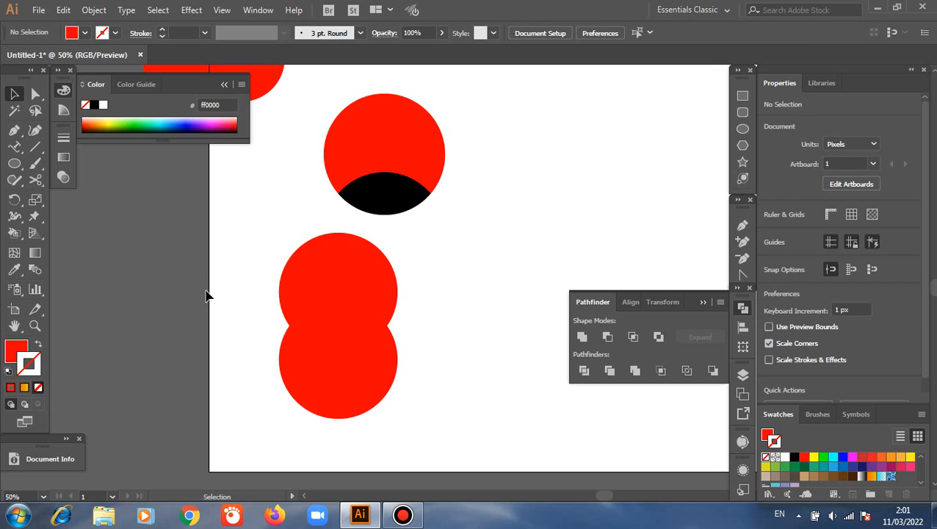
# - Select the two overlapping red circles and convert them with the Pathfinder Outline operation
pyautogui.moveTo(207, 270); pyautogui.dragTo(478, 405)
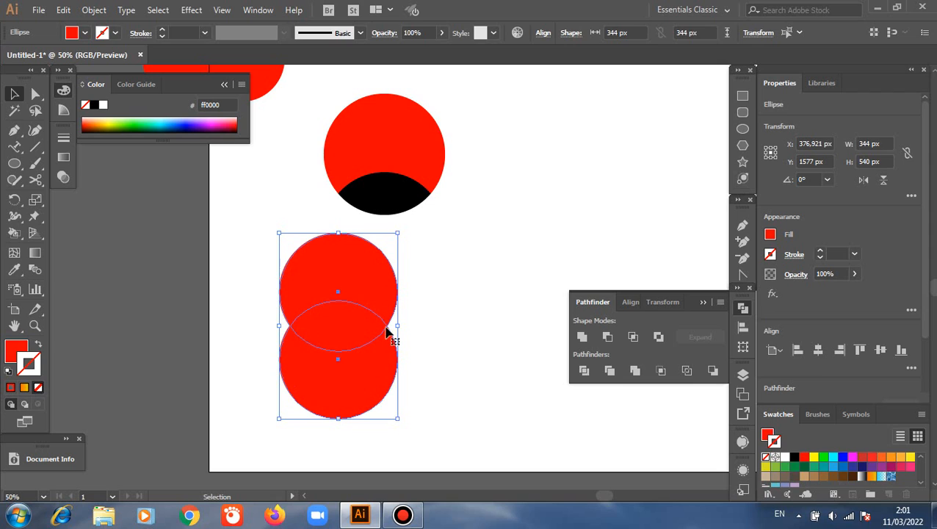
pyautogui.click(687, 372)
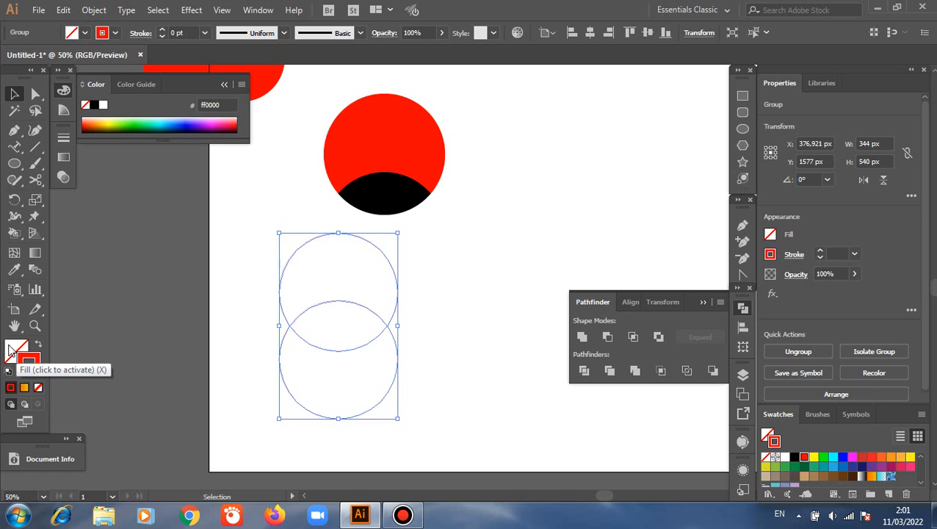
pyautogui.click(253, 322)
pyautogui.moveTo(243, 300); pyautogui.dragTo(397, 388)
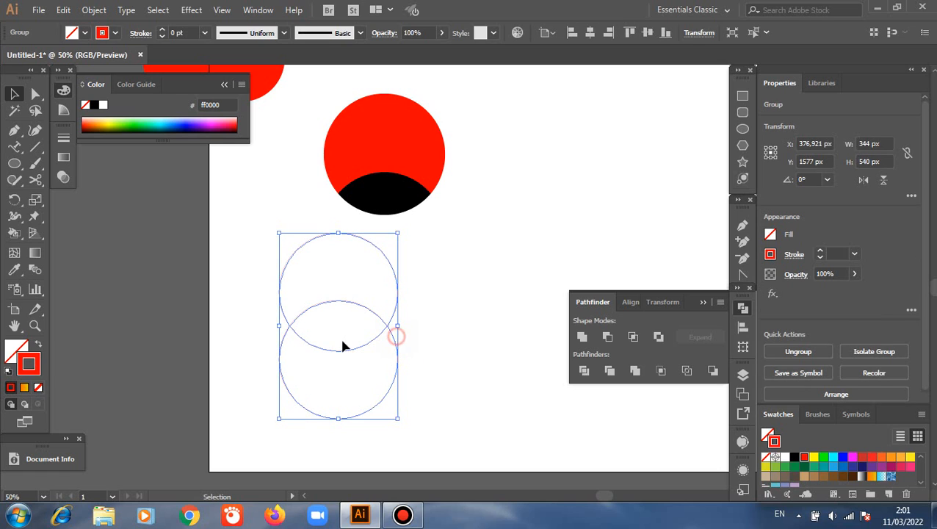
pyautogui.click(483, 356)
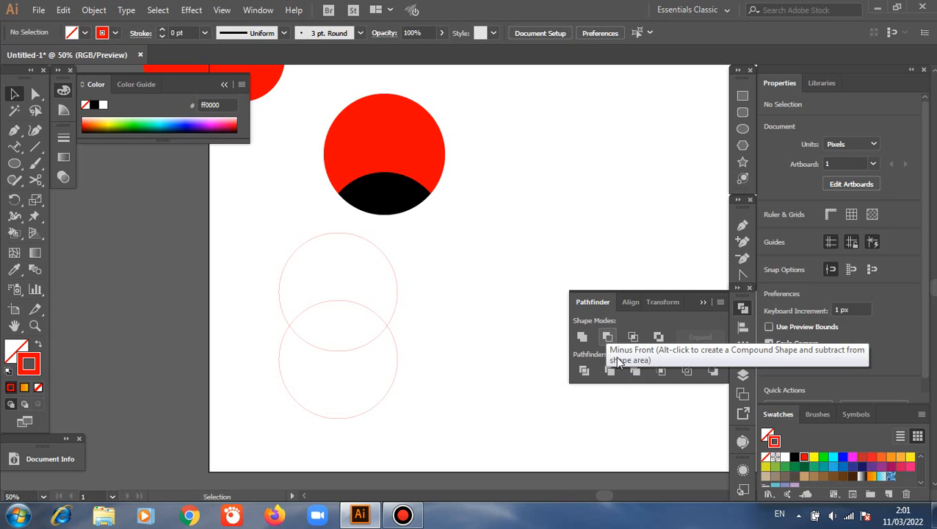
# - Select the outlined circle group and swap its fill and stroke colours
pyautogui.moveTo(244, 273); pyautogui.dragTo(397, 414)
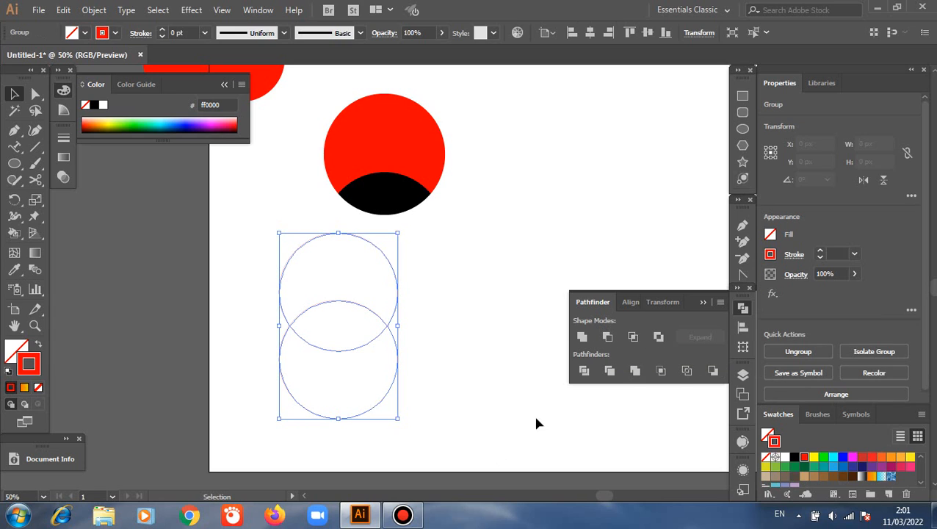
pyautogui.click(37, 345)
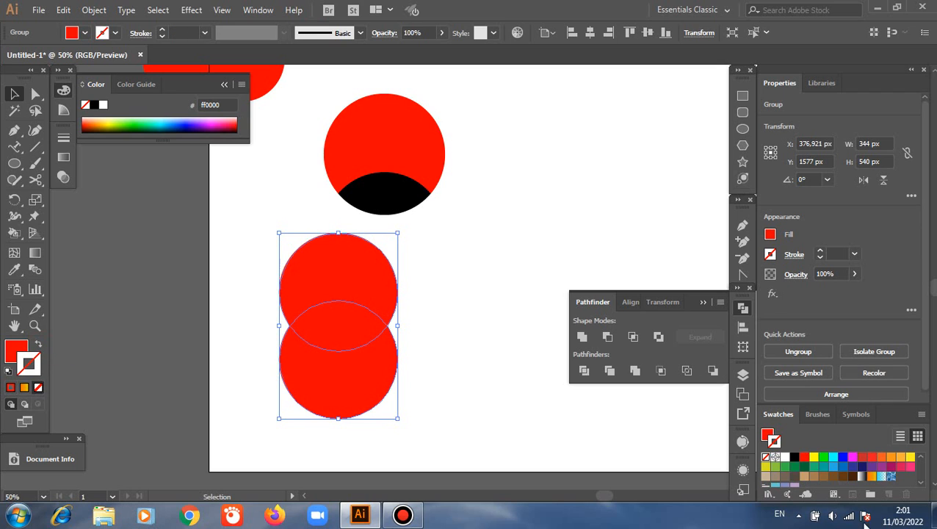
# - Move the red outlined circle group slightly up and to the right, and ungroup it
pyautogui.click(525, 387)
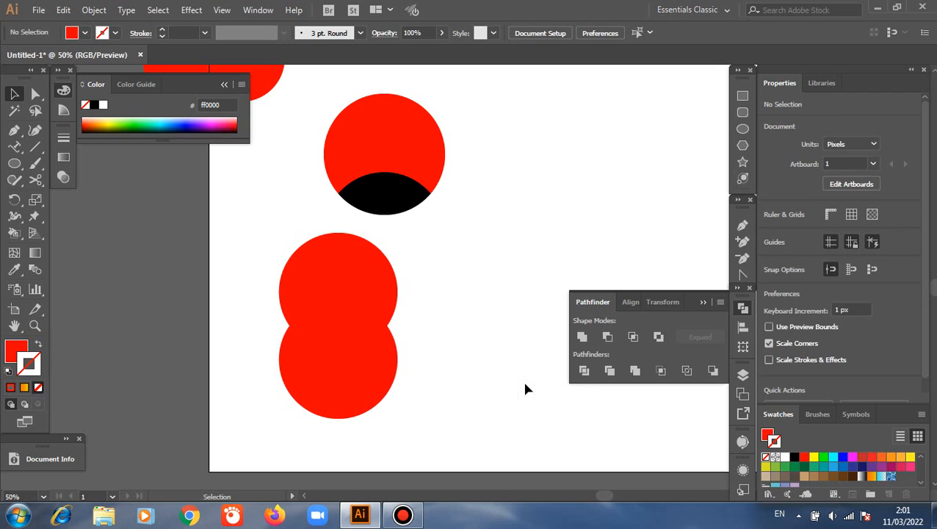
pyautogui.moveTo(349, 298); pyautogui.dragTo(465, 286)
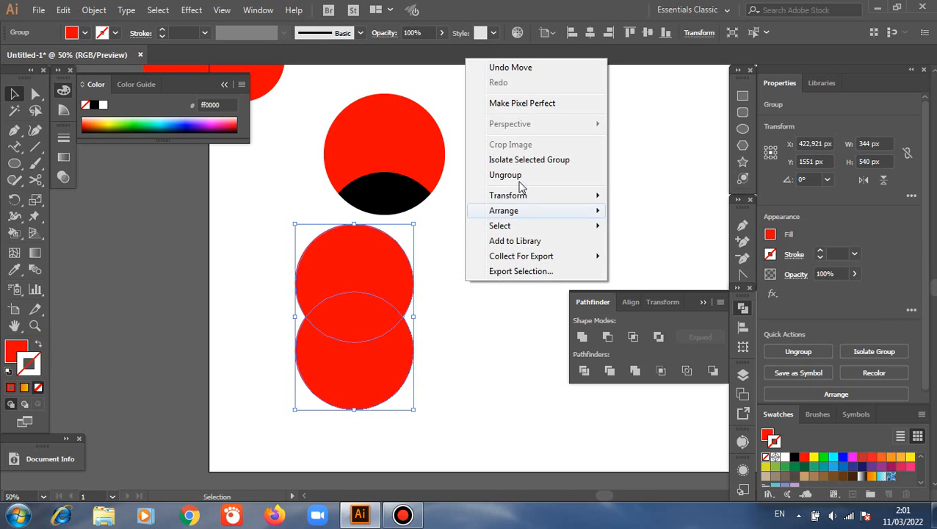
pyautogui.click(514, 175)
pyautogui.click(512, 299)
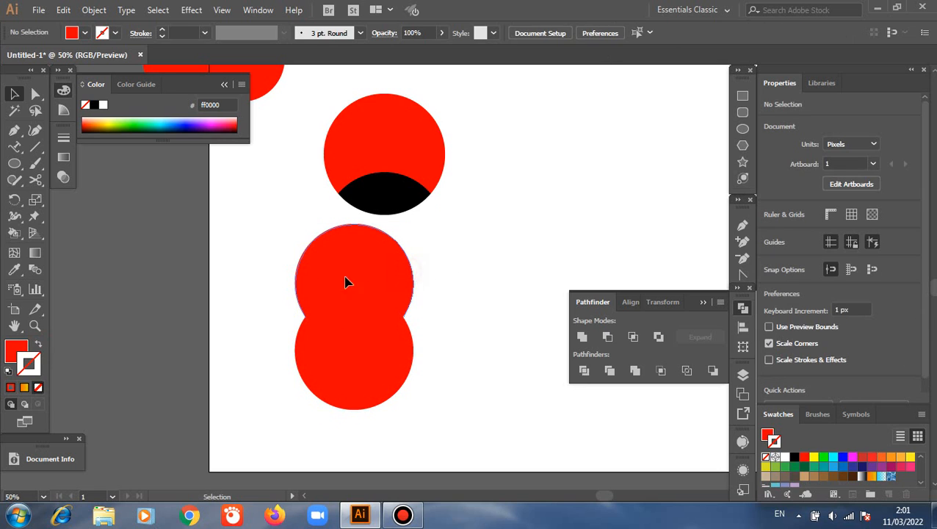
# - Pull the ungrouped red pieces apart, moving the two large circle segments aside and separating the two halves of the lens-shaped overlap
pyautogui.moveTo(345, 281); pyautogui.dragTo(233, 293)
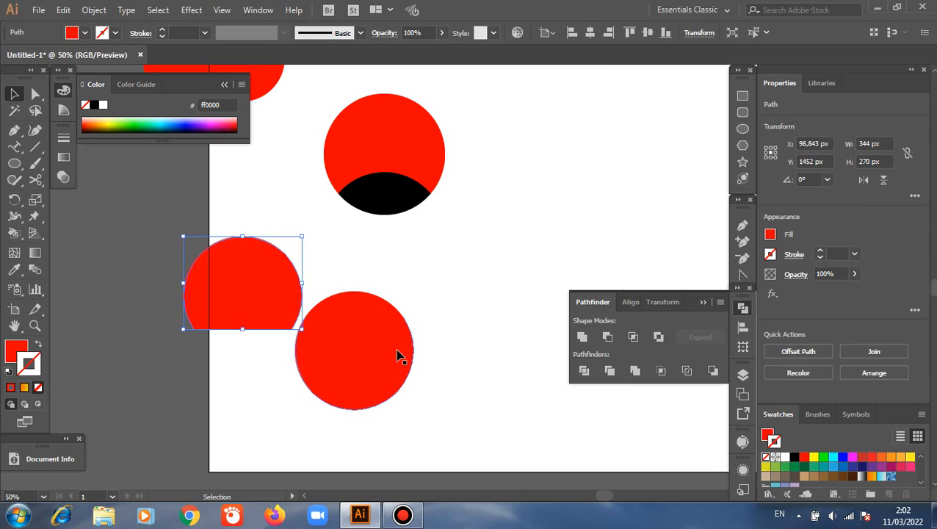
pyautogui.moveTo(398, 353); pyautogui.dragTo(257, 401)
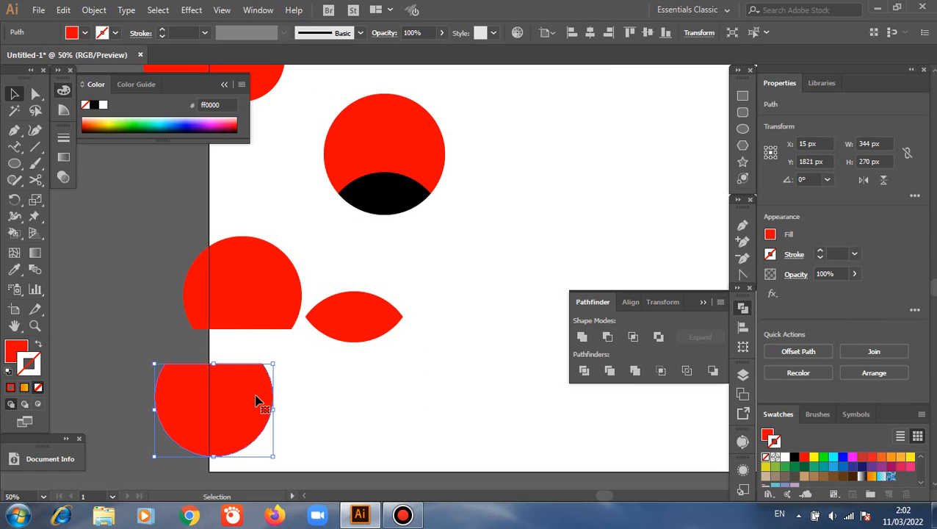
pyautogui.moveTo(249, 316); pyautogui.dragTo(208, 248)
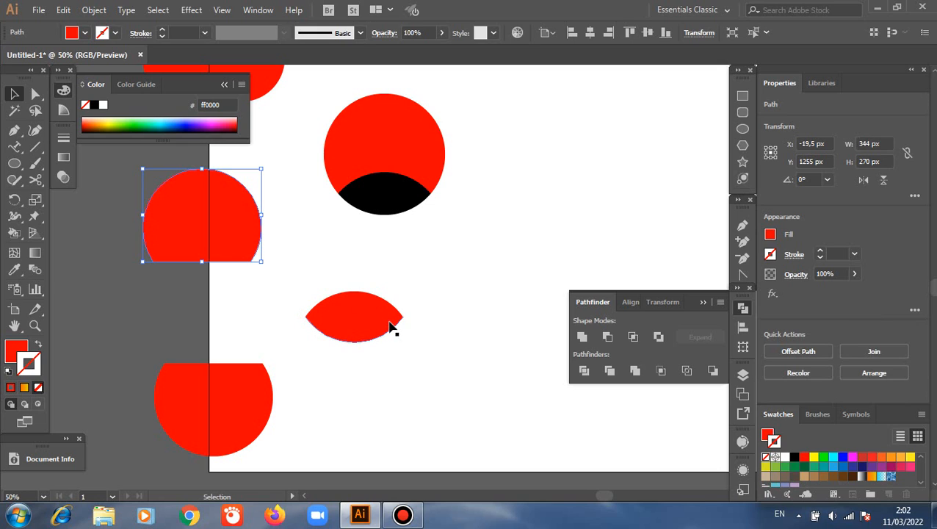
pyautogui.moveTo(406, 323); pyautogui.dragTo(363, 279)
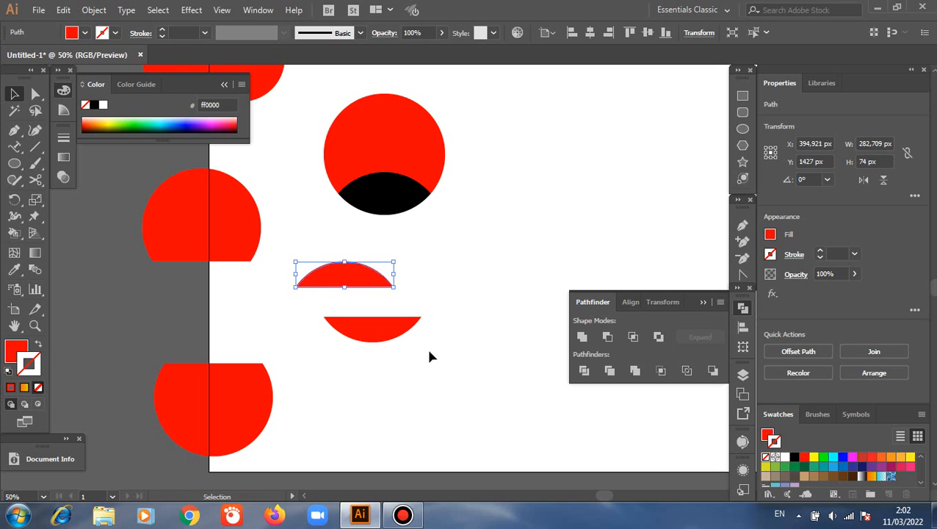
pyautogui.scroll(3, 430, 355)
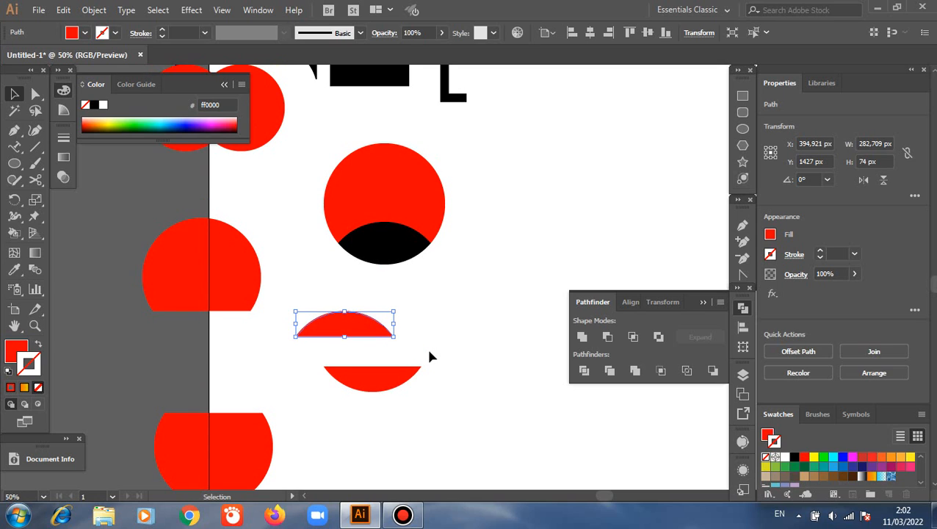
pyautogui.scroll(-3, 430, 356)
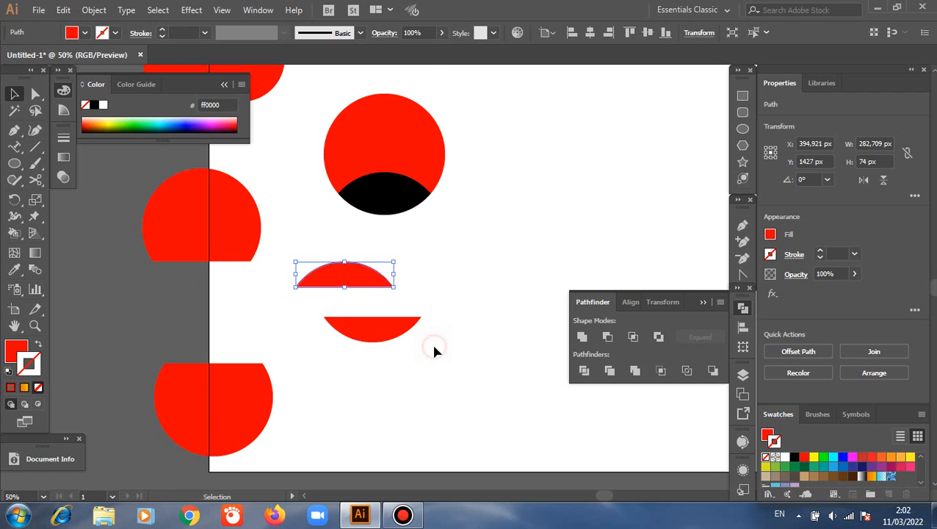
pyautogui.click(433, 351)
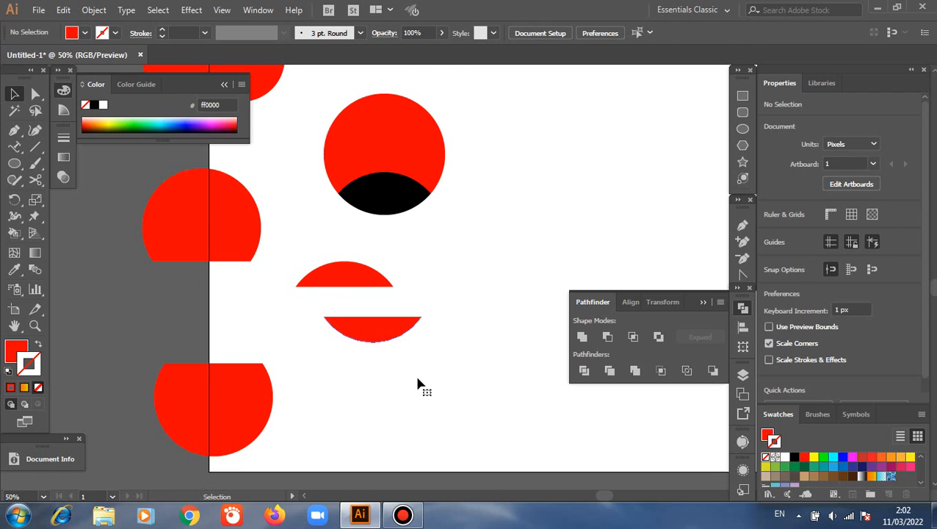
pyautogui.moveTo(418, 379); pyautogui.dragTo(418, 379)
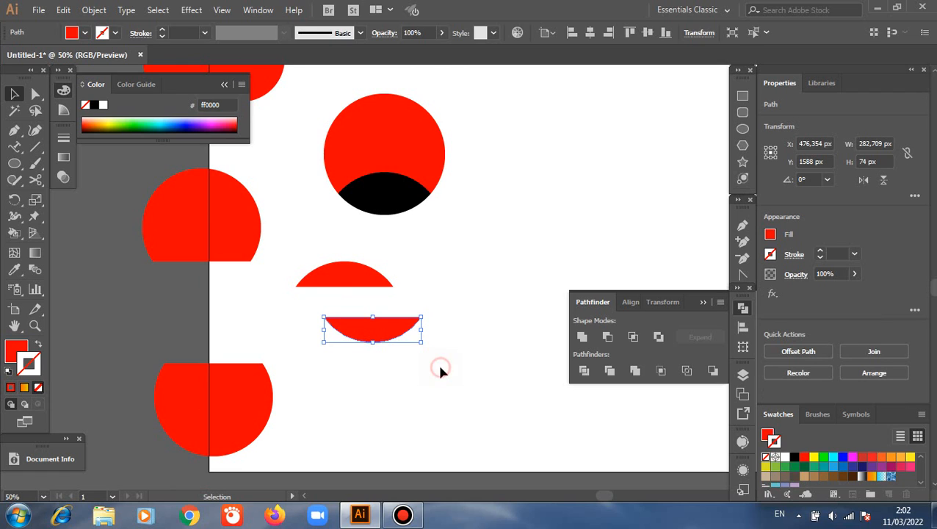
pyautogui.click(438, 367)
# - Draw a red circle about 376 px wide beside the red-and-black circle and duplicate it about 208 px to the right
pyautogui.click(743, 129)
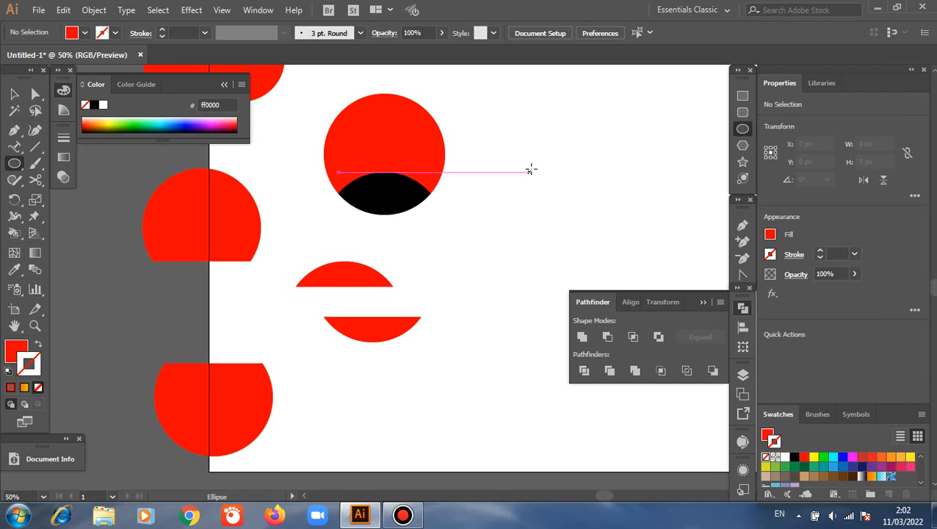
pyautogui.moveTo(548, 155); pyautogui.dragTo(606, 220)
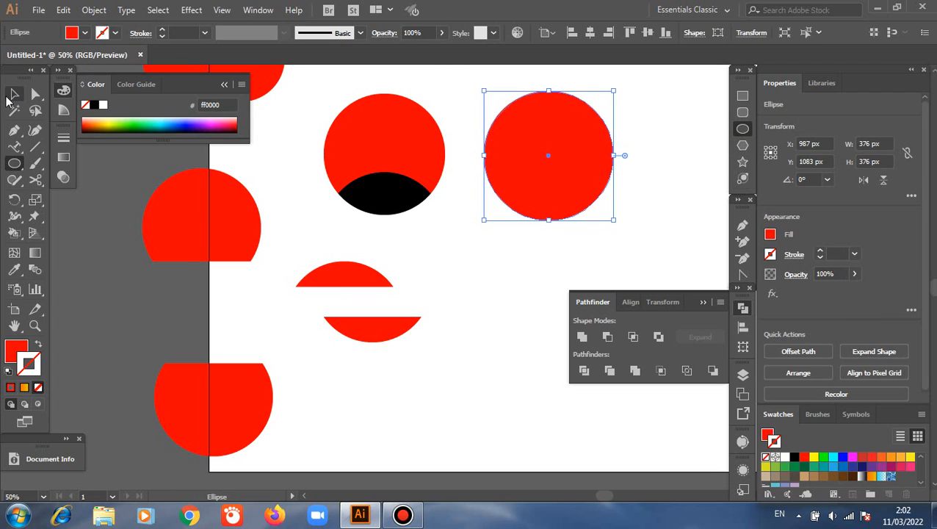
pyautogui.click(14, 94)
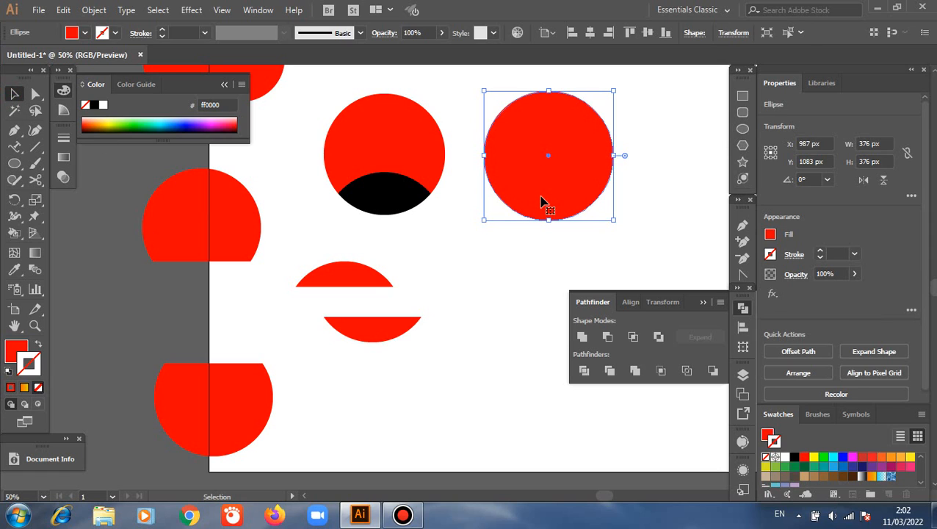
pyautogui.moveTo(553, 207); pyautogui.dragTo(629, 210)
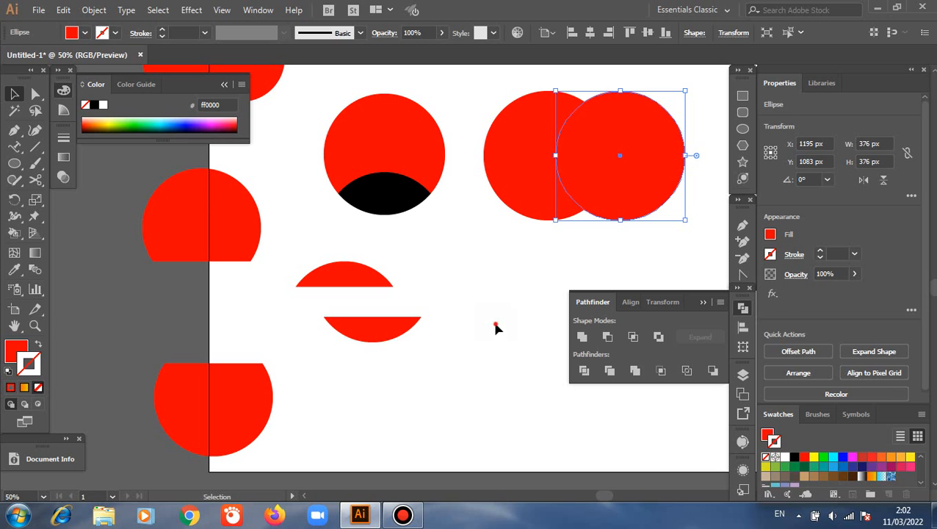
pyautogui.click(496, 328)
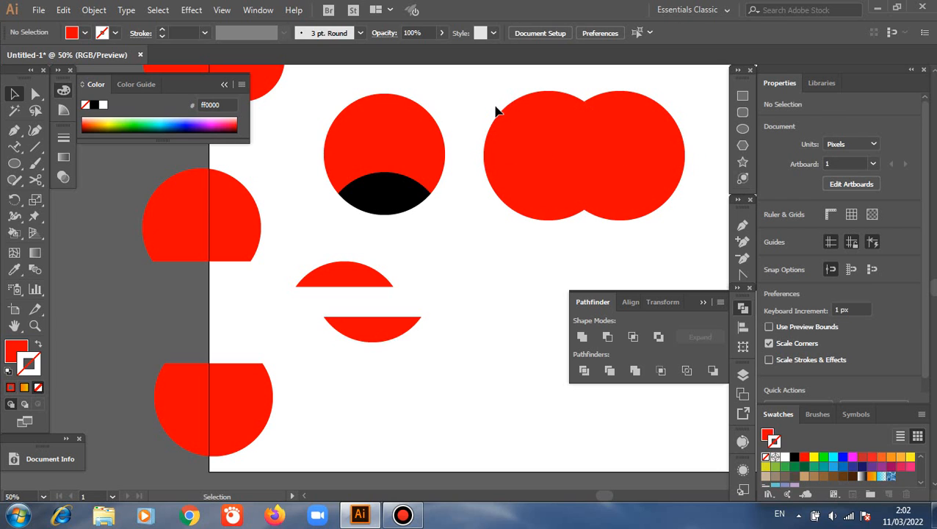
# - Select the two overlapping red circles and subtract the front one with Pathfinder Minus Front
pyautogui.moveTo(503, 86); pyautogui.dragTo(689, 255)
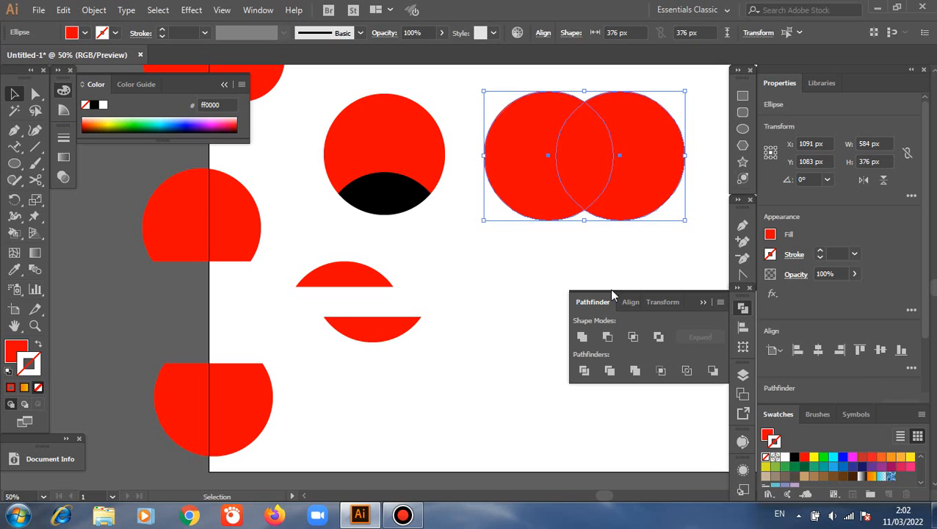
pyautogui.click(608, 337)
pyautogui.click(455, 262)
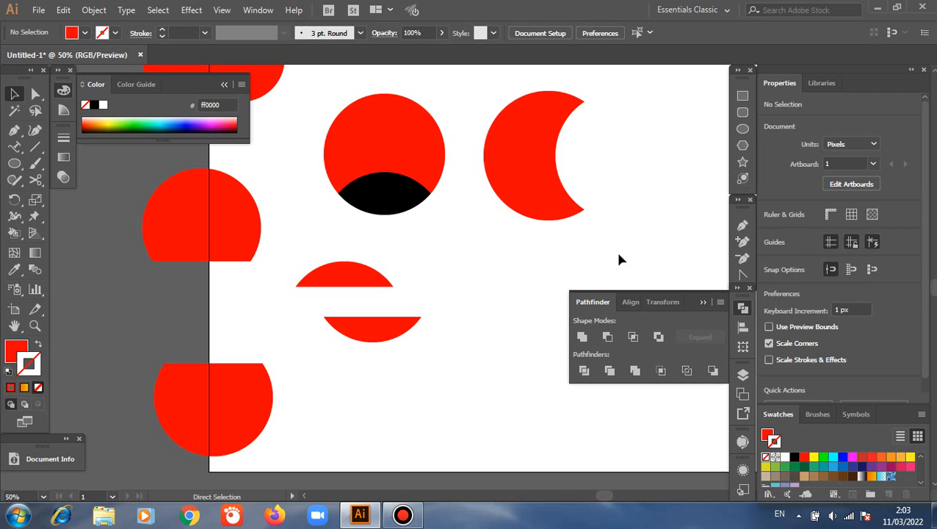
# - Undo the Minus Front subtraction and apply Pathfinder Minus Back to the two red circles instead
pyautogui.hotkey('ctrl', 'z')
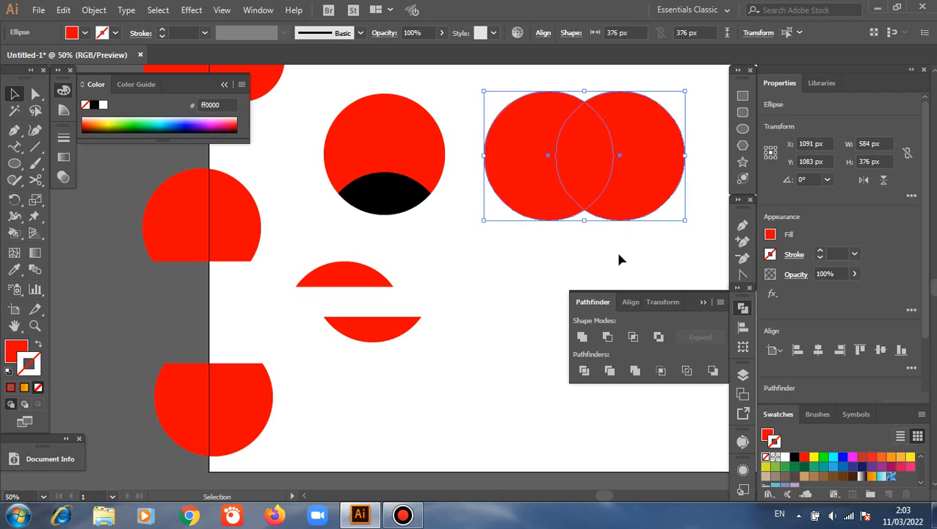
pyautogui.click(712, 369)
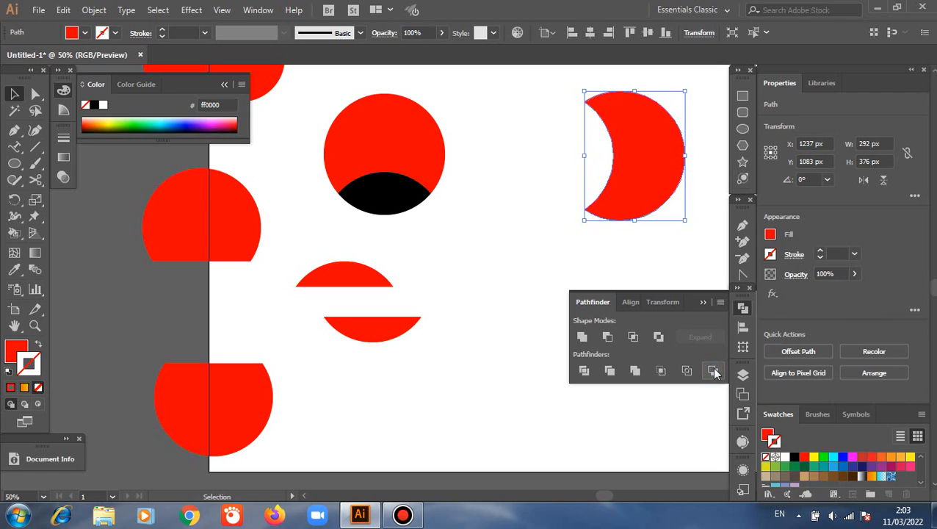
pyautogui.click(496, 262)
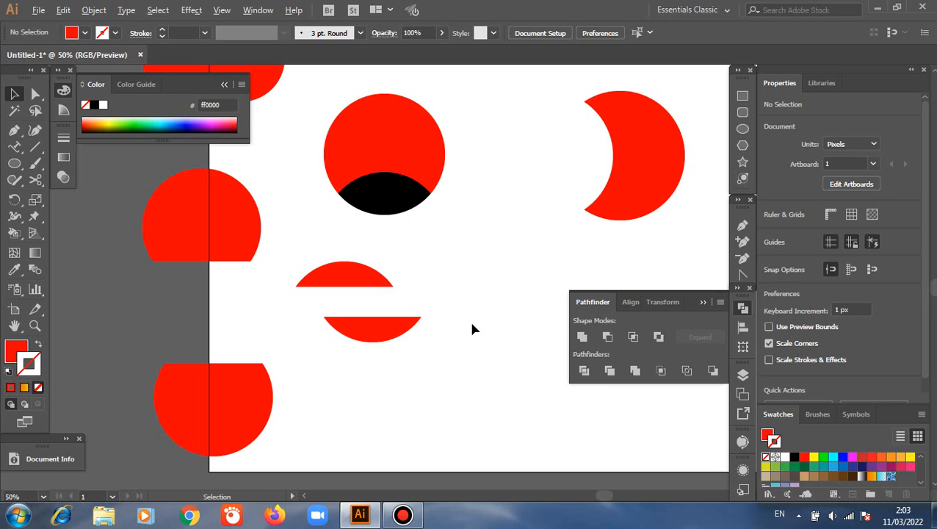
# - Move the two small lens halves to the artboard's left edge, between the two large circle segments
pyautogui.hotkey('ctrl', '-')
pyautogui.scroll(-3, 472, 329)
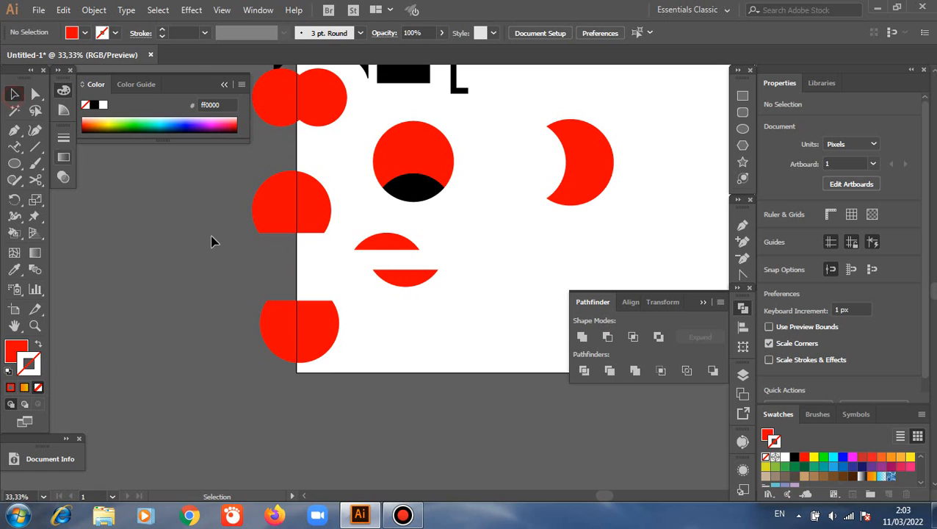
pyautogui.moveTo(389, 252); pyautogui.dragTo(276, 263)
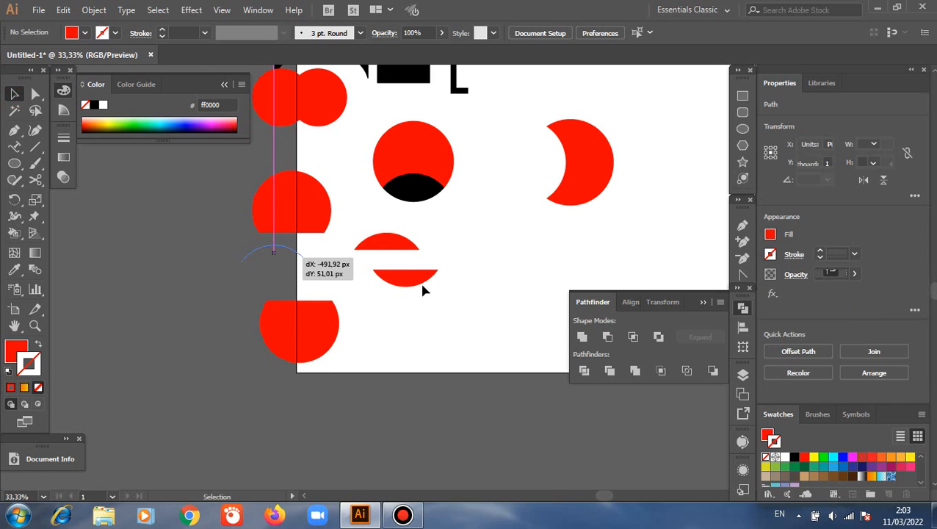
pyautogui.moveTo(418, 285); pyautogui.dragTo(264, 292)
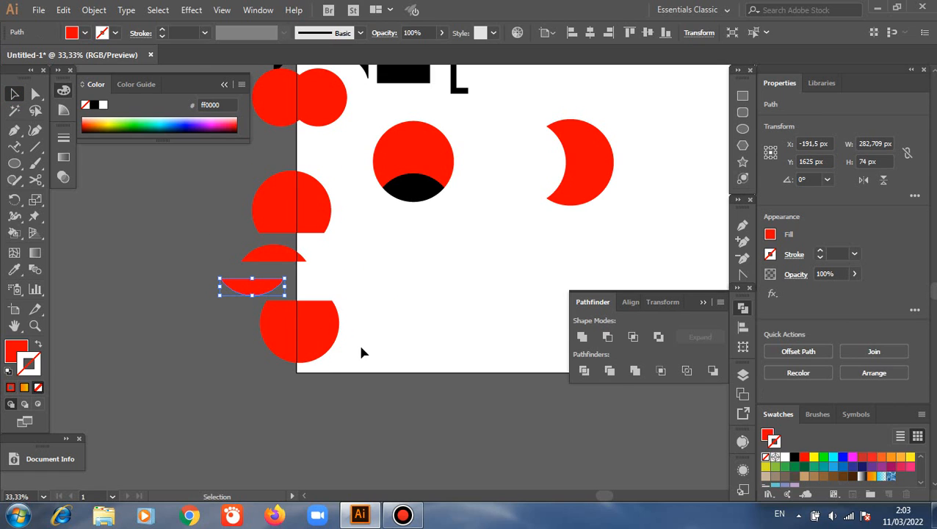
# - Draw a red circle about 342 px wide below the red-and-black circle and duplicate it about 150 px straight down
pyautogui.click(743, 129)
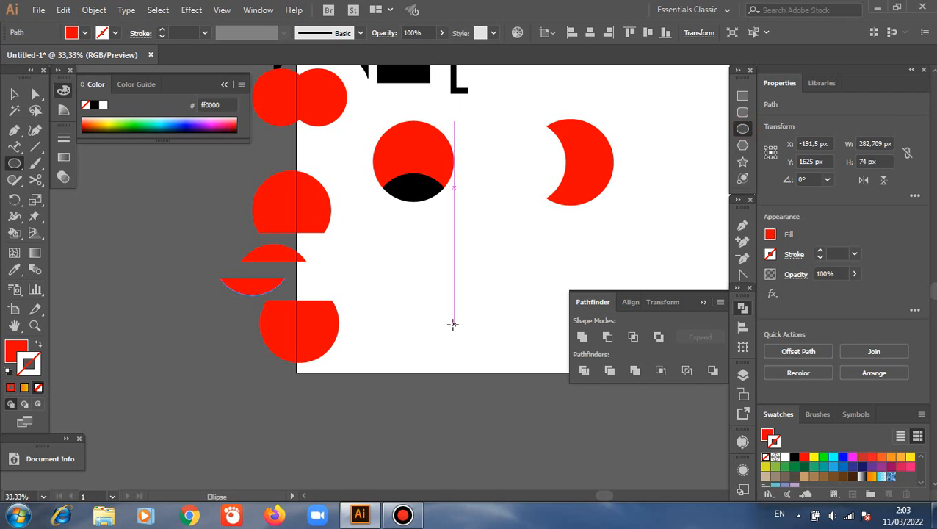
pyautogui.moveTo(429, 283); pyautogui.dragTo(469, 321)
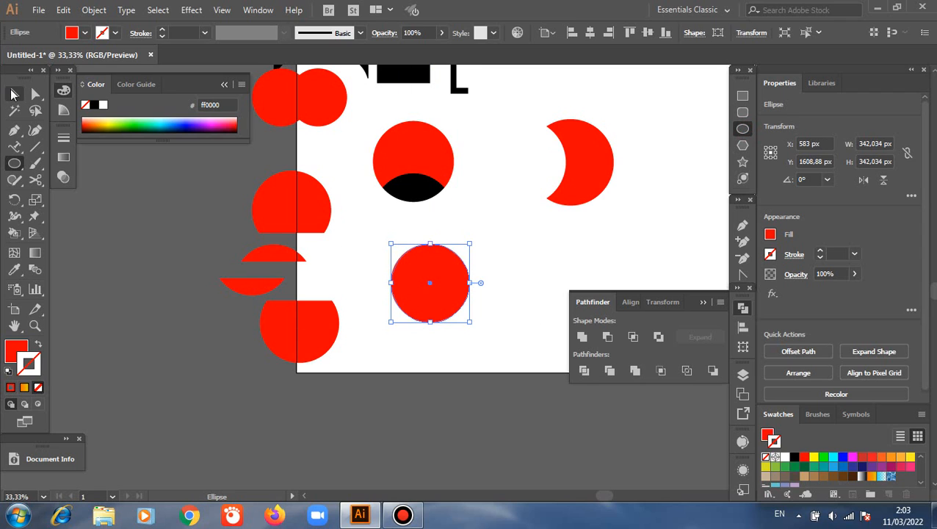
pyautogui.click(14, 93)
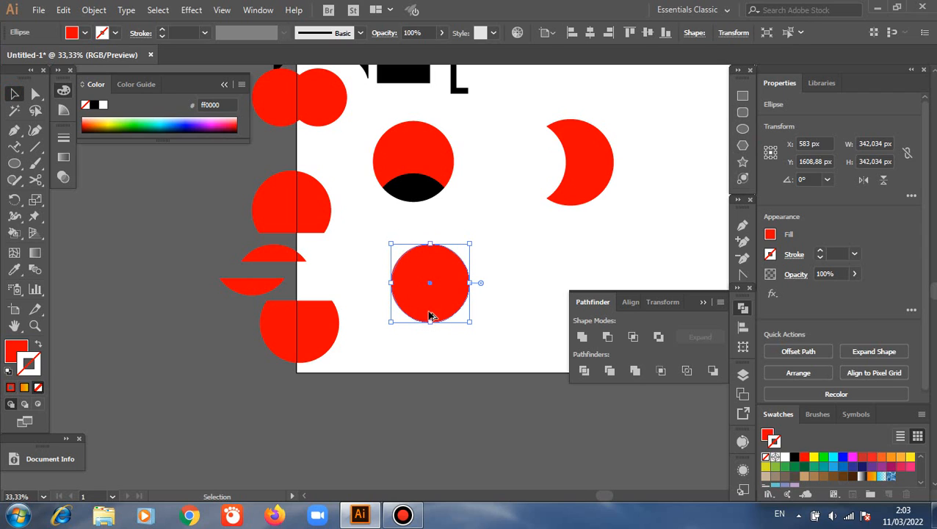
pyautogui.click(423, 346)
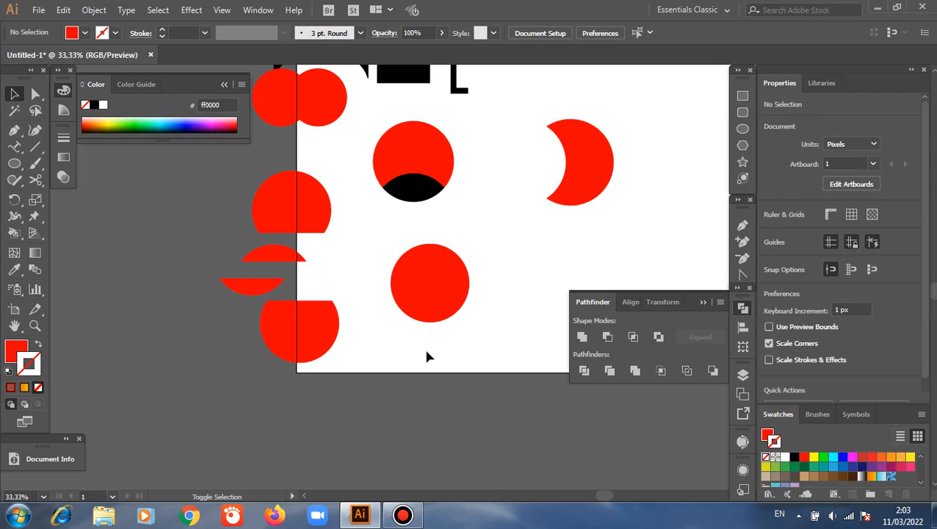
pyautogui.click(434, 311)
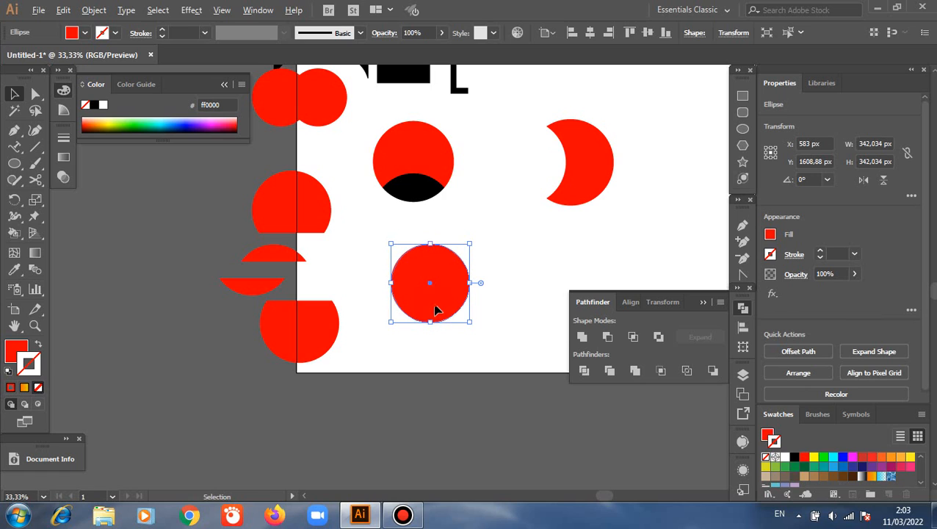
pyautogui.moveTo(436, 309); pyautogui.dragTo(454, 401)
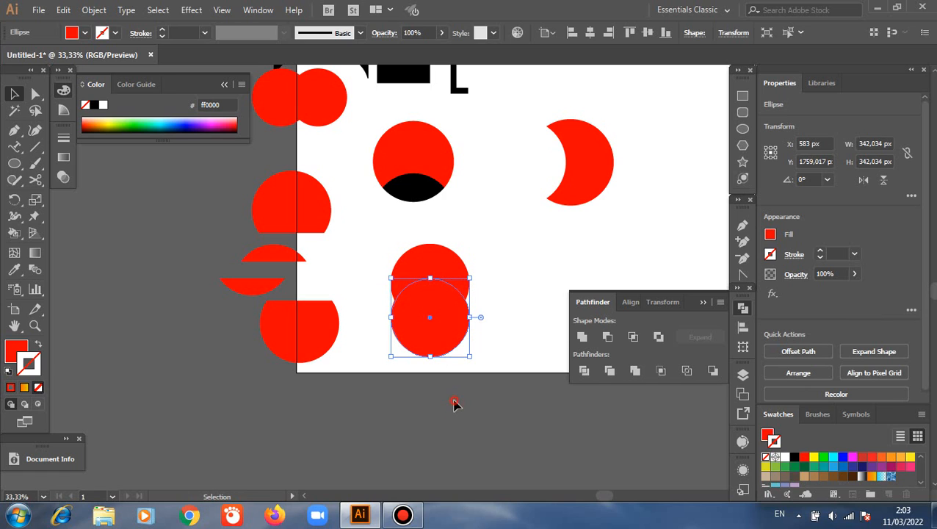
# - Select the two vertically overlapping red circles, convert them with Pathfinder Outline, and inspect the resulting outlines up close
pyautogui.moveTo(379, 240); pyautogui.dragTo(474, 359)
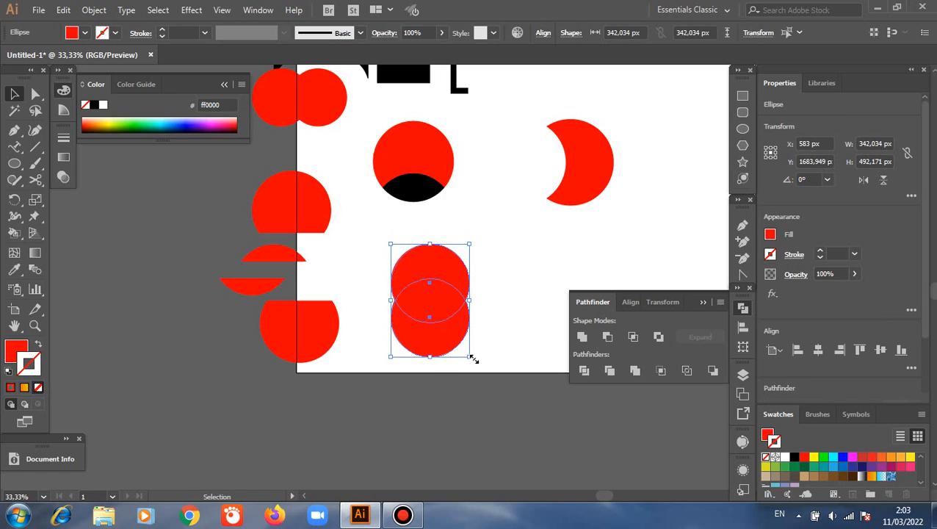
pyautogui.click(686, 371)
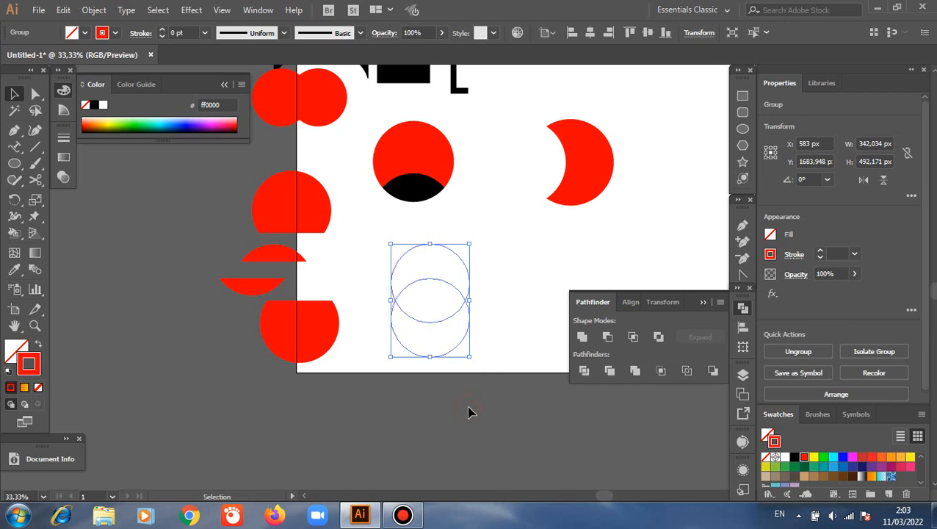
pyautogui.click(470, 413)
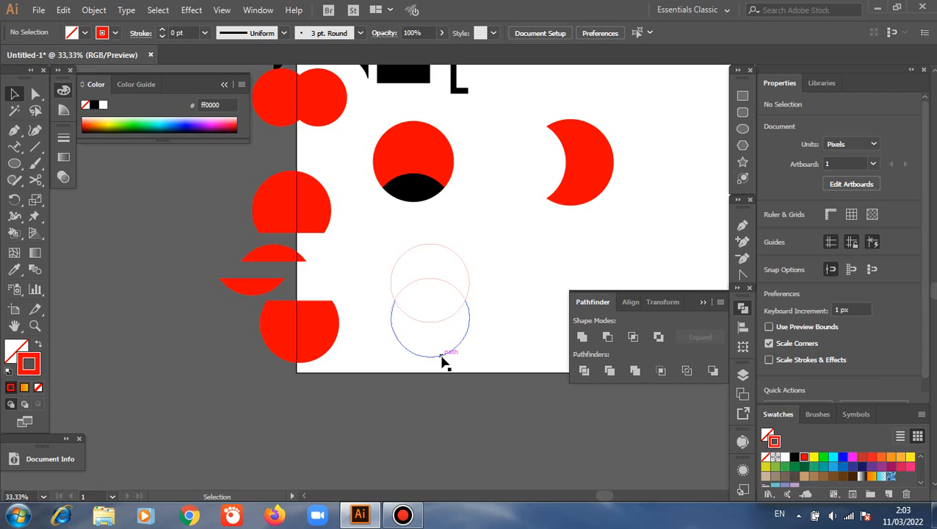
pyautogui.scroll(1, 444, 361)
pyautogui.scroll(1, 440, 352)
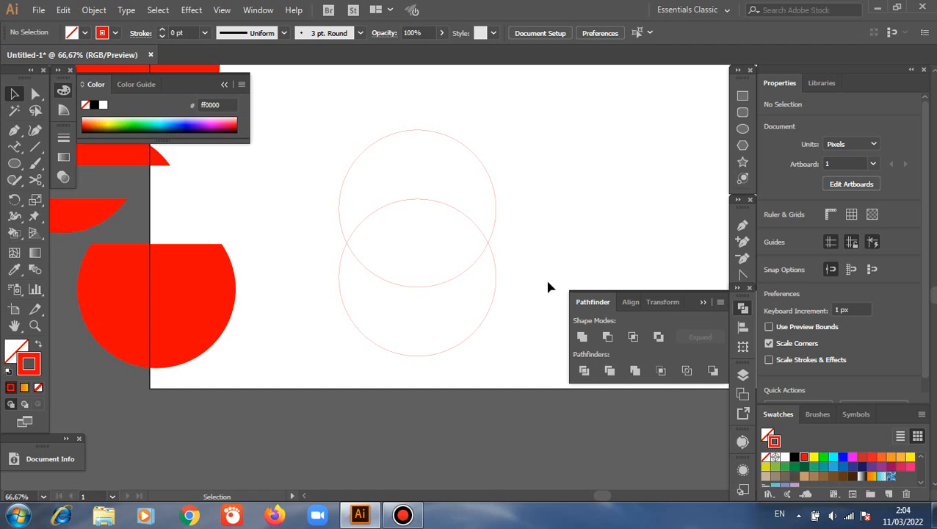
pyautogui.click(585, 372)
pyautogui.scroll(-1, 476, 222)
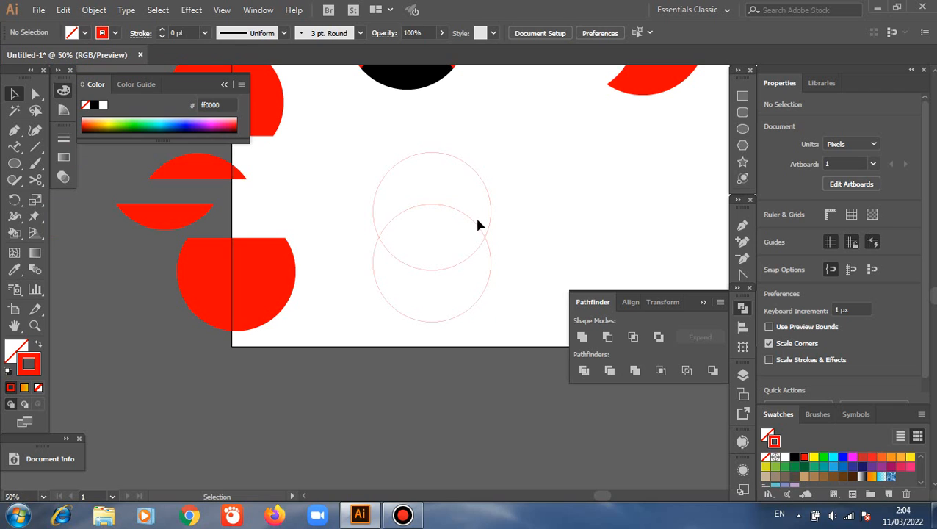
# - Draw a red-filled, strokeless circle about 223 px wide beside the two outlined circles and duplicate it about 112 px to the right
pyautogui.click(743, 128)
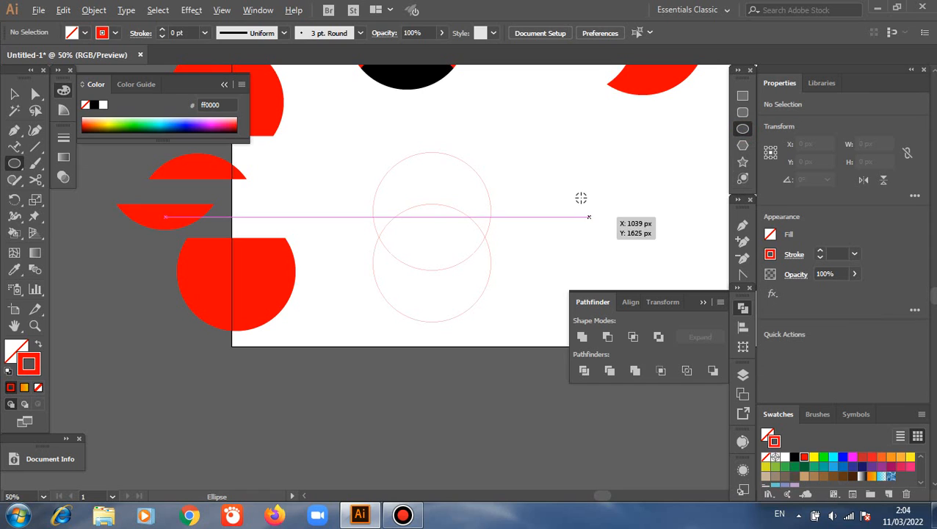
pyautogui.moveTo(576, 179); pyautogui.dragTo(615, 216)
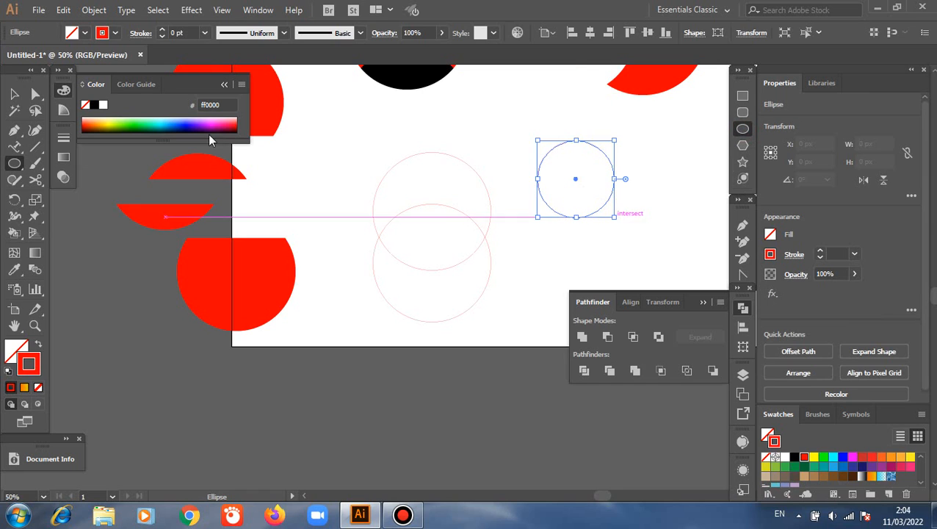
pyautogui.click(13, 94)
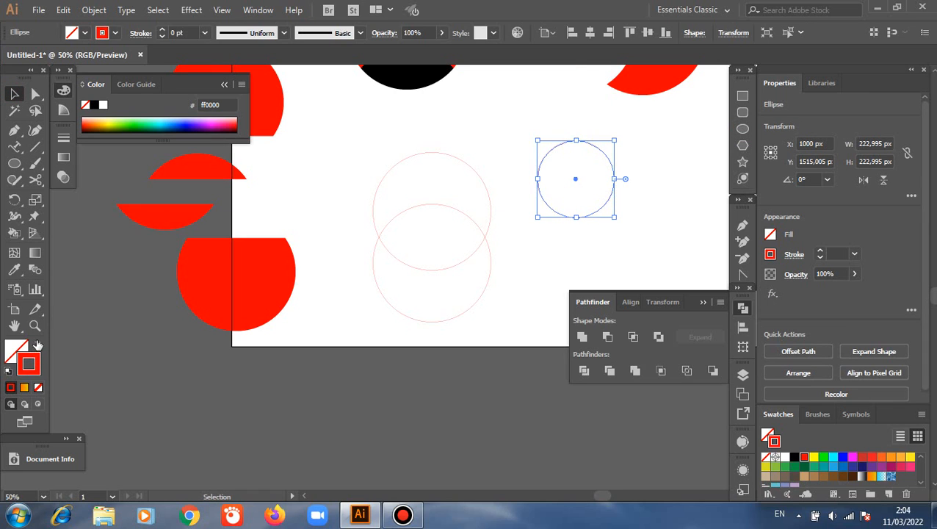
pyautogui.click(38, 344)
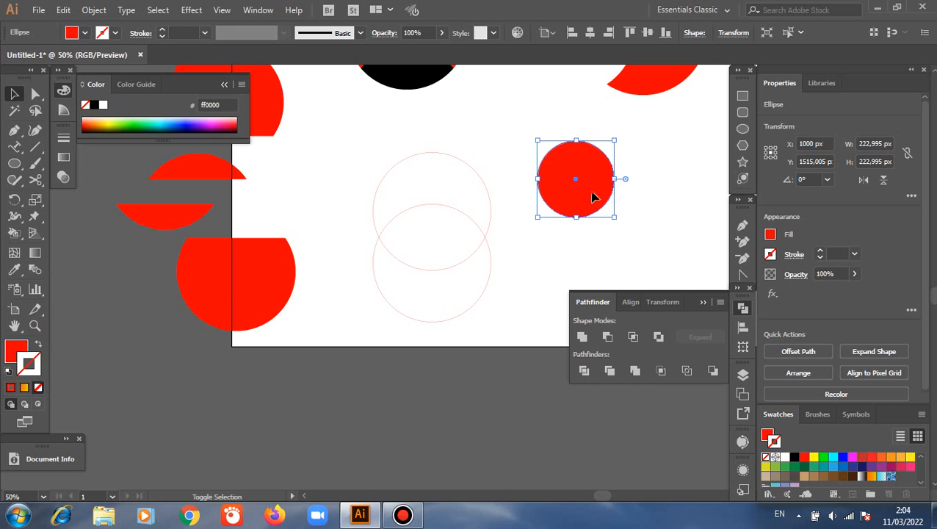
pyautogui.click(637, 192)
pyautogui.moveTo(575, 193); pyautogui.dragTo(615, 192)
pyautogui.moveTo(518, 134); pyautogui.dragTo(675, 231)
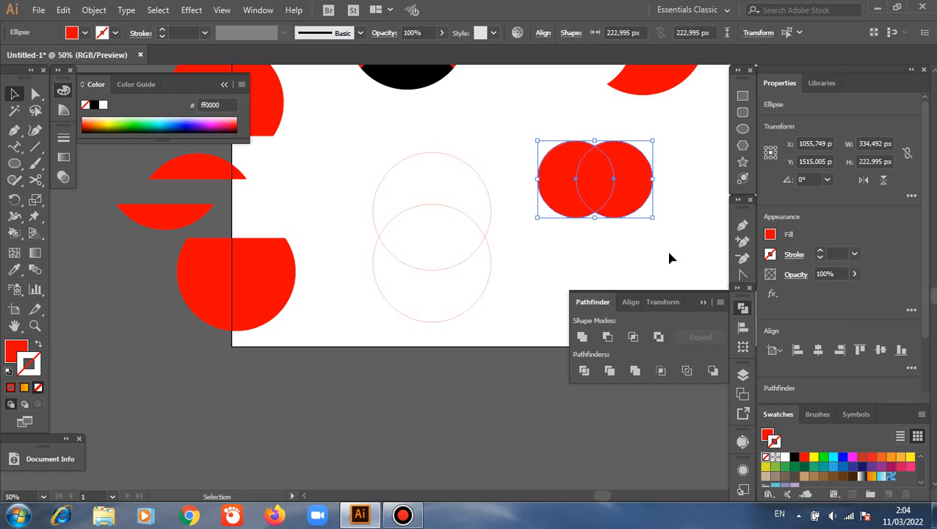
pyautogui.click(669, 258)
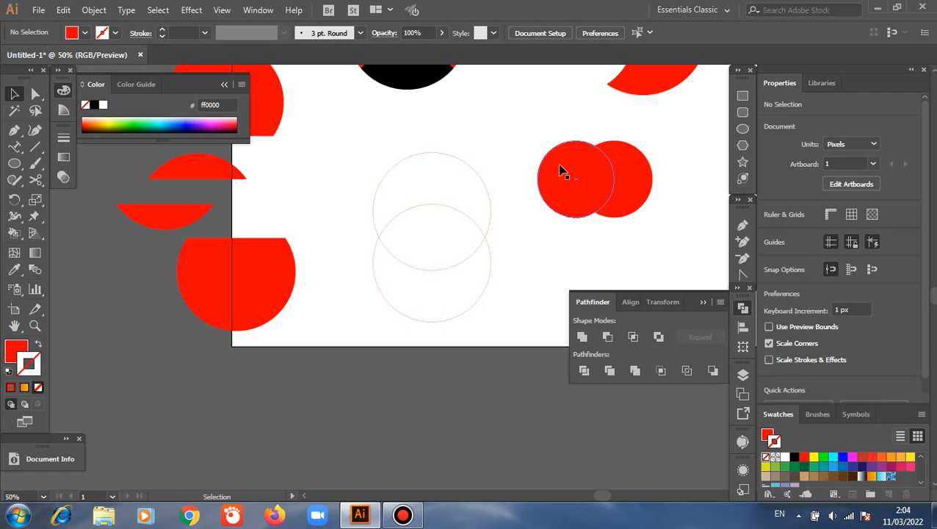
# - Split the two overlapping red circles with Pathfinder Divide, shift the result slightly up and to the left, and ungroup it
pyautogui.moveTo(533, 131); pyautogui.dragTo(641, 220)
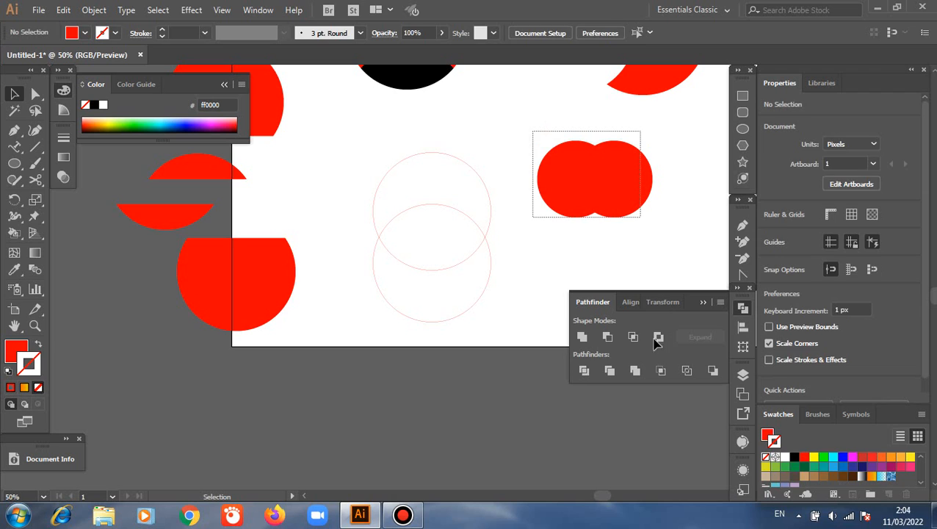
pyautogui.click(584, 371)
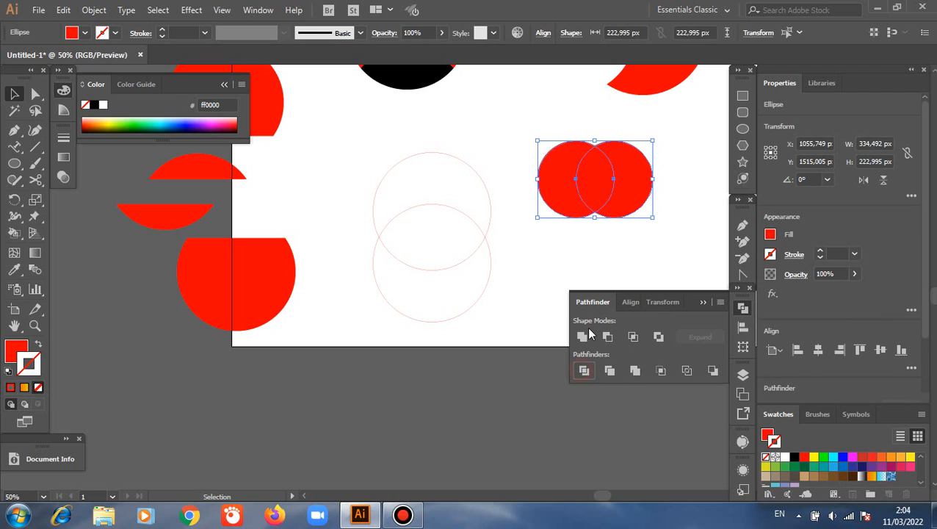
pyautogui.click(606, 250)
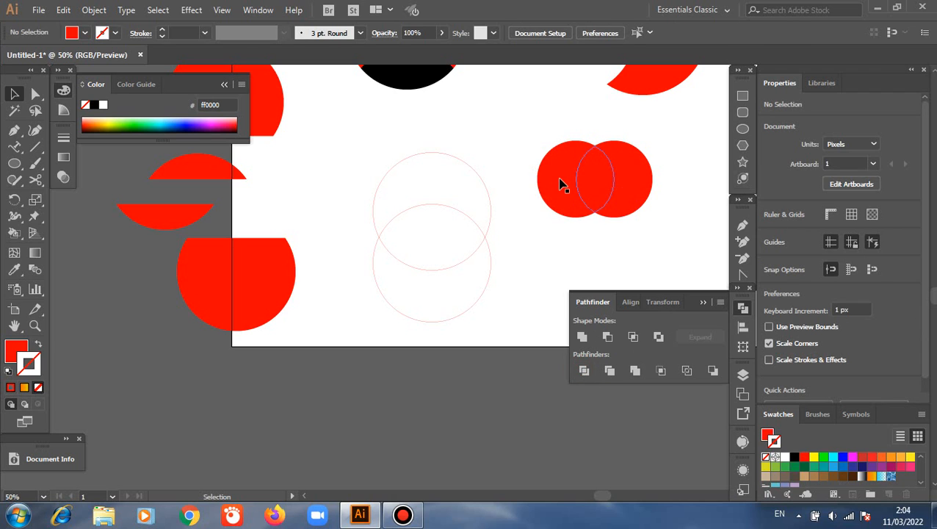
pyautogui.moveTo(560, 184); pyautogui.dragTo(534, 162)
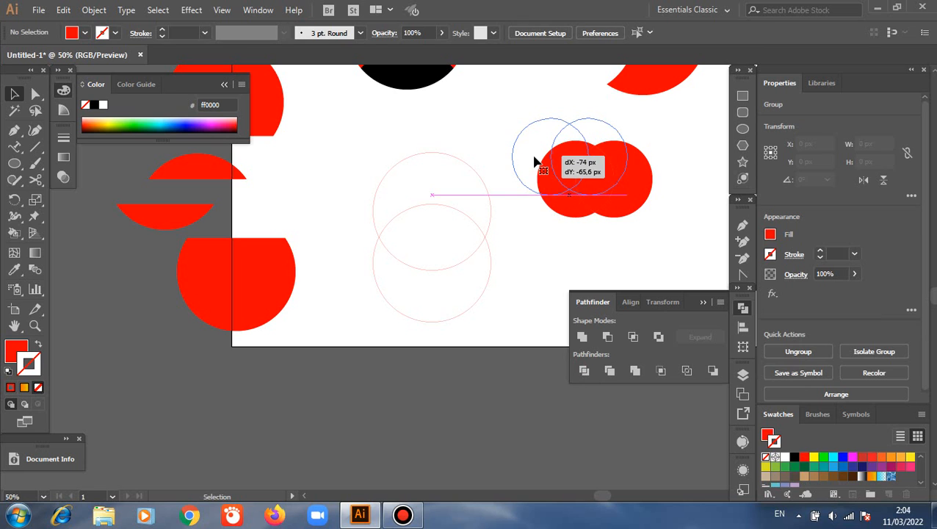
pyautogui.rightClick(535, 159)
pyautogui.click(590, 273)
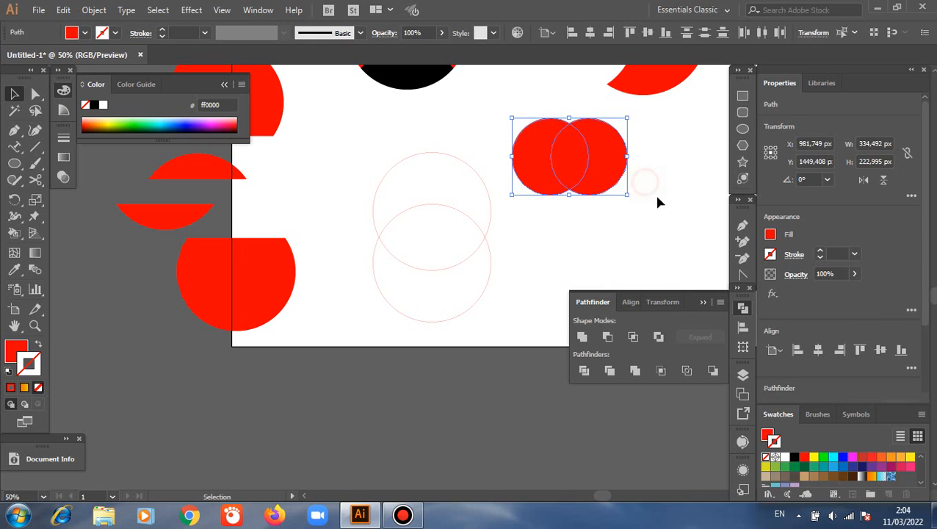
# - Pull the divided red circles apart into a left crescent, a middle lens and a right crescent with gaps between them
pyautogui.click(654, 199)
pyautogui.moveTo(617, 174); pyautogui.dragTo(674, 178)
pyautogui.moveTo(564, 168); pyautogui.dragTo(607, 170)
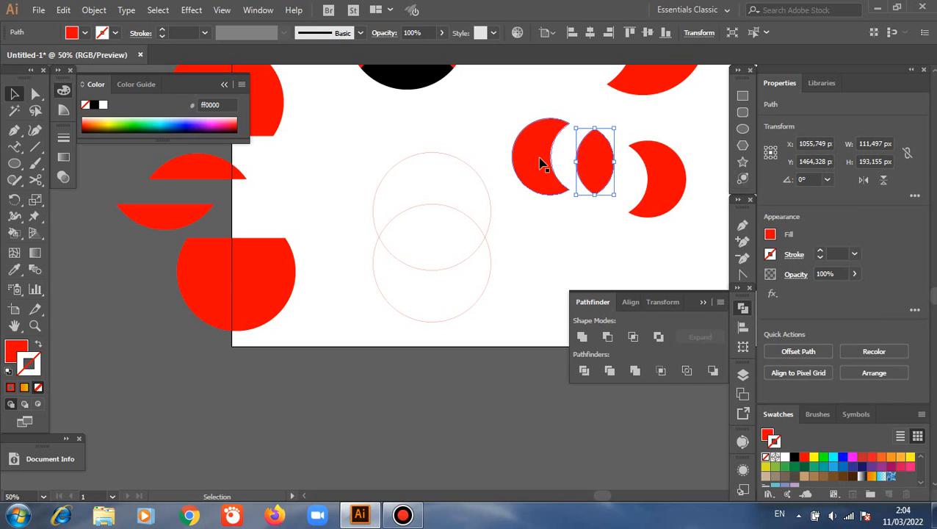
pyautogui.click(540, 161)
pyautogui.click(597, 232)
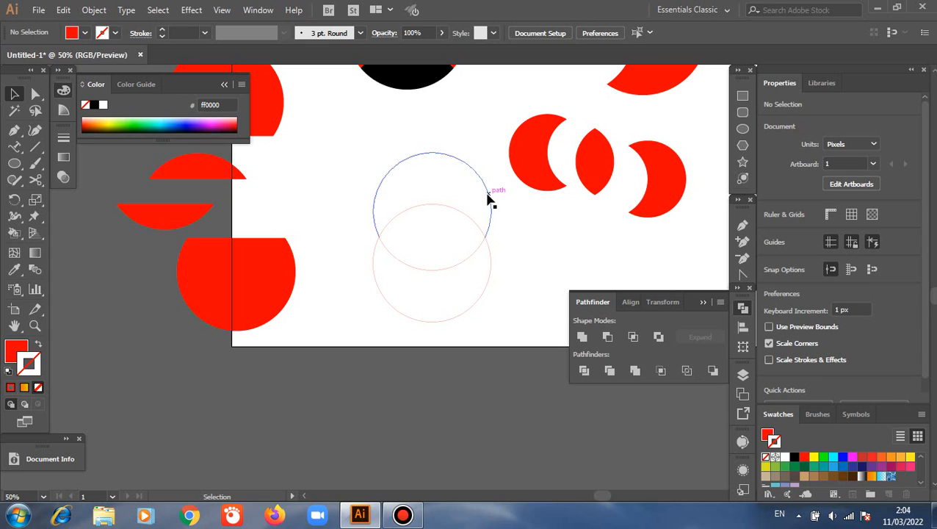
# - Move the outlined circle pair slightly up and to the left, and ungroup it
pyautogui.moveTo(484, 196); pyautogui.dragTo(467, 167)
pyautogui.rightClick(467, 166)
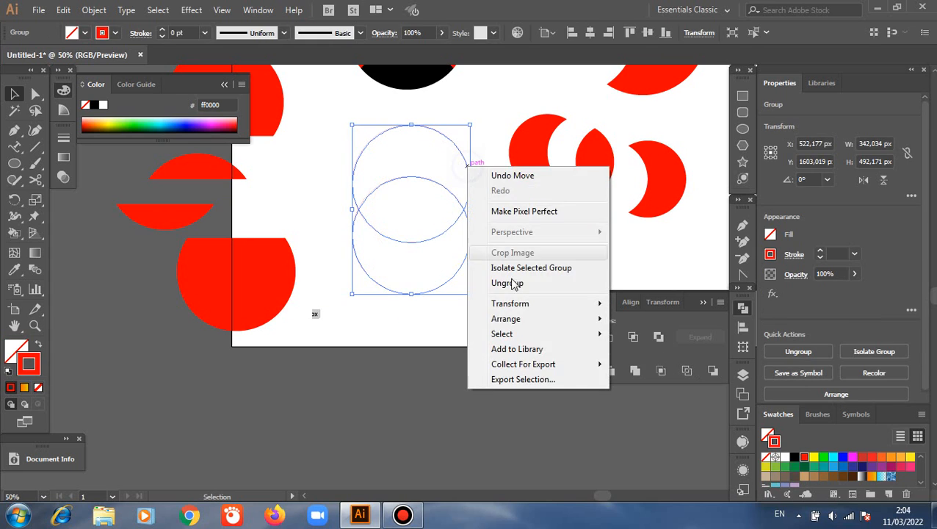
pyautogui.click(511, 286)
pyautogui.click(455, 313)
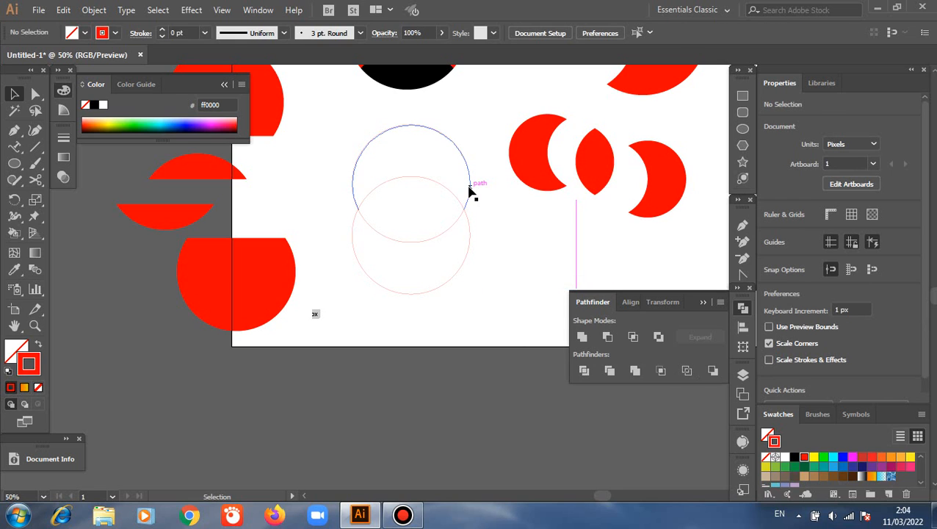
# - Spread the four outline arcs apart, moving the large ones up and down and the two small ones sideways
pyautogui.moveTo(462, 175); pyautogui.dragTo(451, 153)
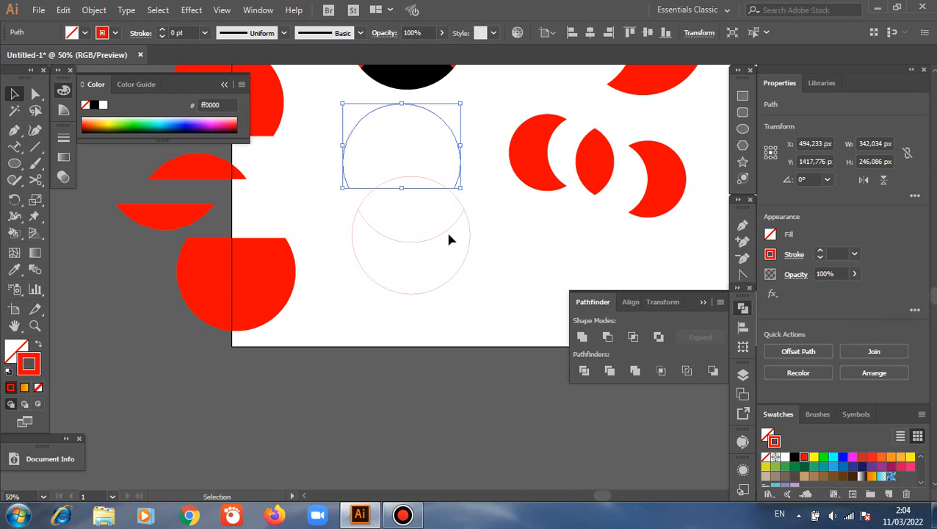
pyautogui.moveTo(457, 278); pyautogui.dragTo(475, 334)
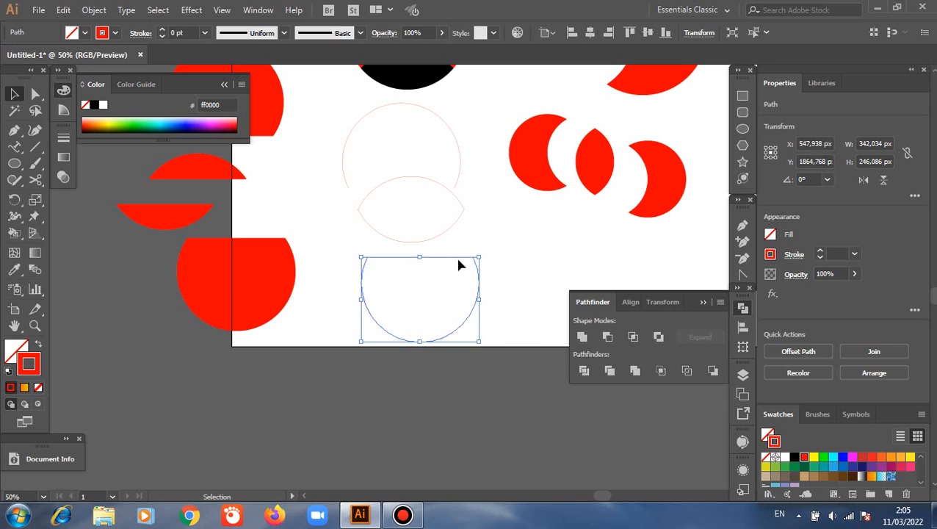
pyautogui.moveTo(451, 227); pyautogui.dragTo(563, 241)
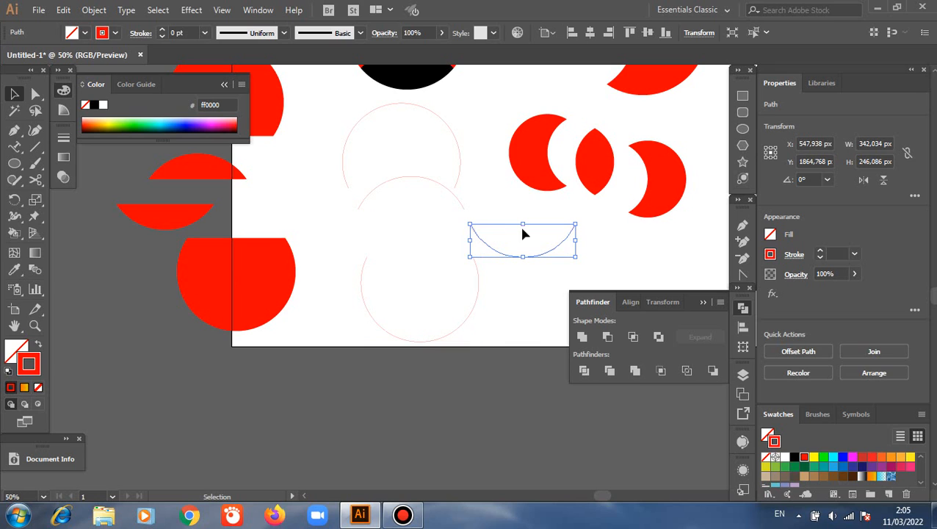
pyautogui.moveTo(460, 200); pyautogui.dragTo(432, 217)
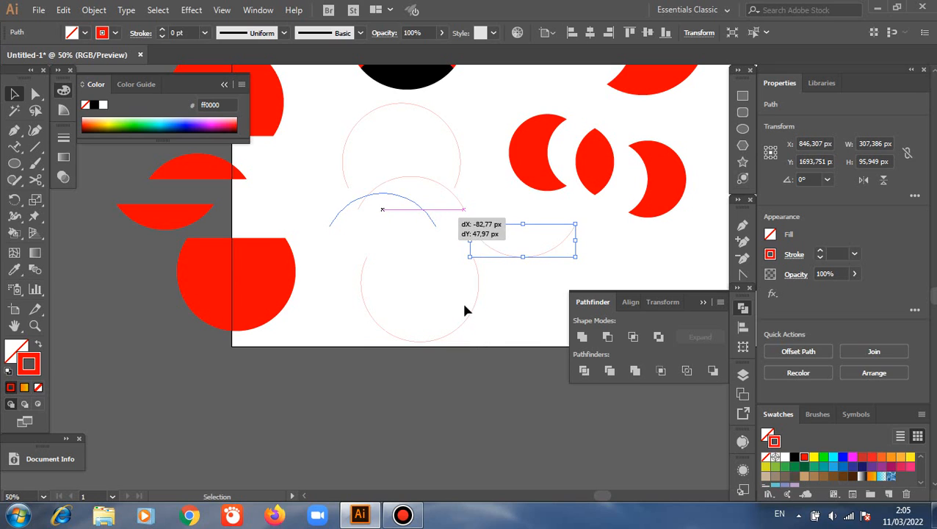
# - Move the large upper arc below the artboard's bottom edge and shift the right red crescent farther from the lens
pyautogui.scroll(2, 484, 347)
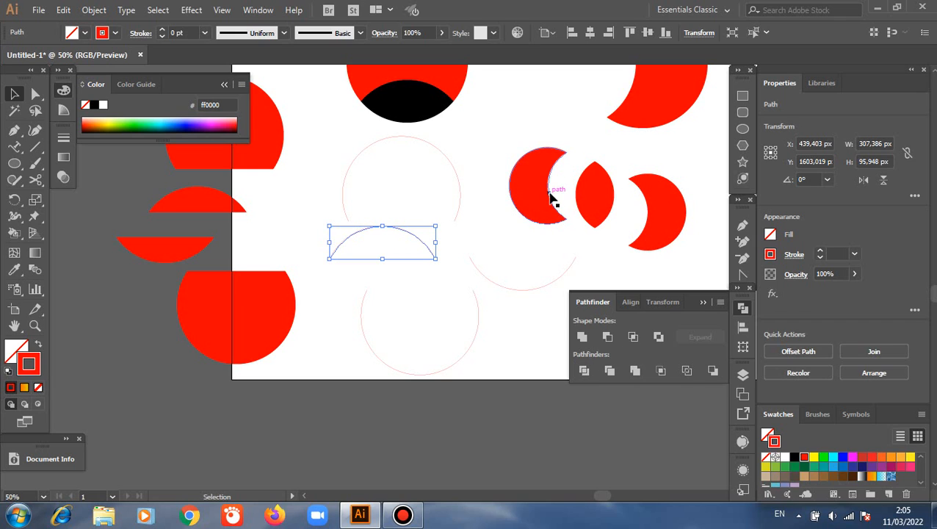
pyautogui.scroll(3, 550, 198)
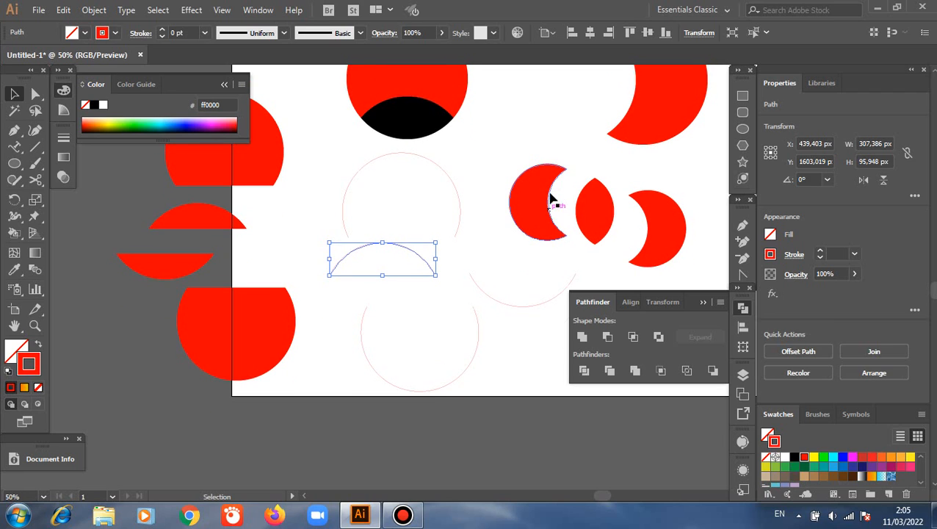
pyautogui.scroll(-2, 551, 198)
pyautogui.scroll(-1, 455, 315)
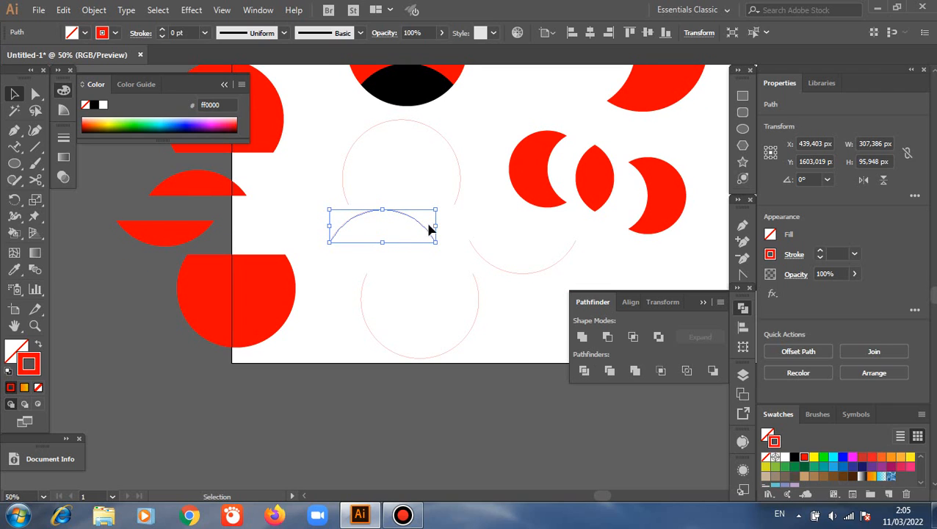
pyautogui.moveTo(456, 195); pyautogui.dragTo(390, 423)
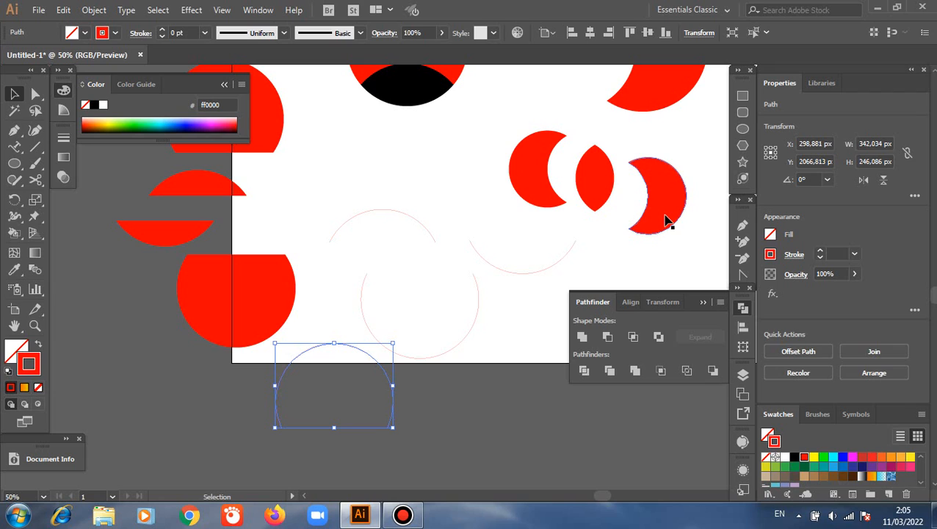
pyautogui.moveTo(667, 220); pyautogui.dragTo(680, 201)
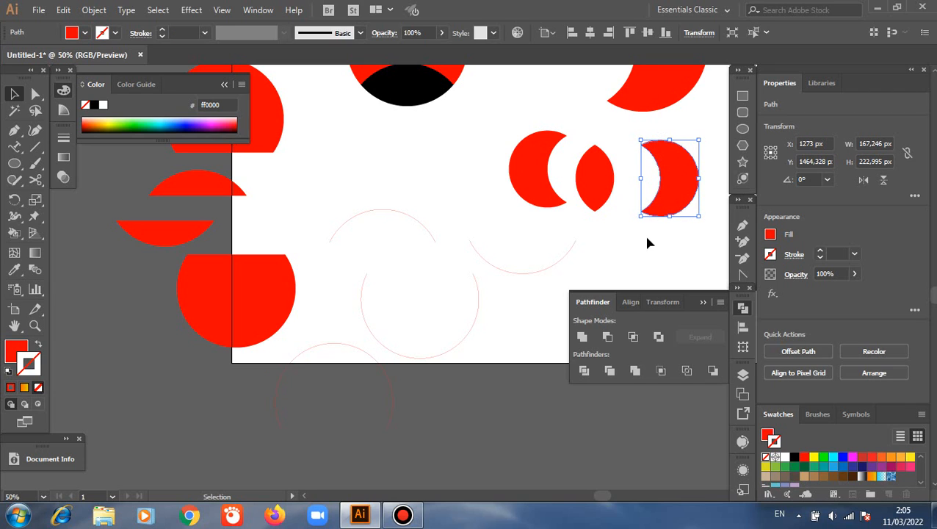
# - Fit the two small outline arcs together end to end as a lens shape just below the red-and-black circle
pyautogui.moveTo(517, 275); pyautogui.dragTo(390, 176)
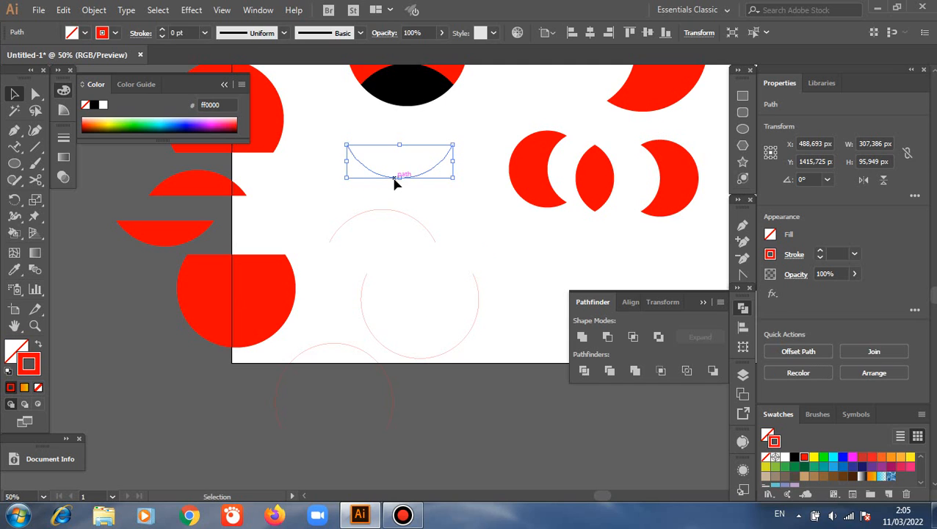
pyautogui.click(440, 211)
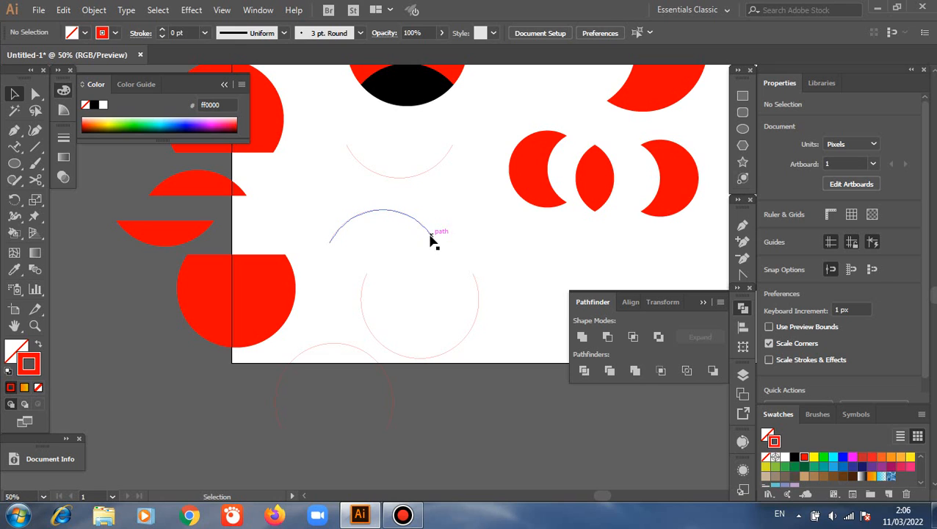
pyautogui.moveTo(431, 240); pyautogui.dragTo(450, 142)
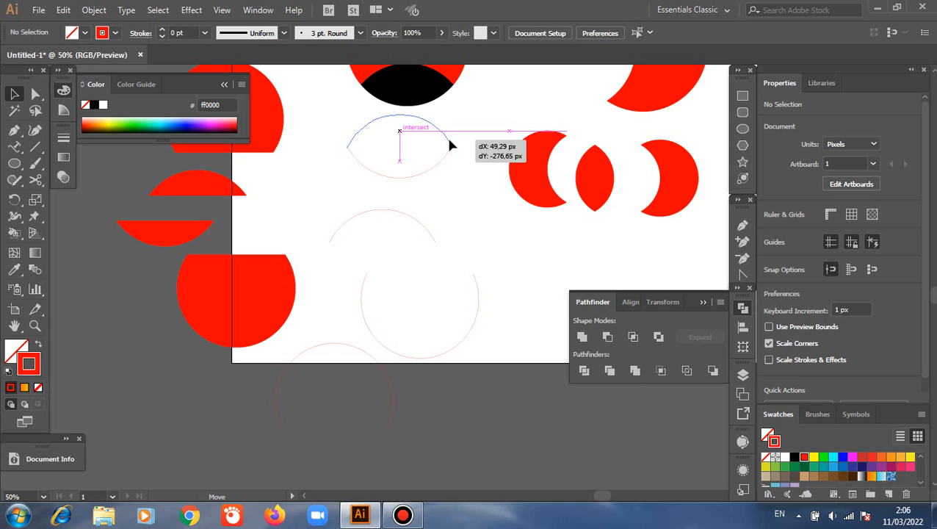
pyautogui.click(453, 254)
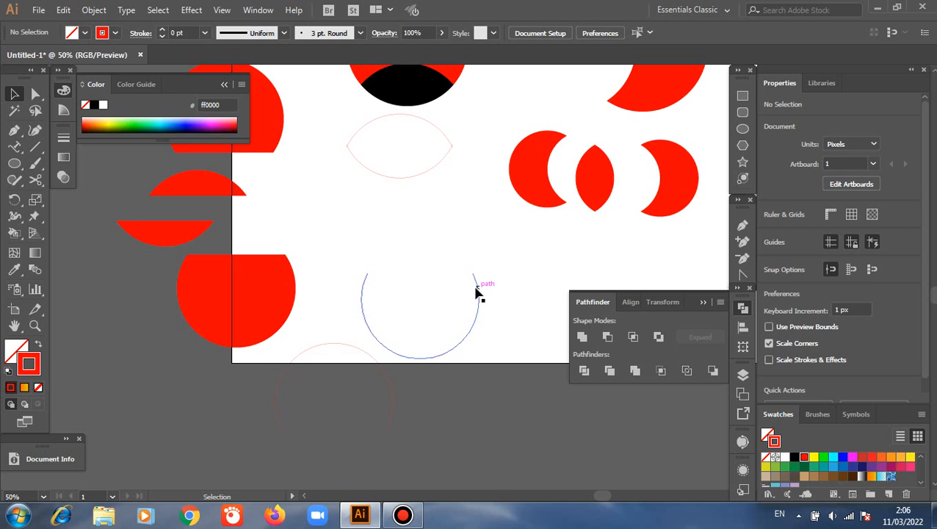
# - Move the lens outline's lower arc off the artboard to the left and the small right crescent beside the large crescent
pyautogui.scroll(-1, 476, 293)
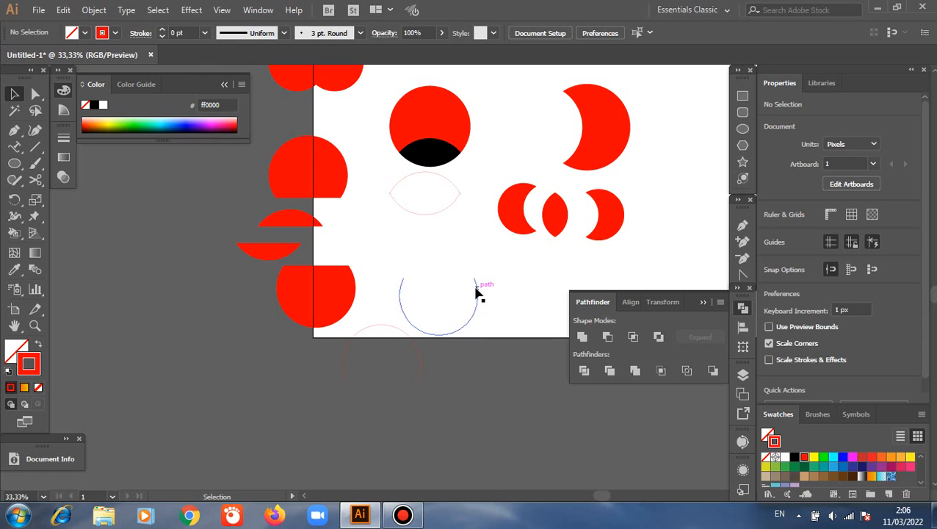
pyautogui.scroll(-1, 476, 293)
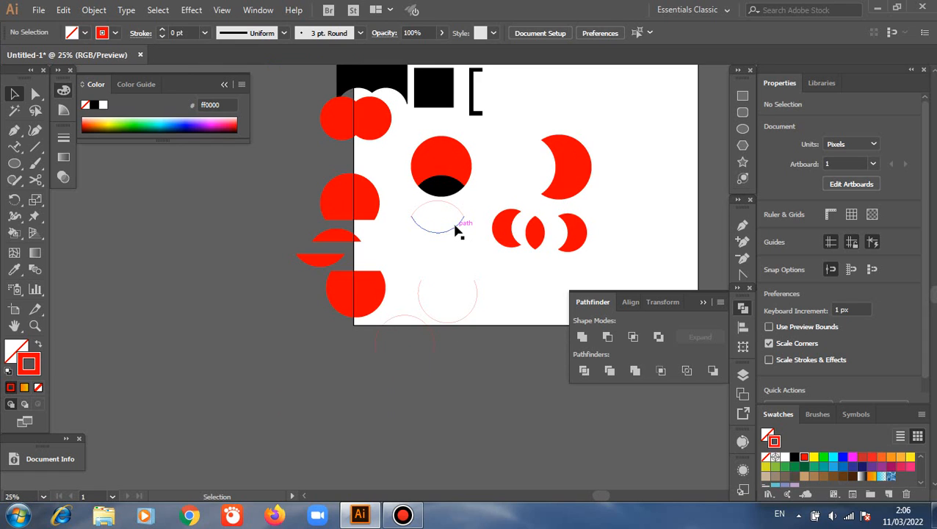
pyautogui.moveTo(459, 228); pyautogui.dragTo(243, 261)
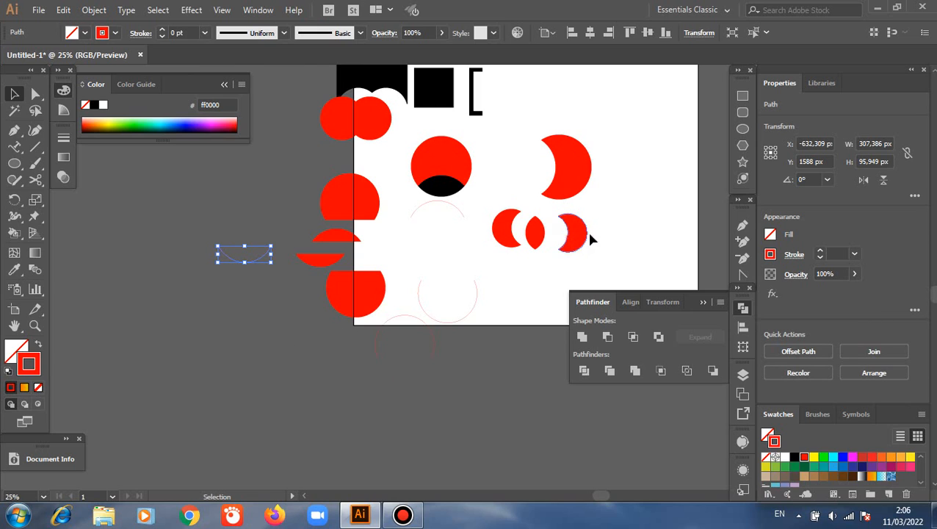
pyautogui.moveTo(590, 234); pyautogui.dragTo(635, 197)
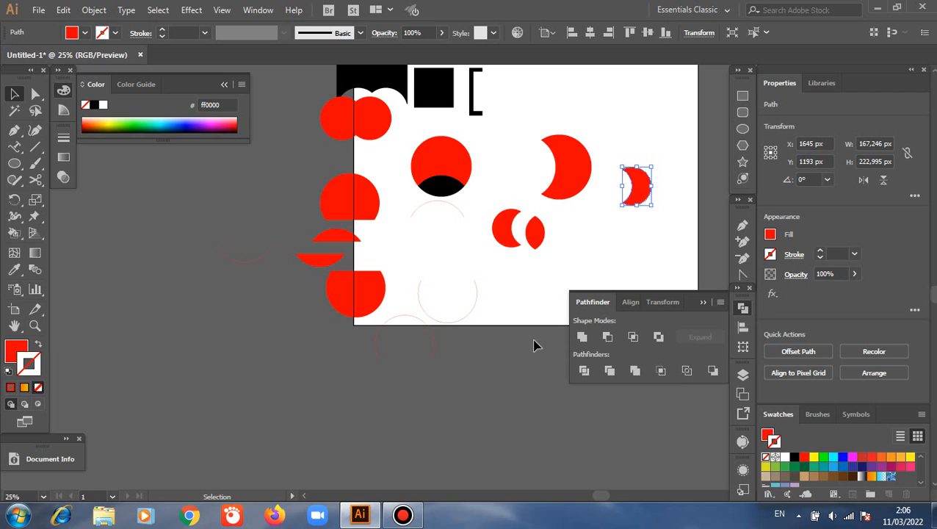
# - Collapse the Pathfinder and Color panels and deselect the artwork
pyautogui.scroll(2, 476, 337)
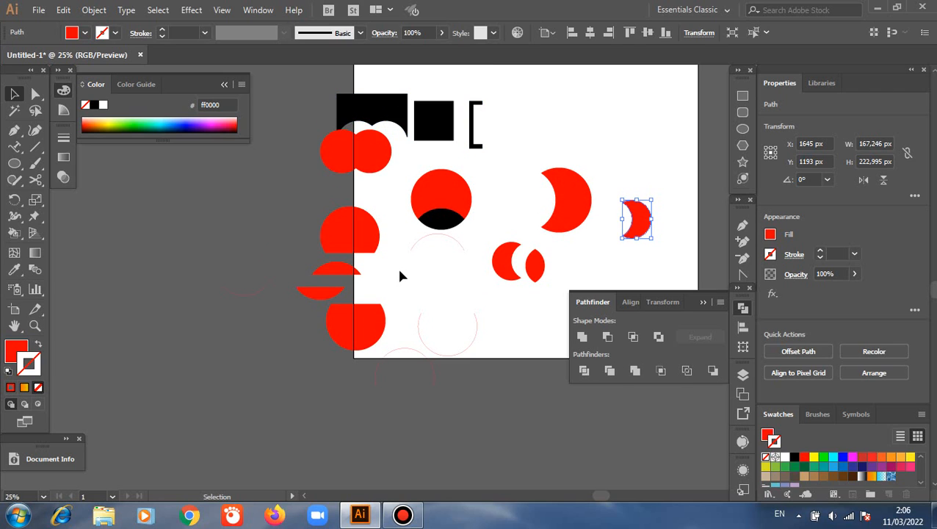
pyautogui.click(702, 303)
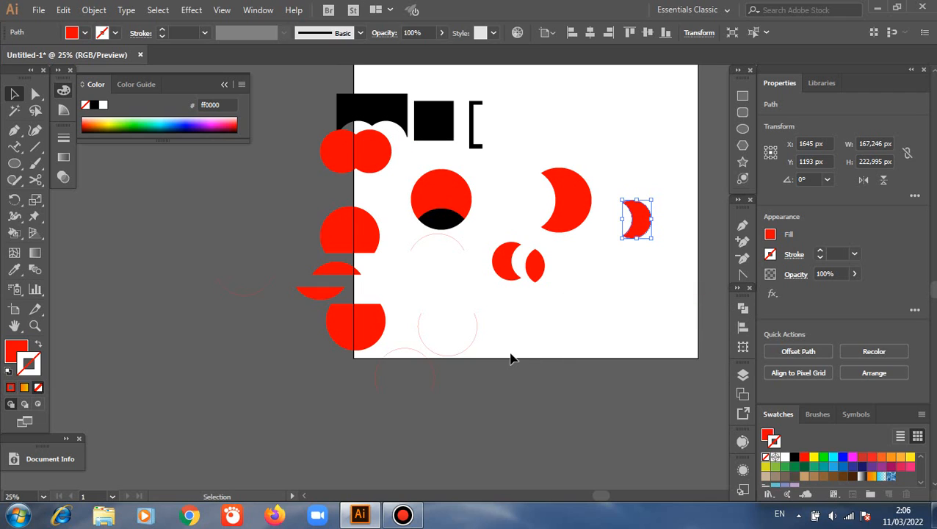
pyautogui.click(223, 87)
pyautogui.moveTo(191, 78); pyautogui.dragTo(317, 172)
pyautogui.click(619, 395)
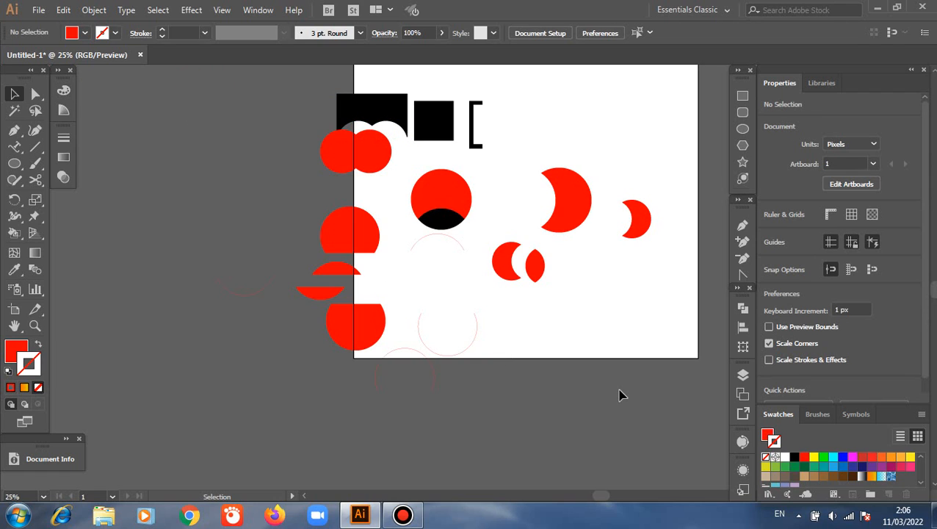